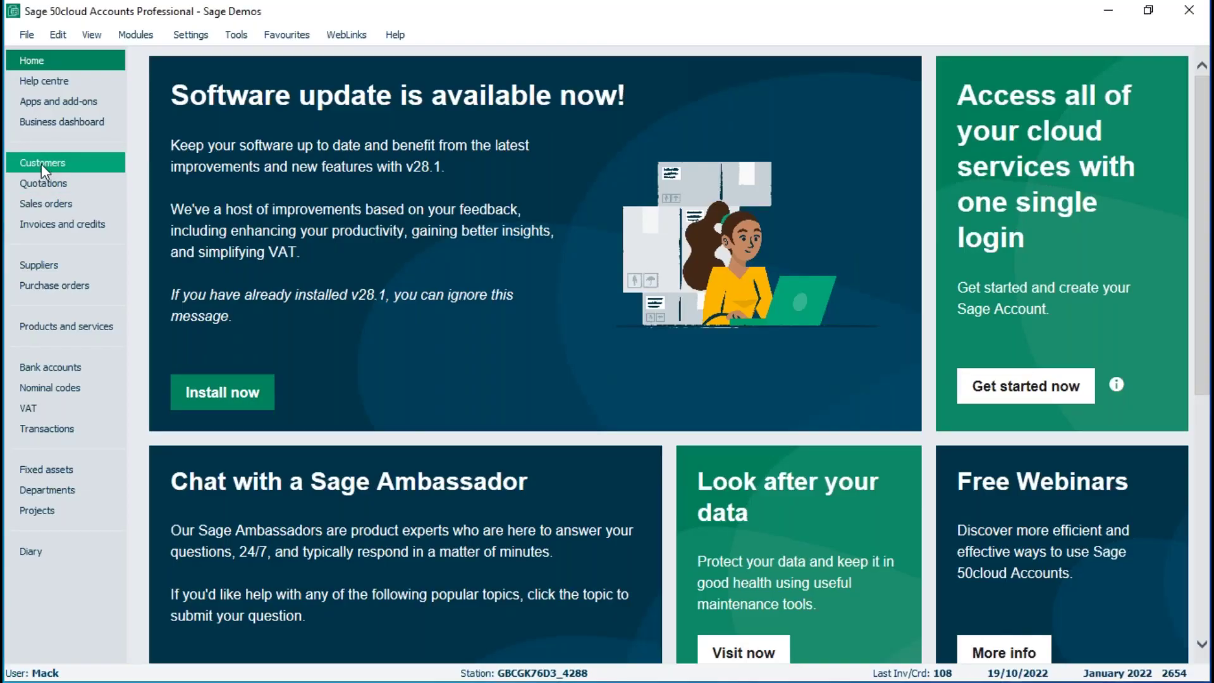
Step: Set the default discount of customer A1 Design Services to 10% and save the record
{"action": "left_click", "coordinate": [40, 164]}
{"action": "left_click", "coordinate": [269, 188]}
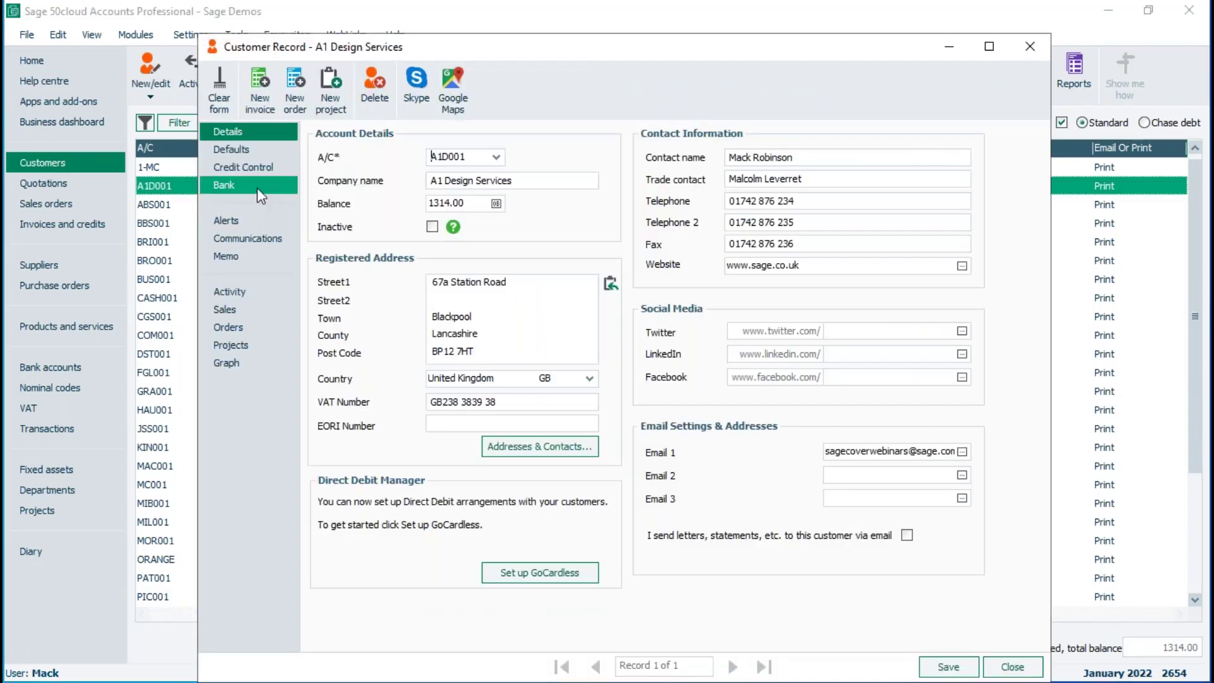
{"action": "left_click", "coordinate": [237, 150]}
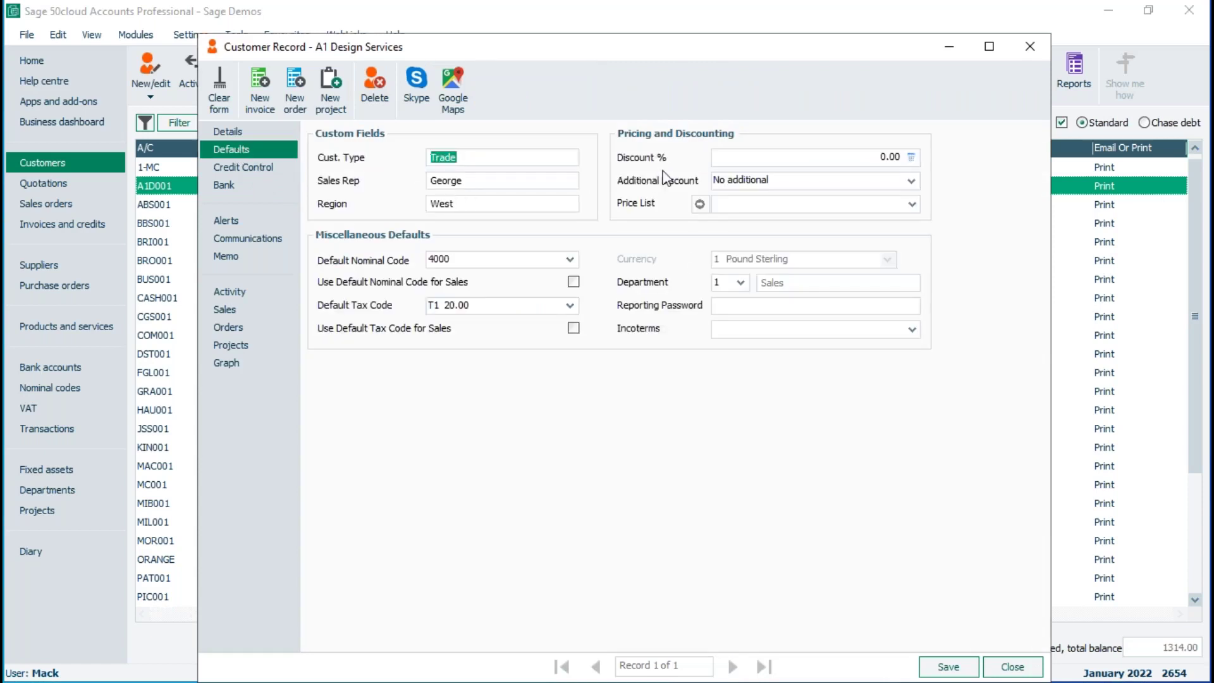
{"action": "left_click", "coordinate": [869, 162]}
{"action": "type", "text": "1"}
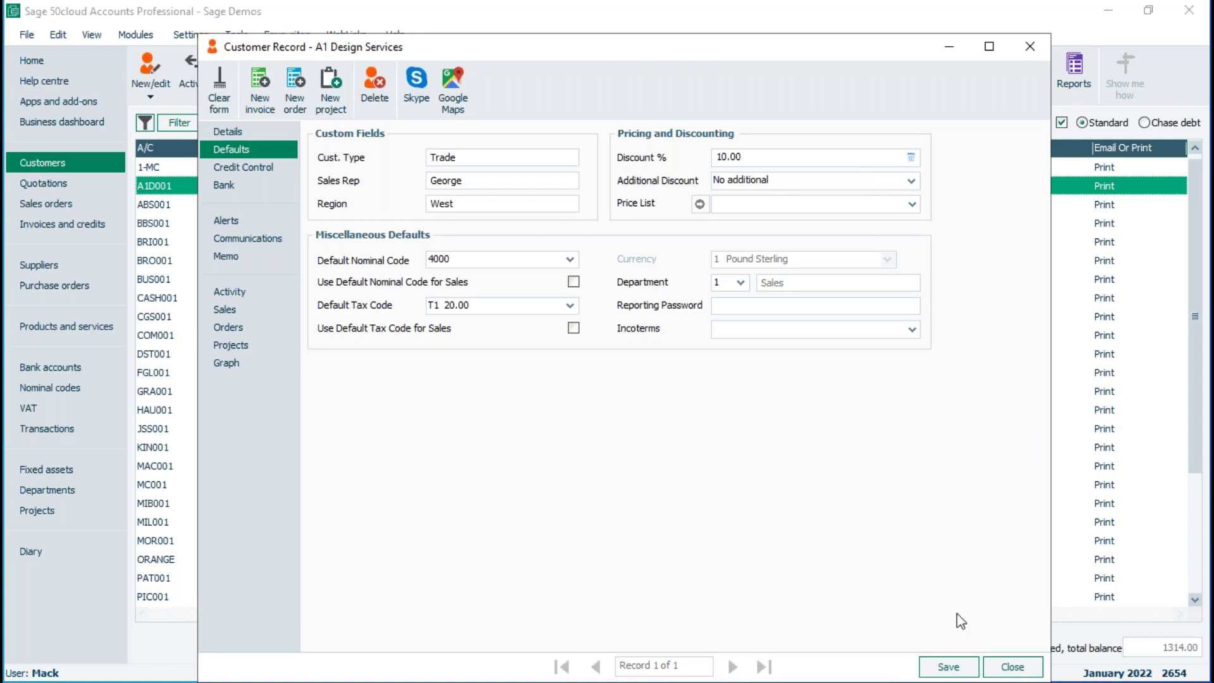
{"action": "left_click", "coordinate": [947, 669]}
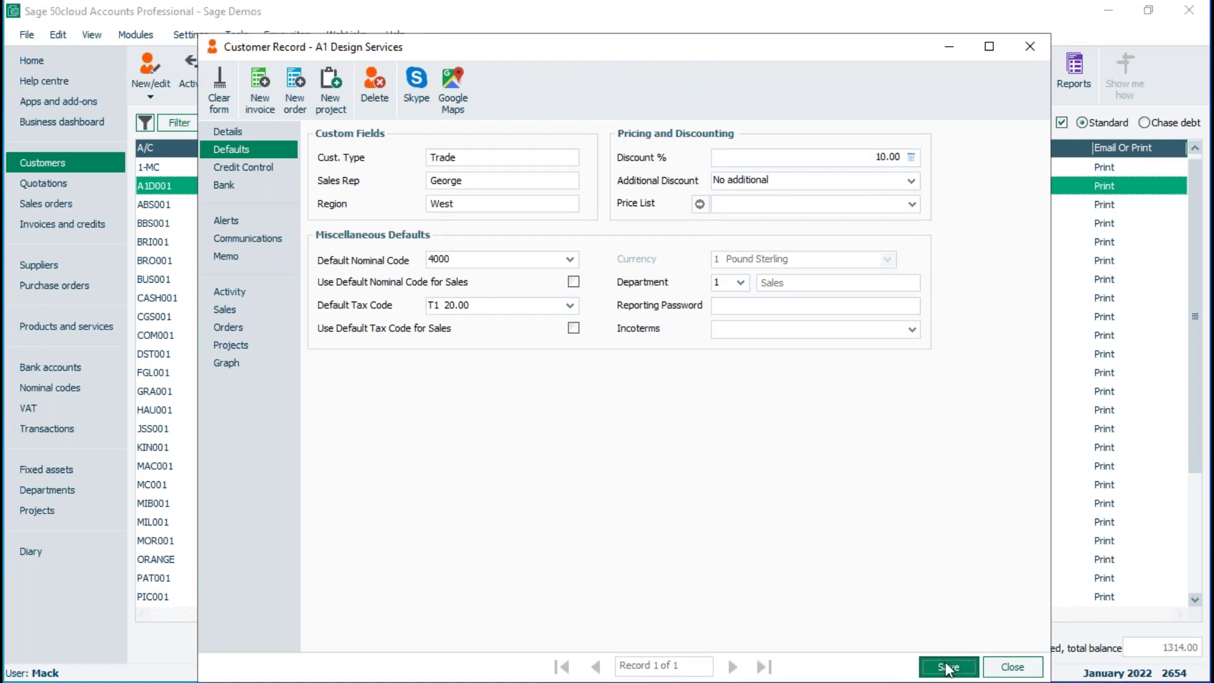
{"action": "left_click", "coordinate": [1010, 668]}
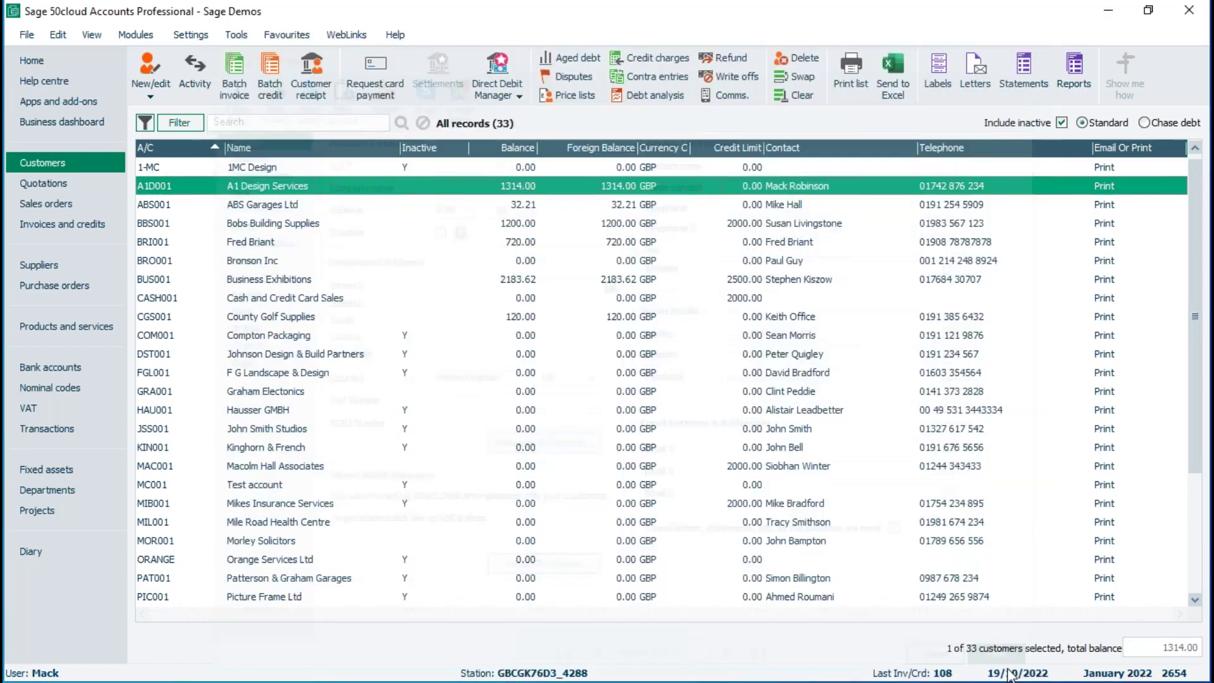
{"action": "left_click", "coordinate": [47, 228]}
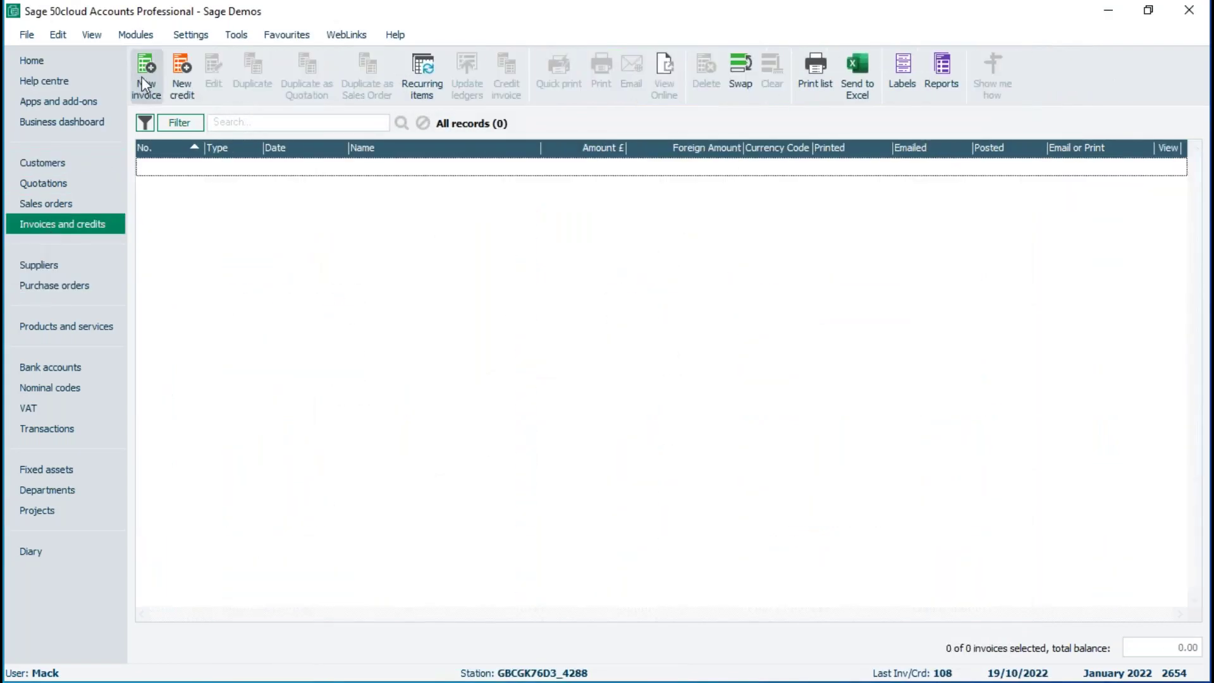
{"action": "left_click", "coordinate": [144, 76]}
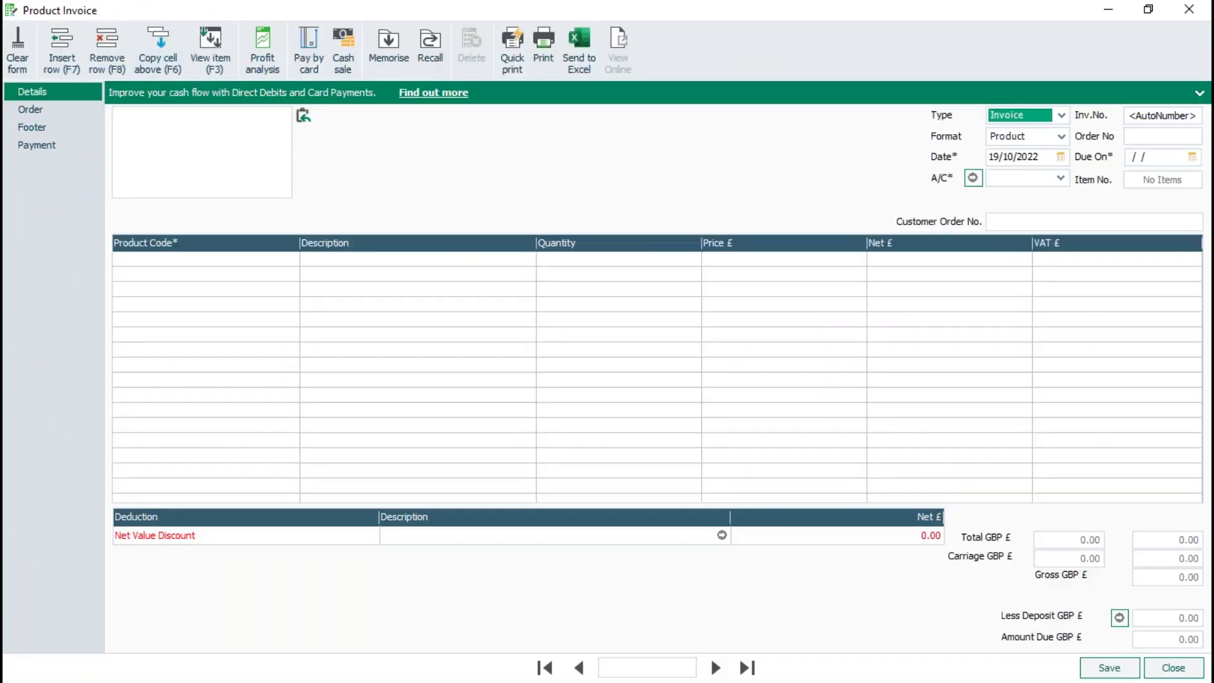
{"action": "left_click", "coordinate": [1060, 177]}
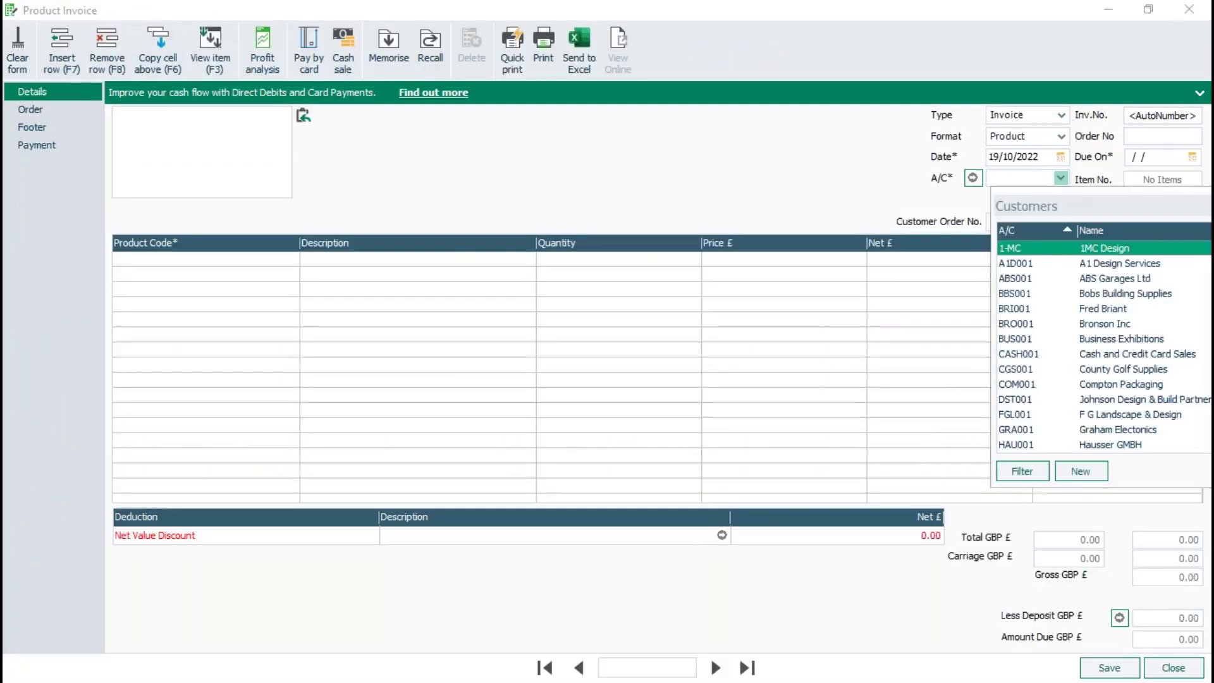
{"action": "left_click", "coordinate": [1067, 266]}
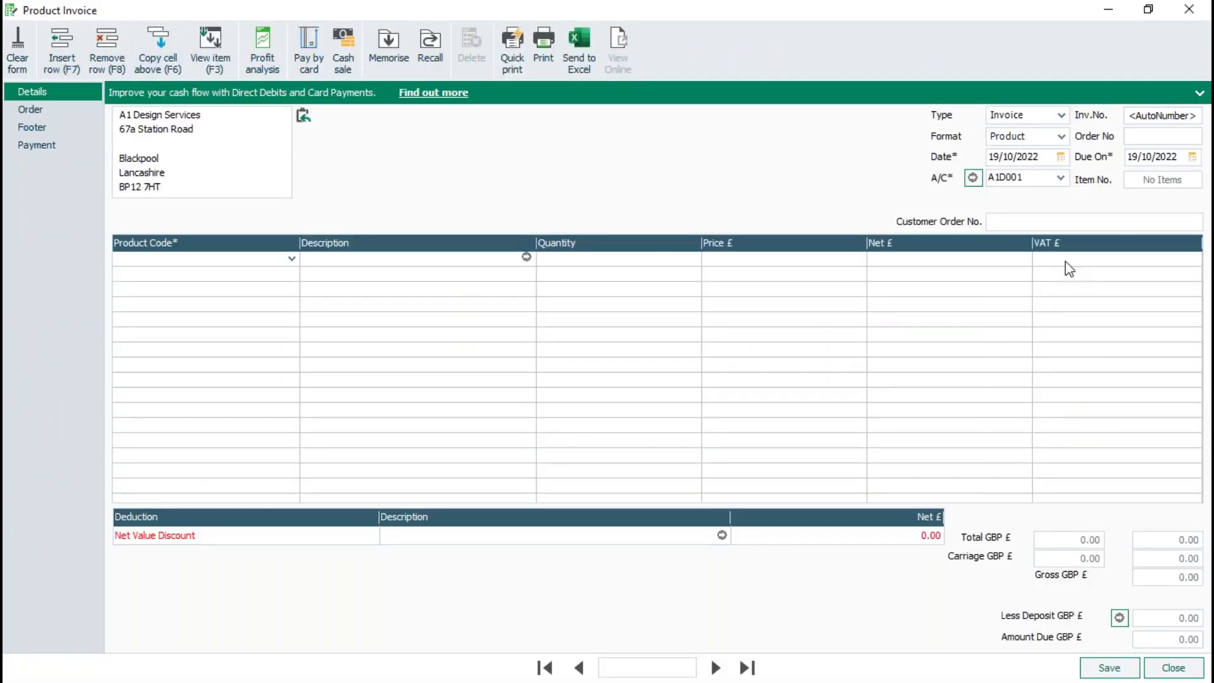
{"action": "left_click", "coordinate": [292, 259]}
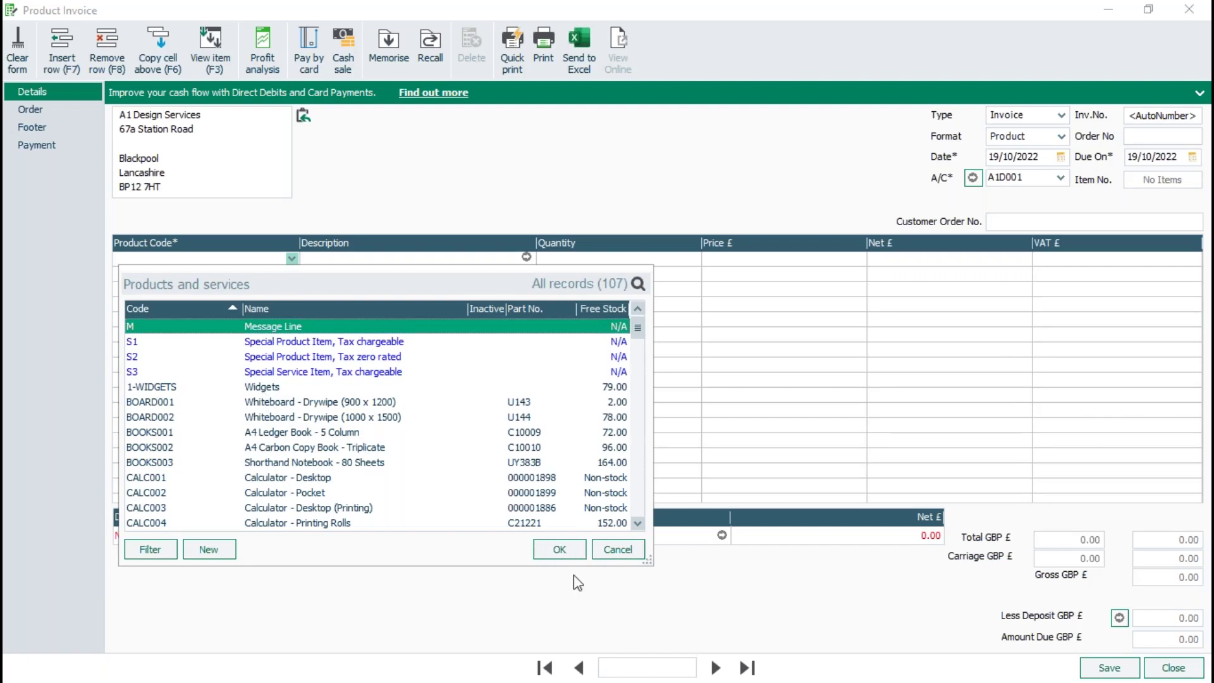
{"action": "left_click", "coordinate": [616, 550]}
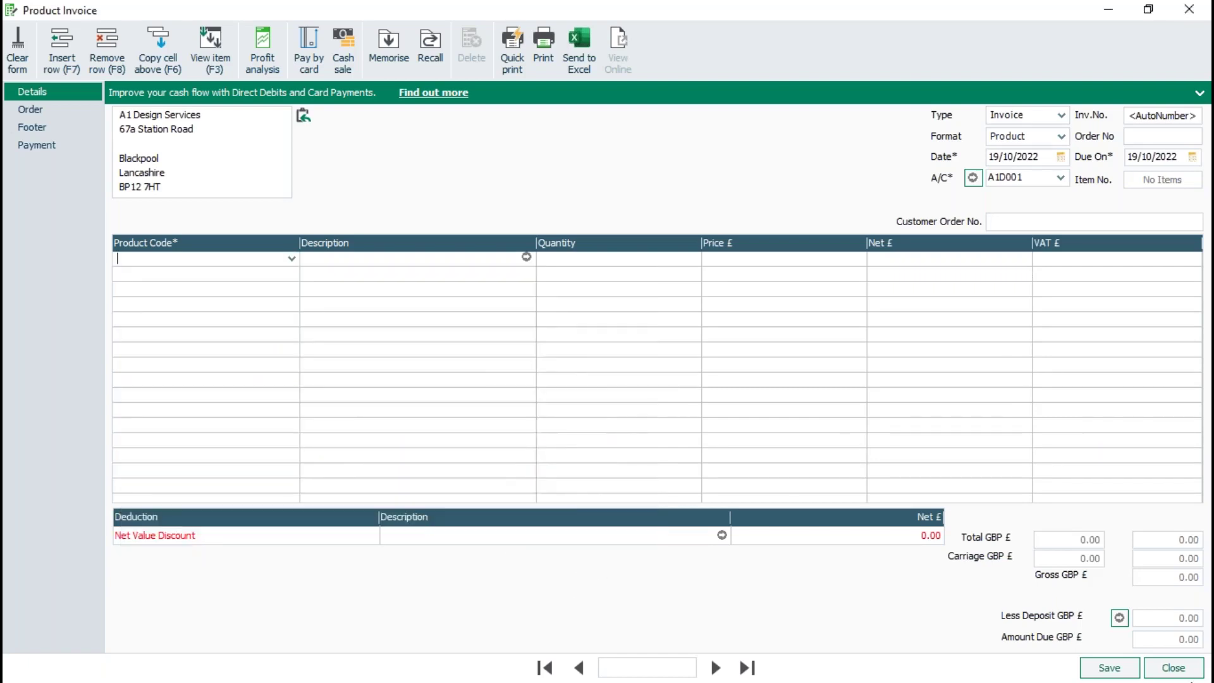
{"action": "left_click", "coordinate": [1173, 668]}
{"action": "left_click", "coordinate": [627, 388]}
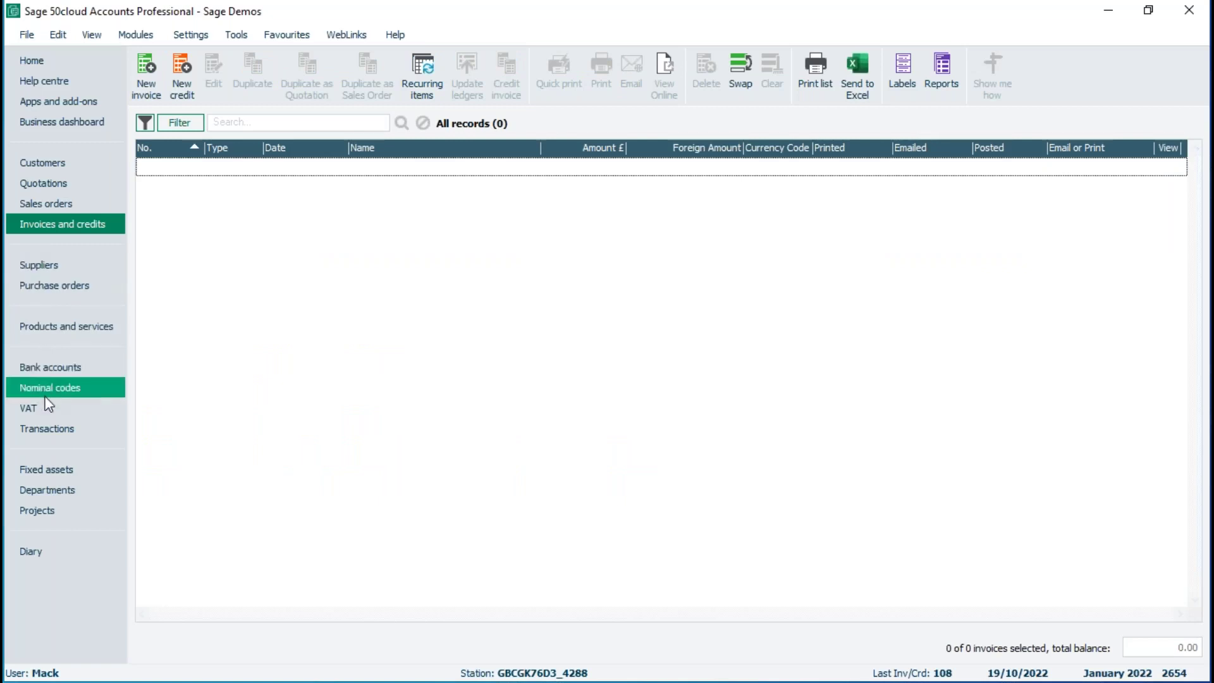
Step: Check the sales price and details in the product record of 1-WIDGETS, and close the record
{"action": "left_click", "coordinate": [52, 335]}
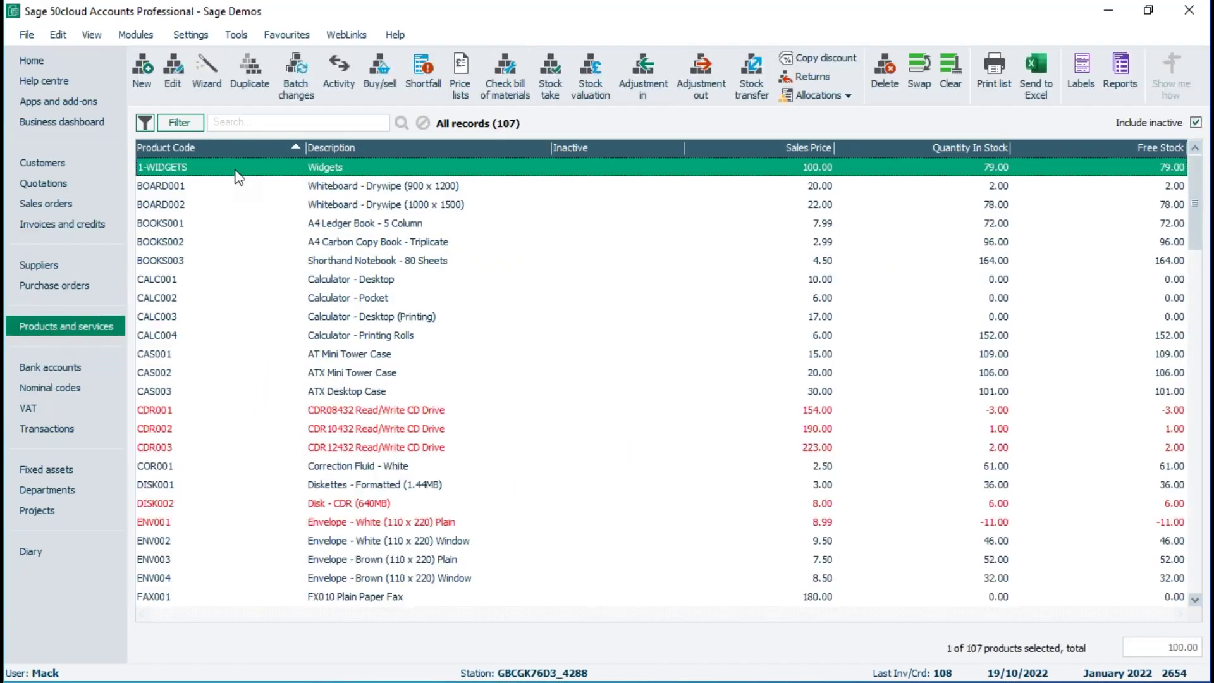
{"action": "double_click", "coordinate": [238, 177]}
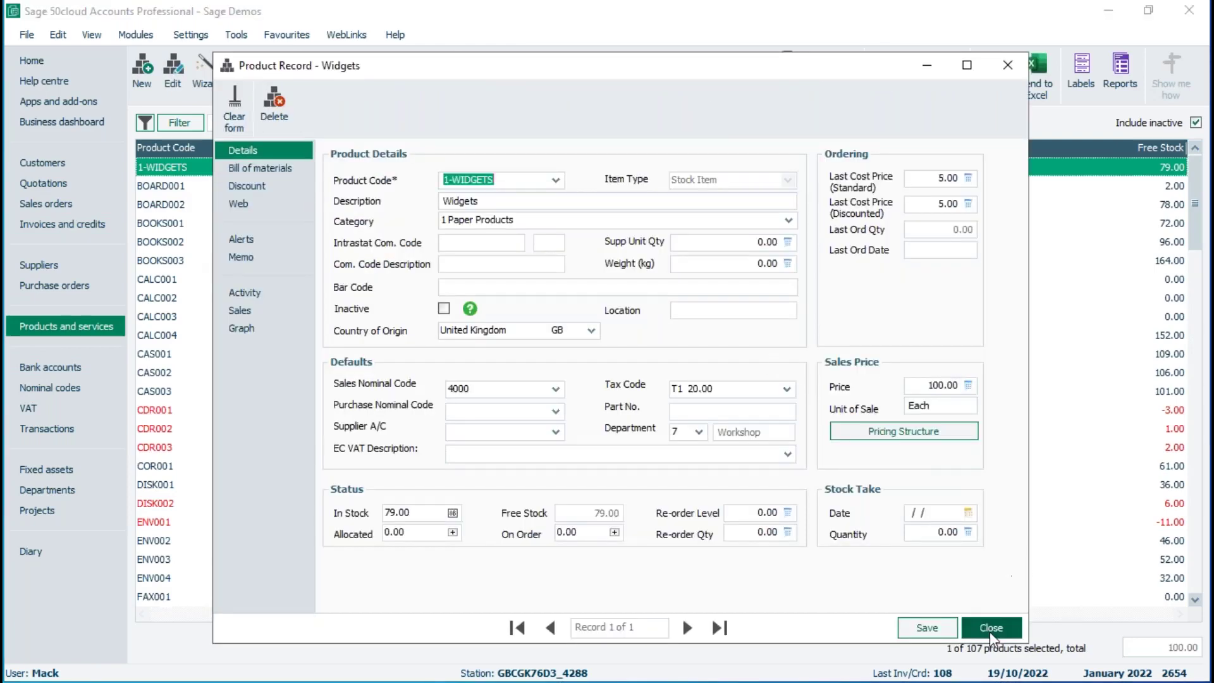
{"action": "left_click", "coordinate": [934, 628]}
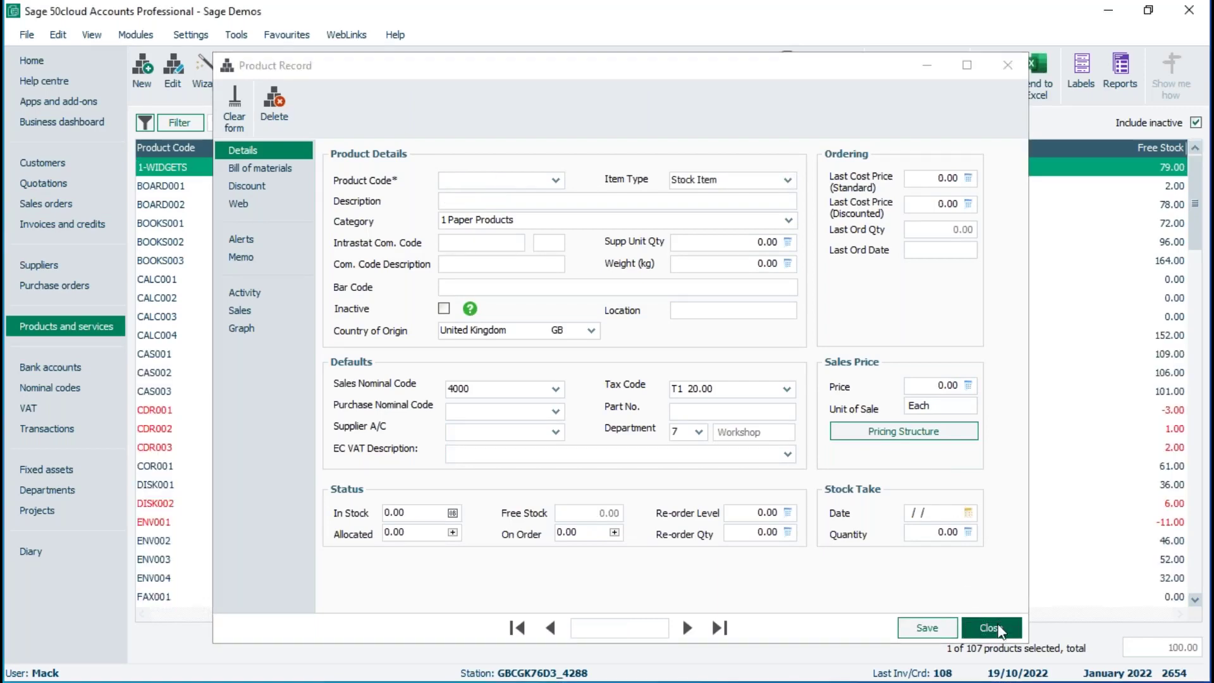
{"action": "left_click", "coordinate": [992, 628]}
Step: Start a new product invoice for customer account A1D001 and add the product 1-WIDGETS to its first line
{"action": "left_click", "coordinate": [56, 224]}
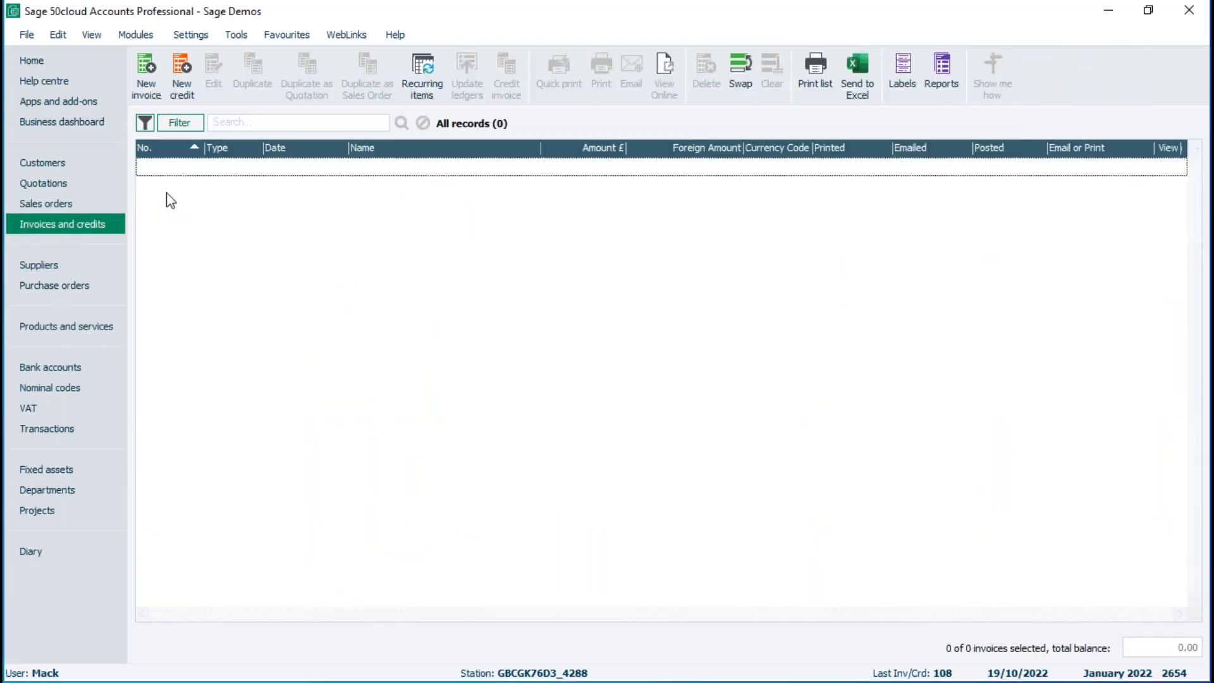
{"action": "left_click", "coordinate": [142, 75]}
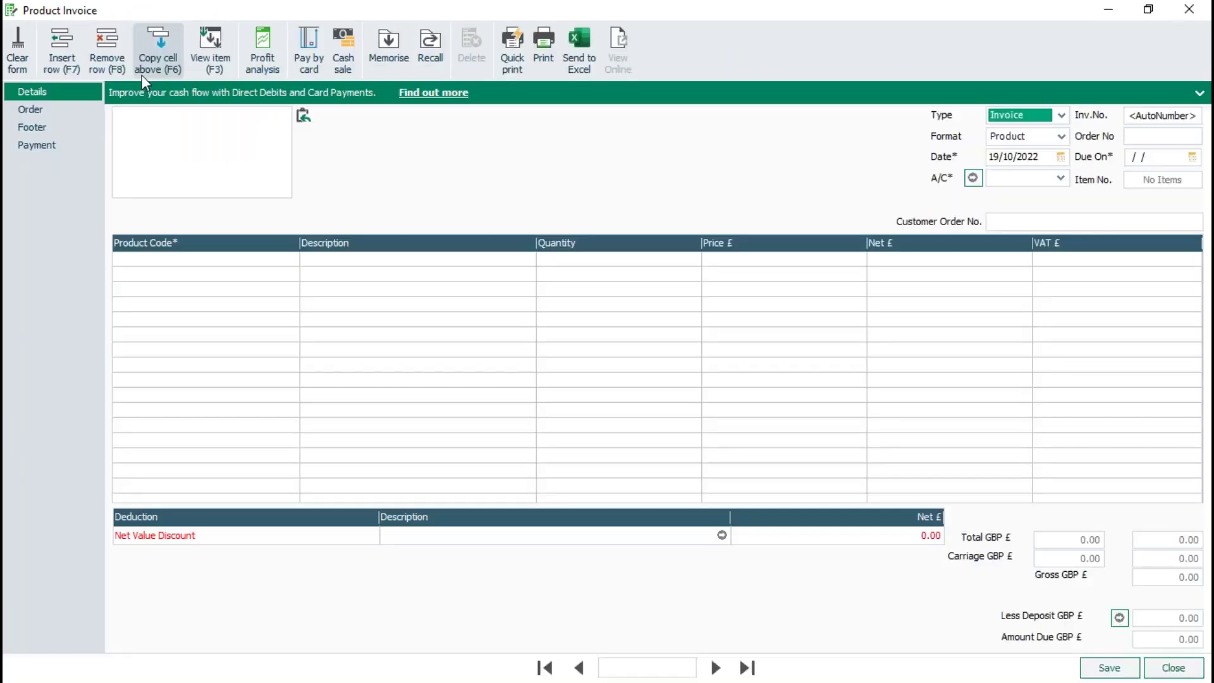
{"action": "left_click", "coordinate": [1061, 178]}
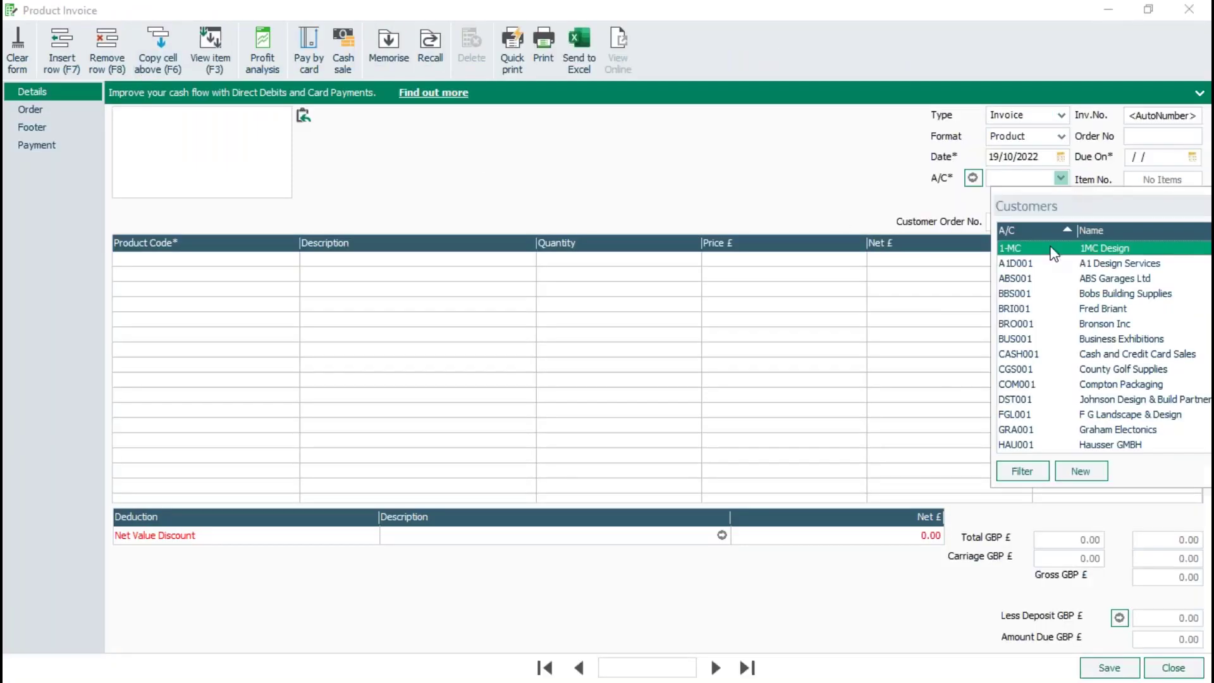
{"action": "left_click", "coordinate": [1100, 264]}
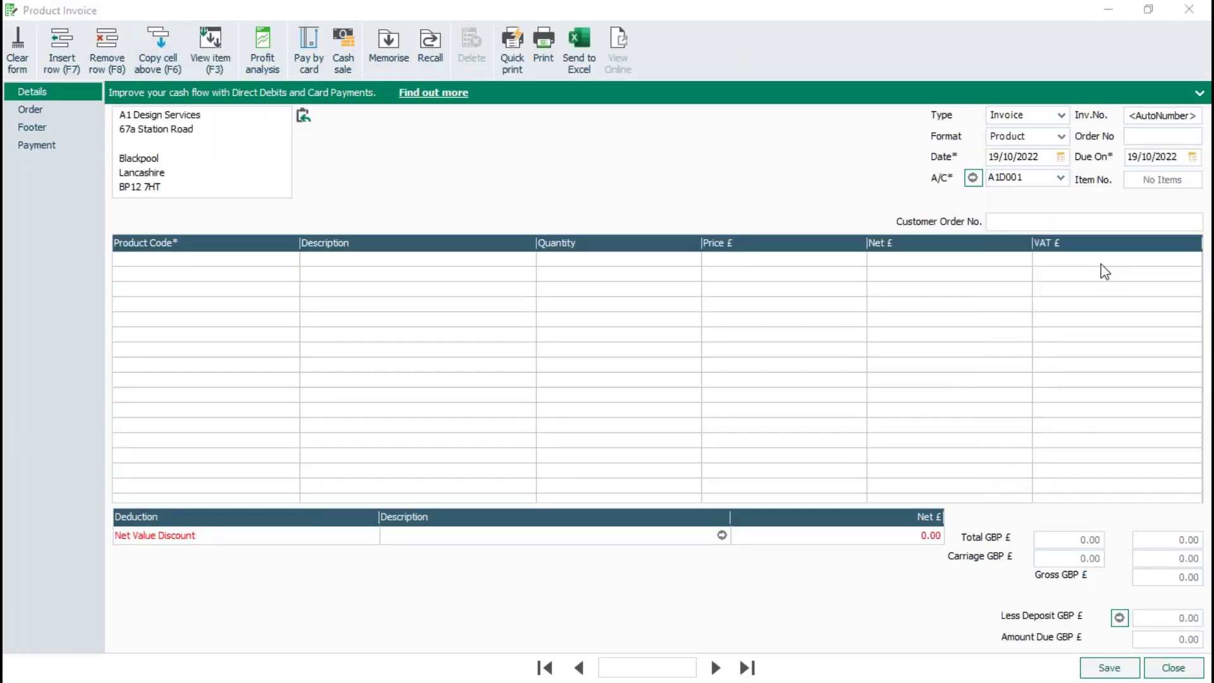
{"action": "left_click", "coordinate": [293, 259]}
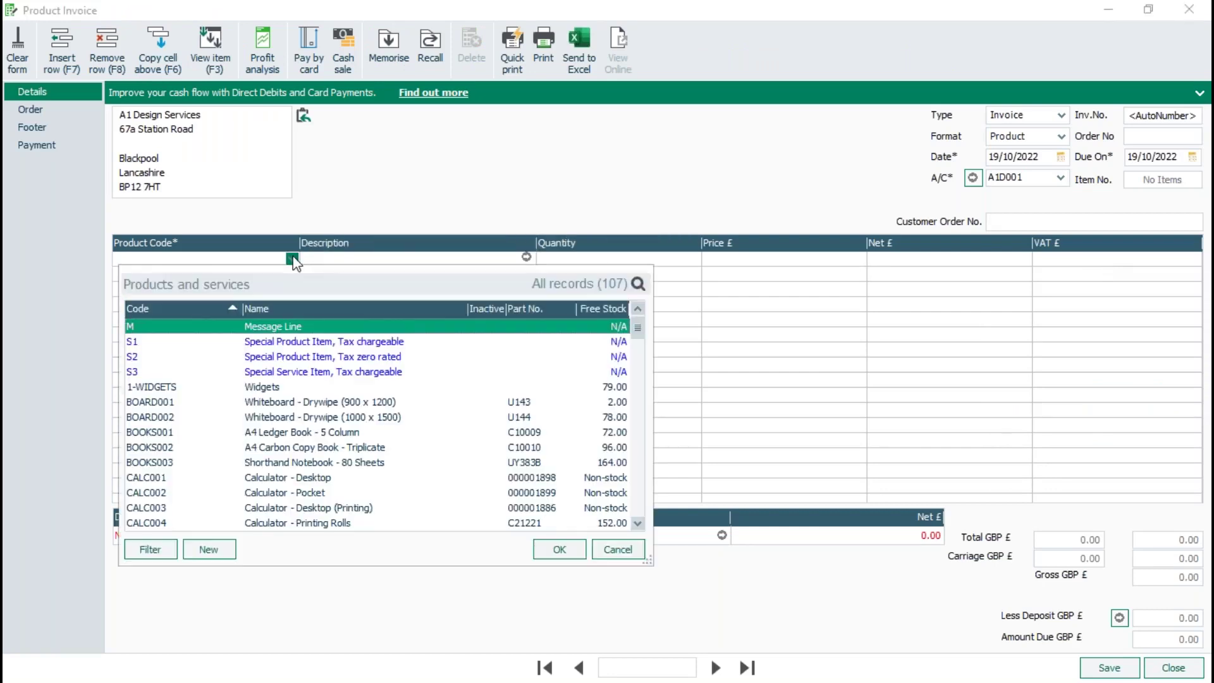
{"action": "left_click", "coordinate": [183, 387]}
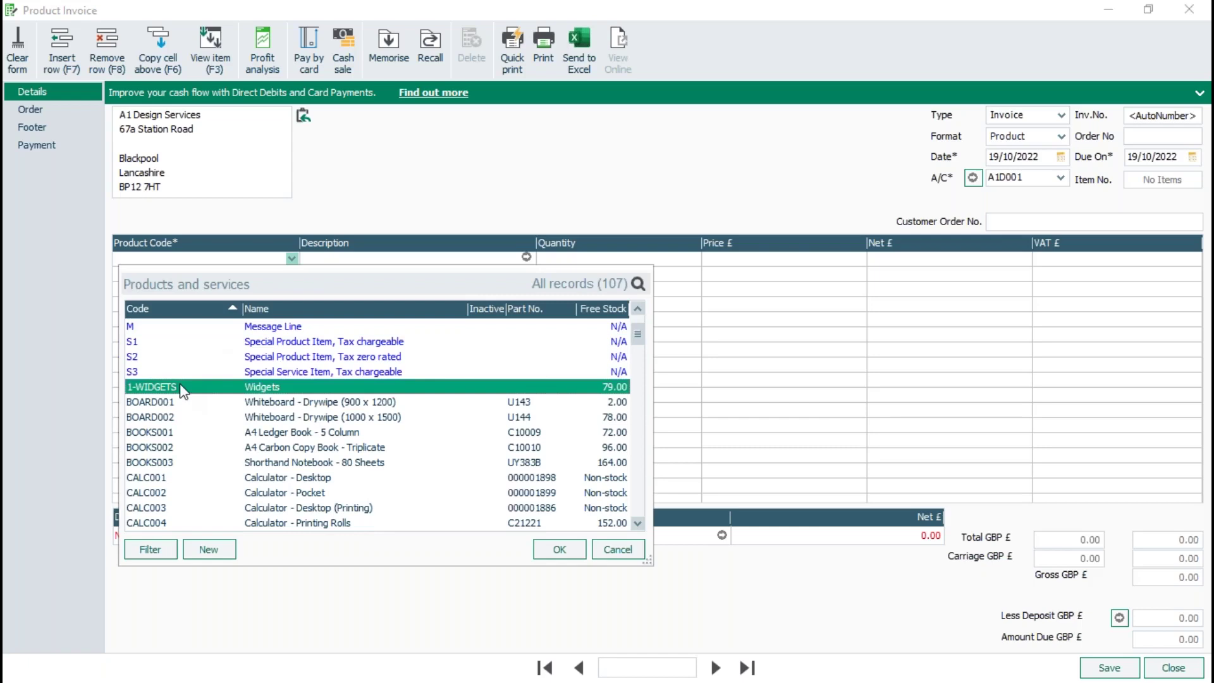
{"action": "double_click", "coordinate": [180, 386]}
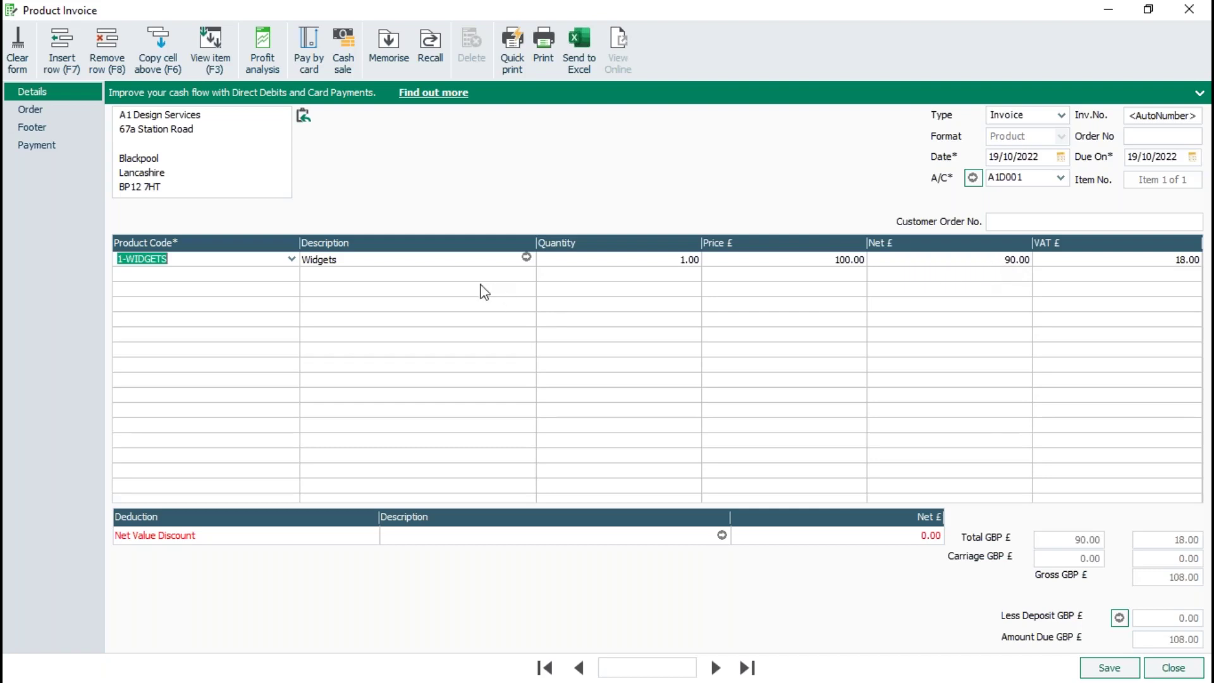
Step: Examine the discount values in the Widgets item line's details, and close the invoice without saving it
{"action": "left_click", "coordinate": [526, 259]}
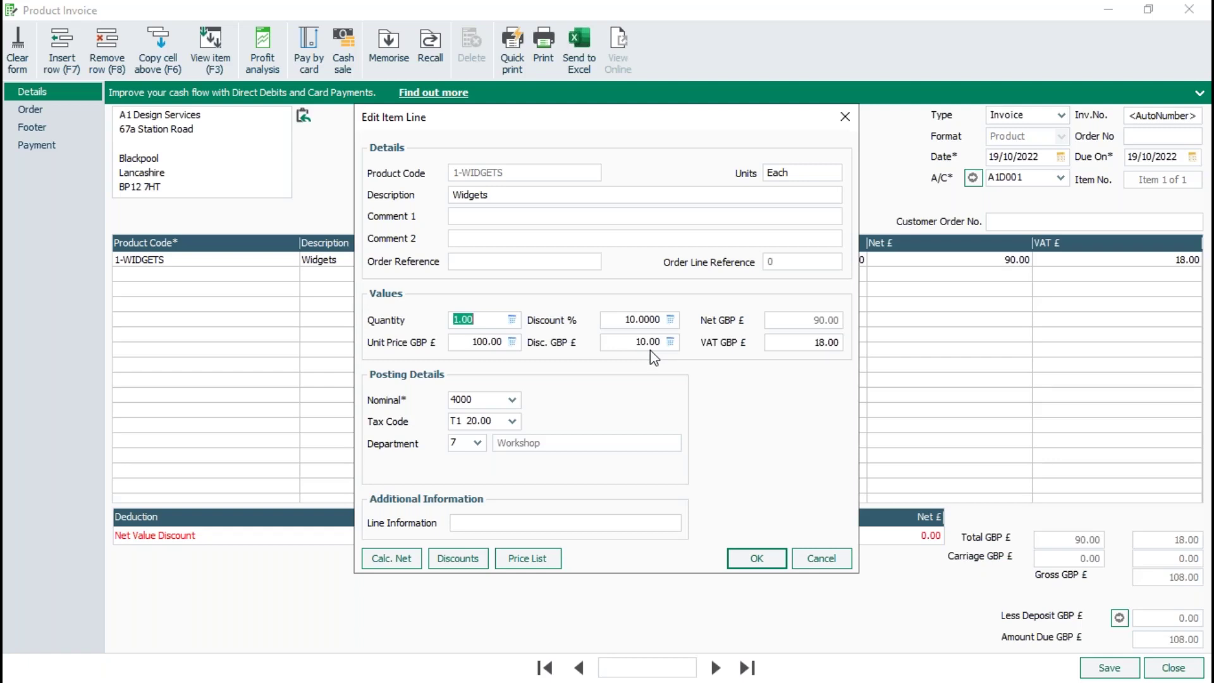
{"action": "left_click", "coordinate": [820, 557]}
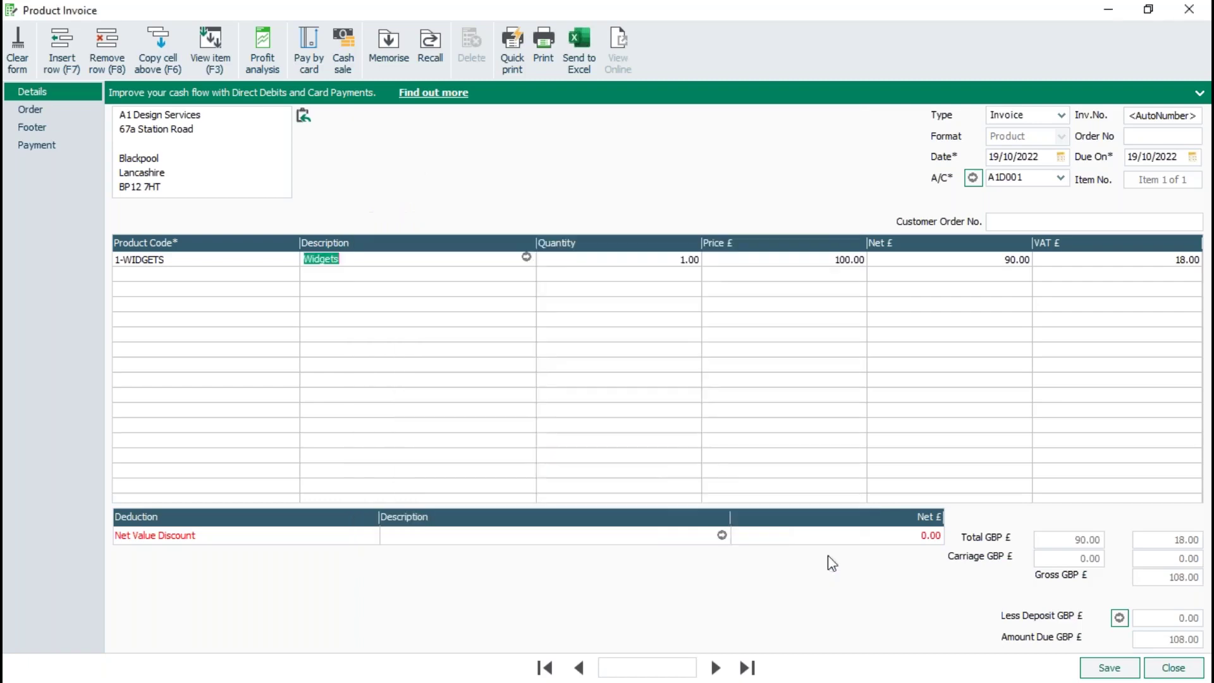
{"action": "left_click", "coordinate": [1173, 669]}
{"action": "left_click", "coordinate": [611, 385]}
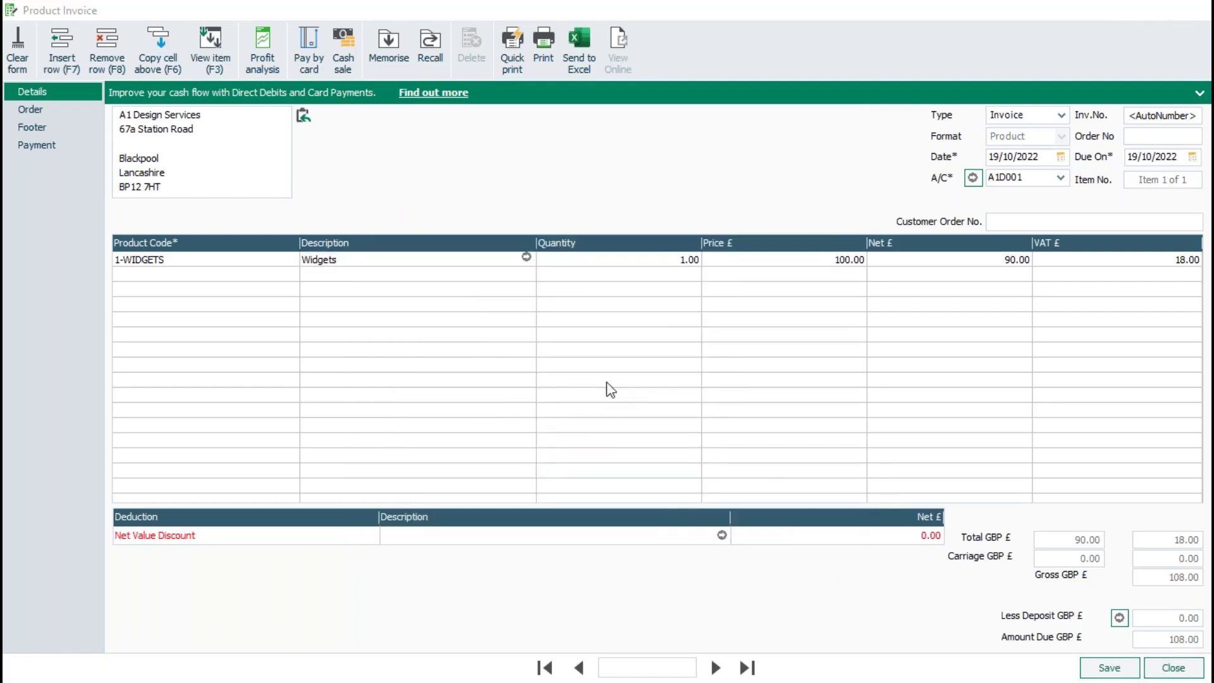
Step: Set the default discount percentage of customer A1 Design Services to 0, save the record and close it
{"action": "left_click", "coordinate": [63, 161]}
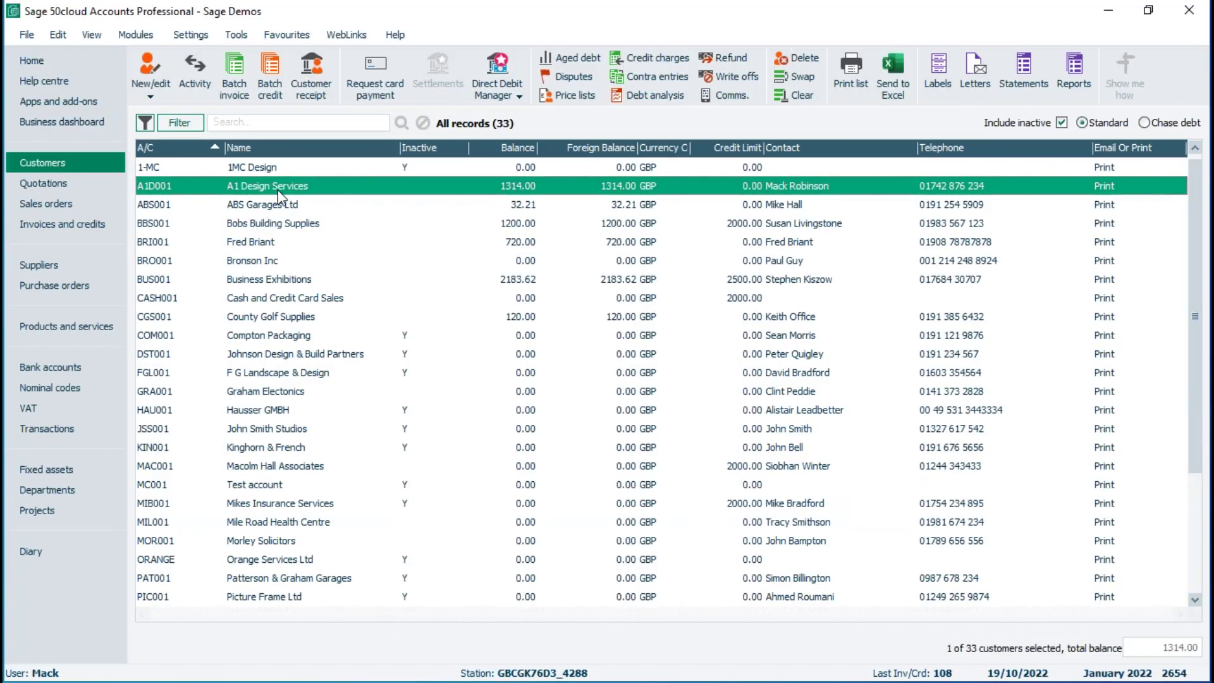
{"action": "double_click", "coordinate": [280, 187]}
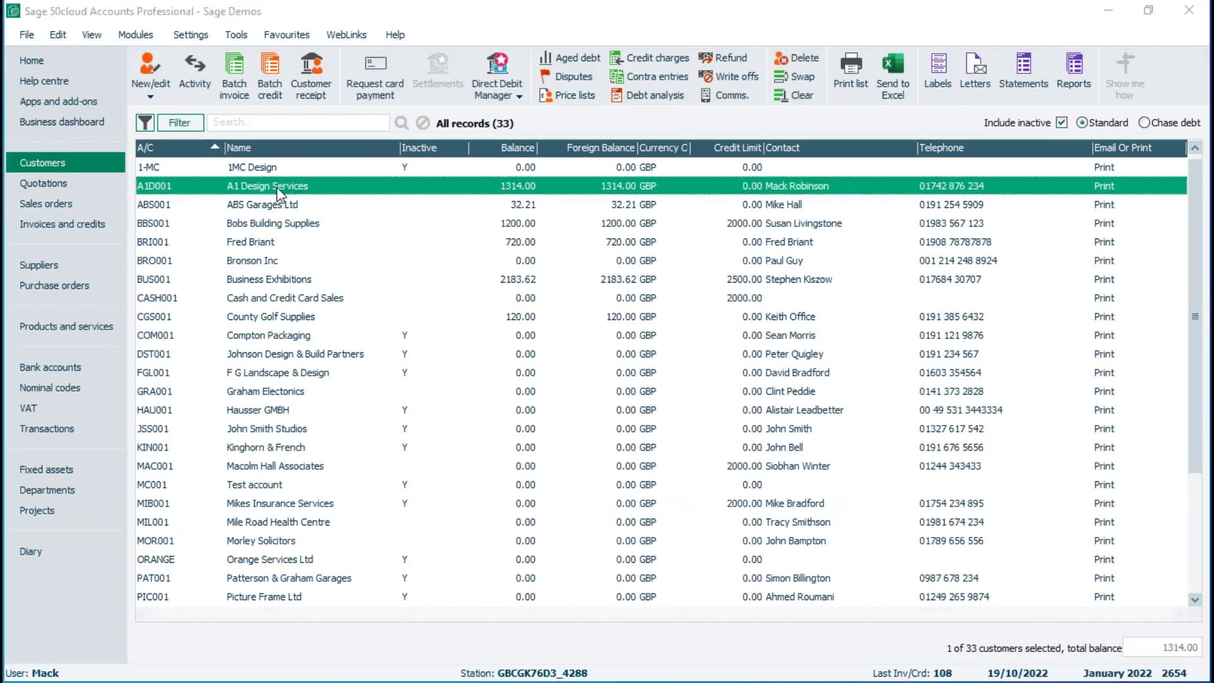
{"action": "left_click", "coordinate": [231, 149]}
{"action": "left_click", "coordinate": [848, 156]}
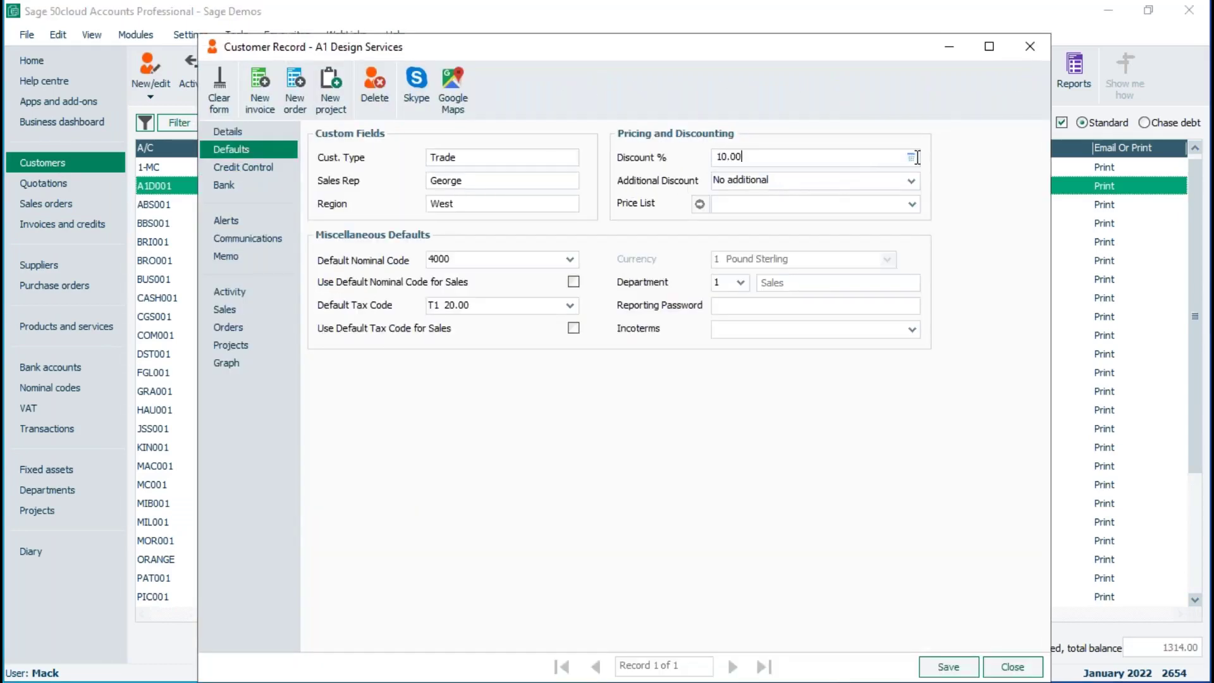
{"action": "left_click_drag", "start_coordinate": [842, 157], "coordinate": [679, 158]}
{"action": "key", "text": "Home"}
{"action": "type", "text": "0"}
{"action": "left_click", "coordinate": [948, 667]}
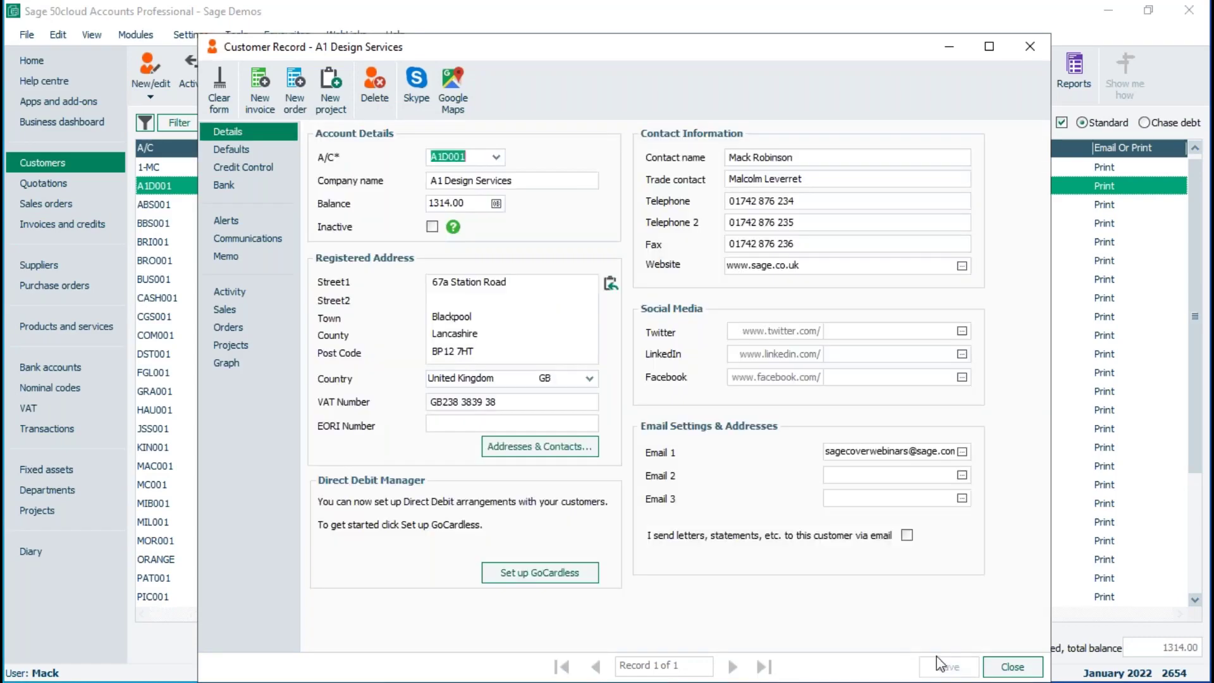
{"action": "left_click", "coordinate": [1011, 667]}
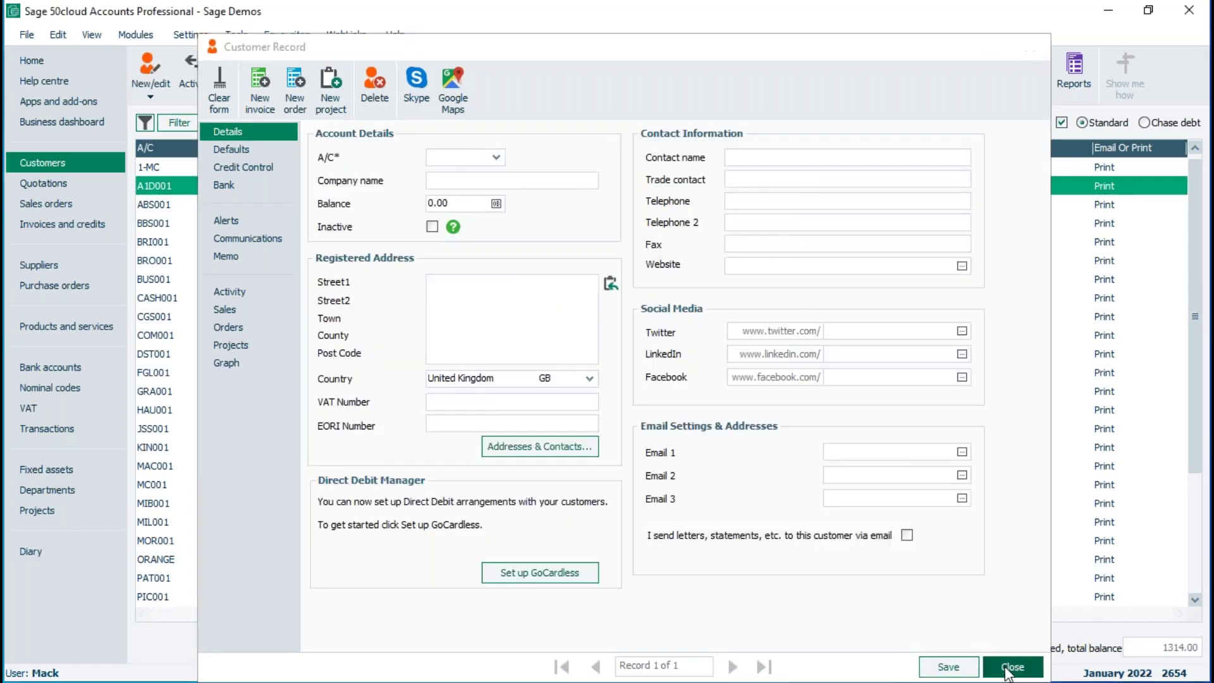
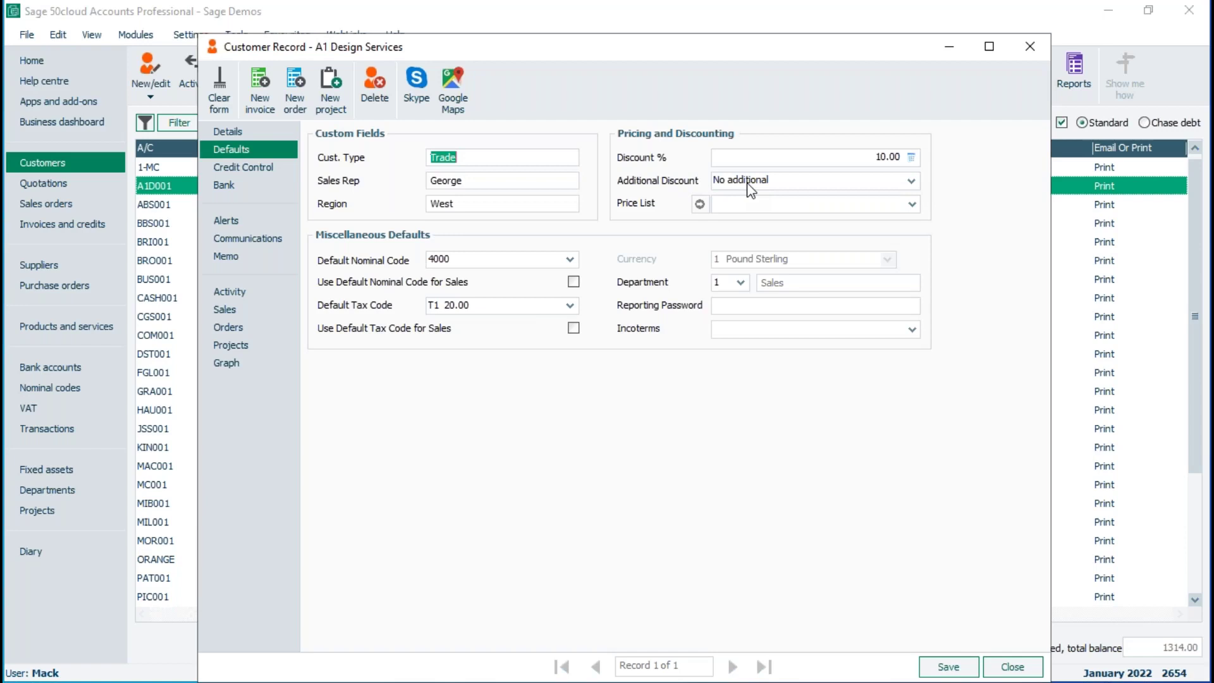
Step: Set the additional discount of A1 Design Services to Invoice Value, its discount percentage to 0, and save the record
{"action": "left_click", "coordinate": [747, 183]}
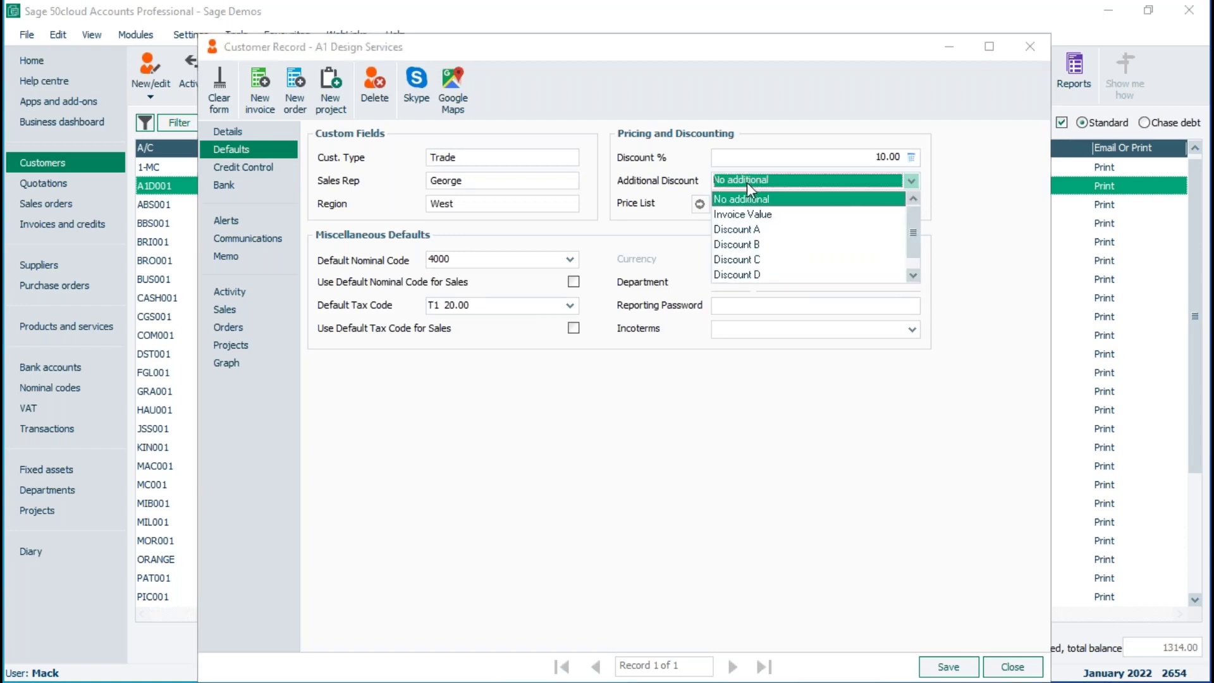
{"action": "left_click", "coordinate": [759, 216]}
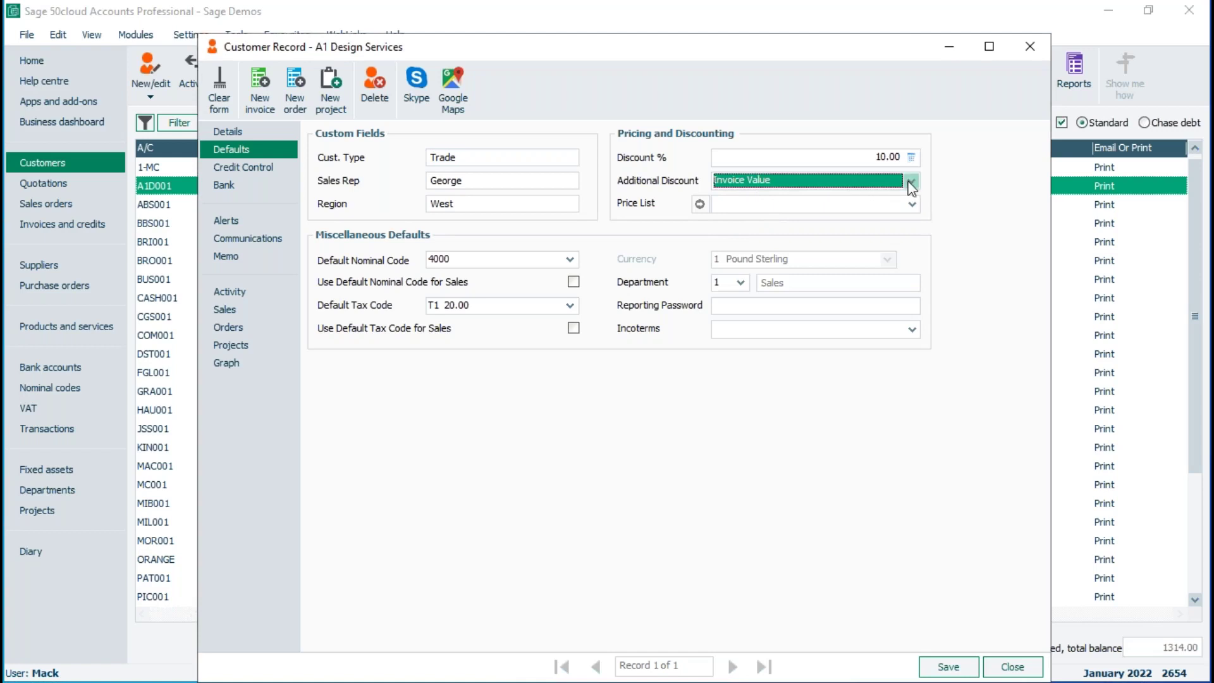
{"action": "left_click", "coordinate": [859, 158]}
{"action": "left_click_drag", "start_coordinate": [817, 155], "coordinate": [667, 154]}
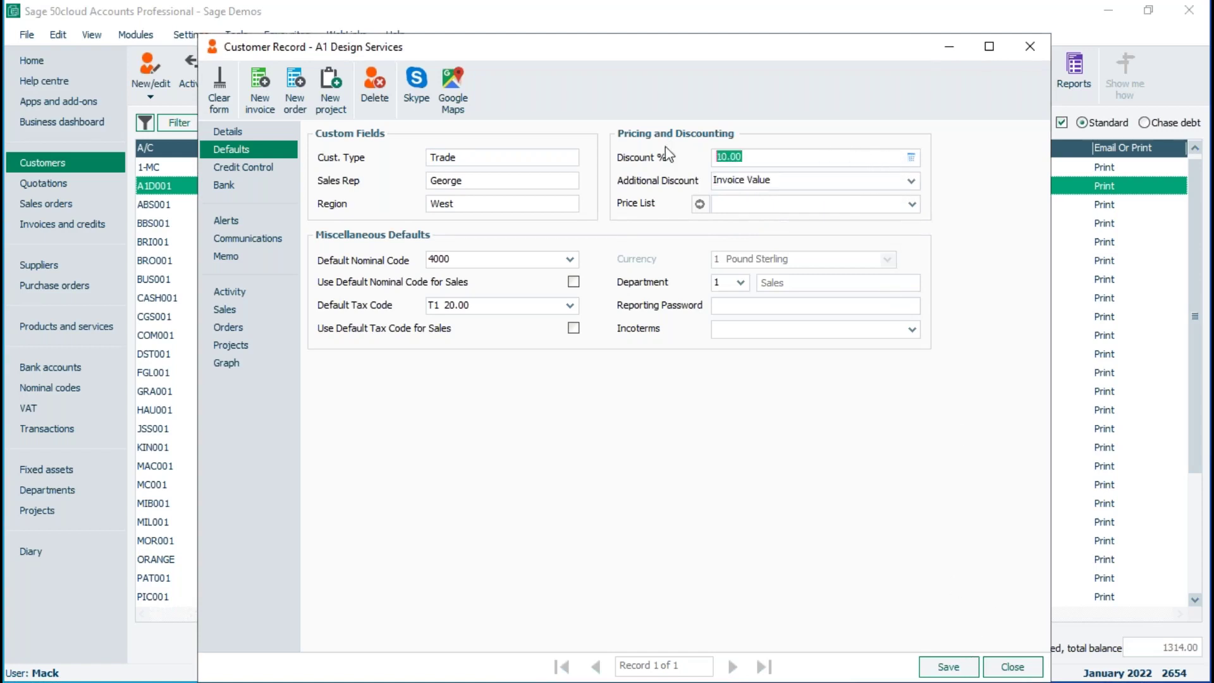
{"action": "type", "text": "0"}
{"action": "left_click", "coordinate": [949, 668]}
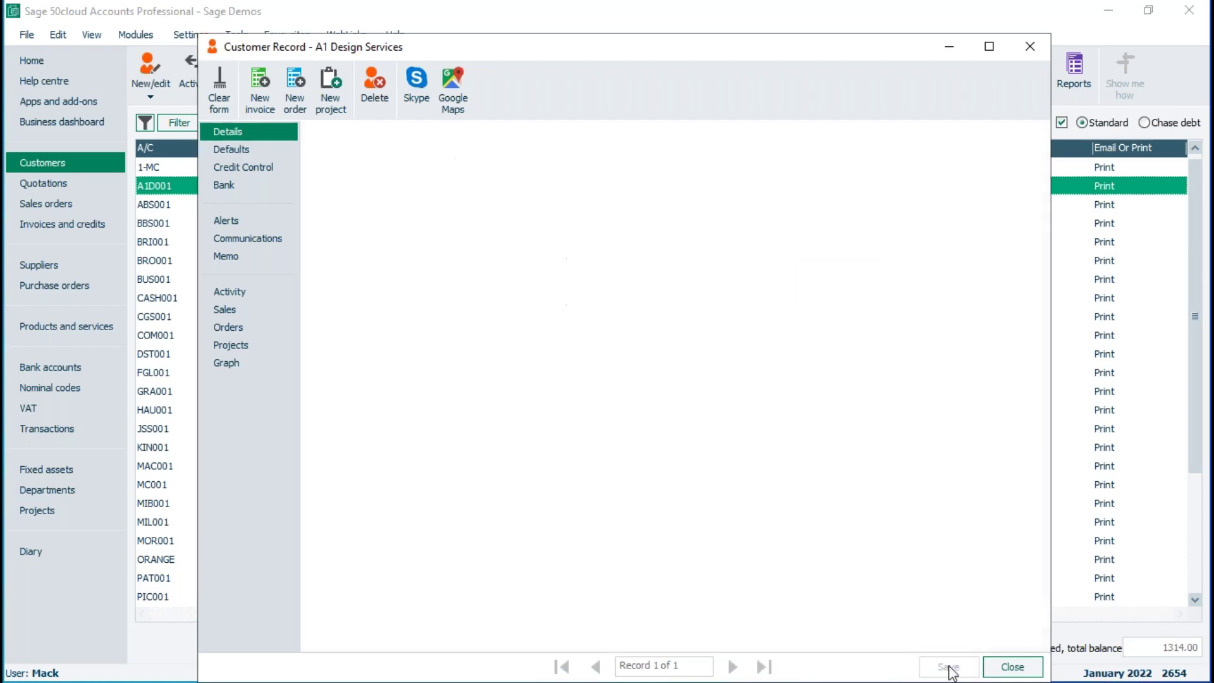
Step: Close the customer record, and review the invoice value discount bands in the customer defaults
{"action": "left_click", "coordinate": [1005, 668]}
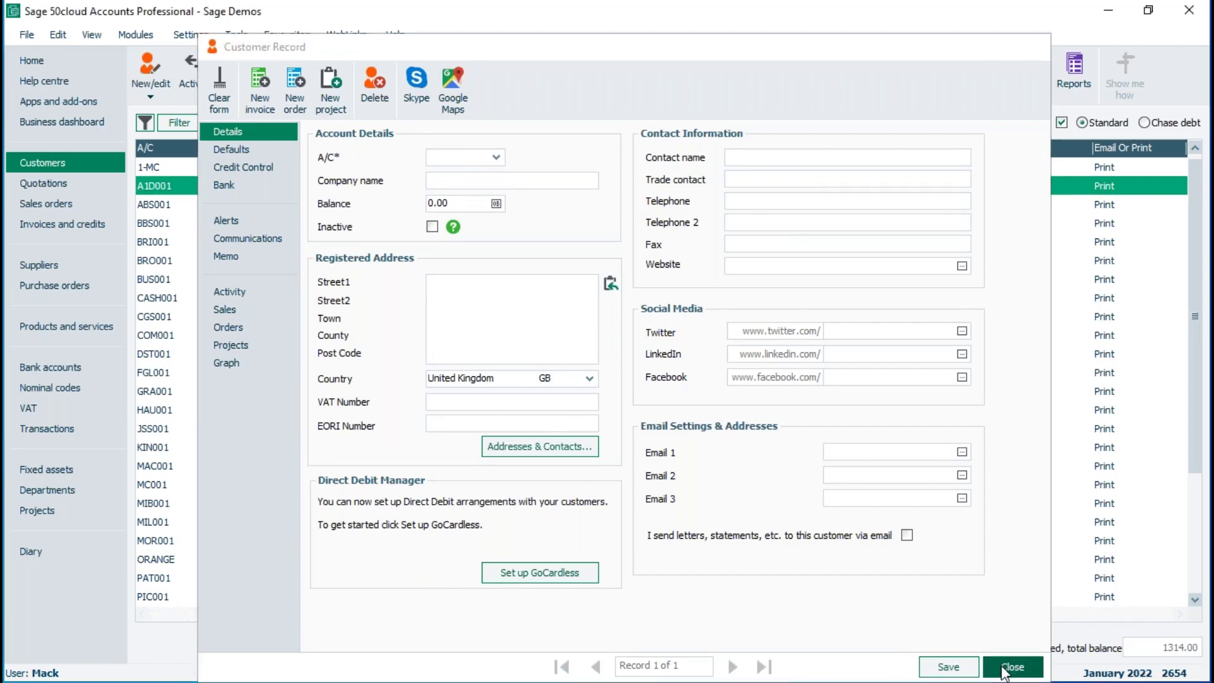
{"action": "left_click", "coordinate": [190, 35]}
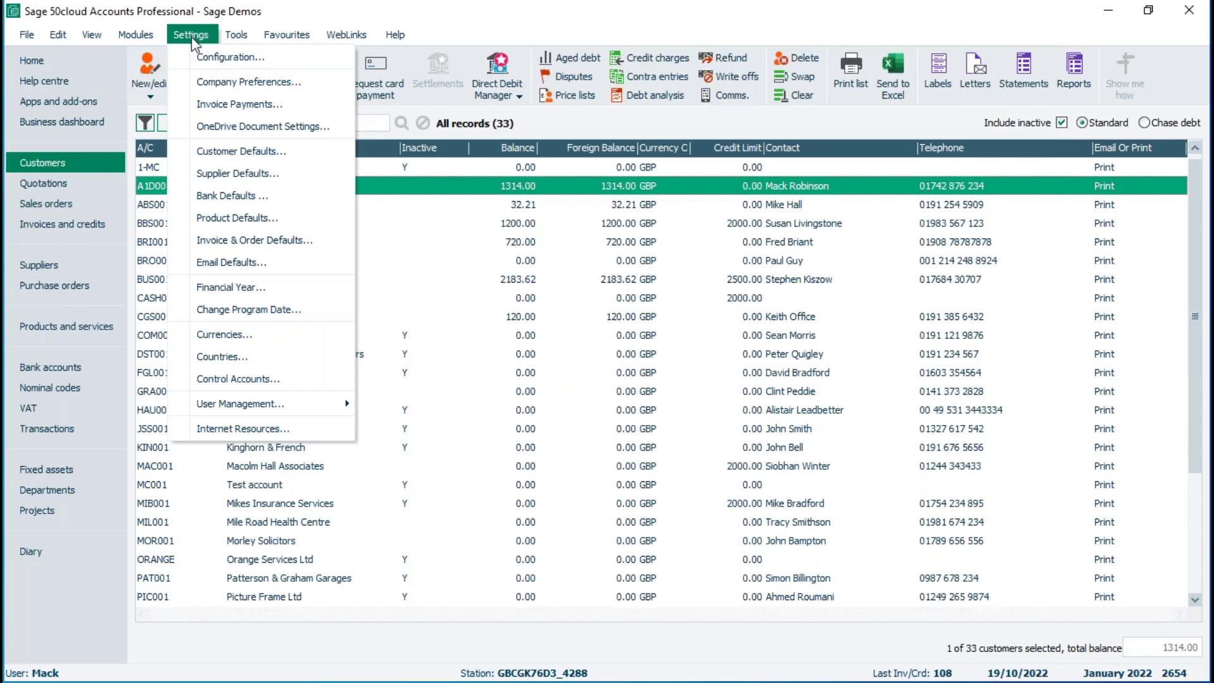
{"action": "left_click", "coordinate": [224, 158]}
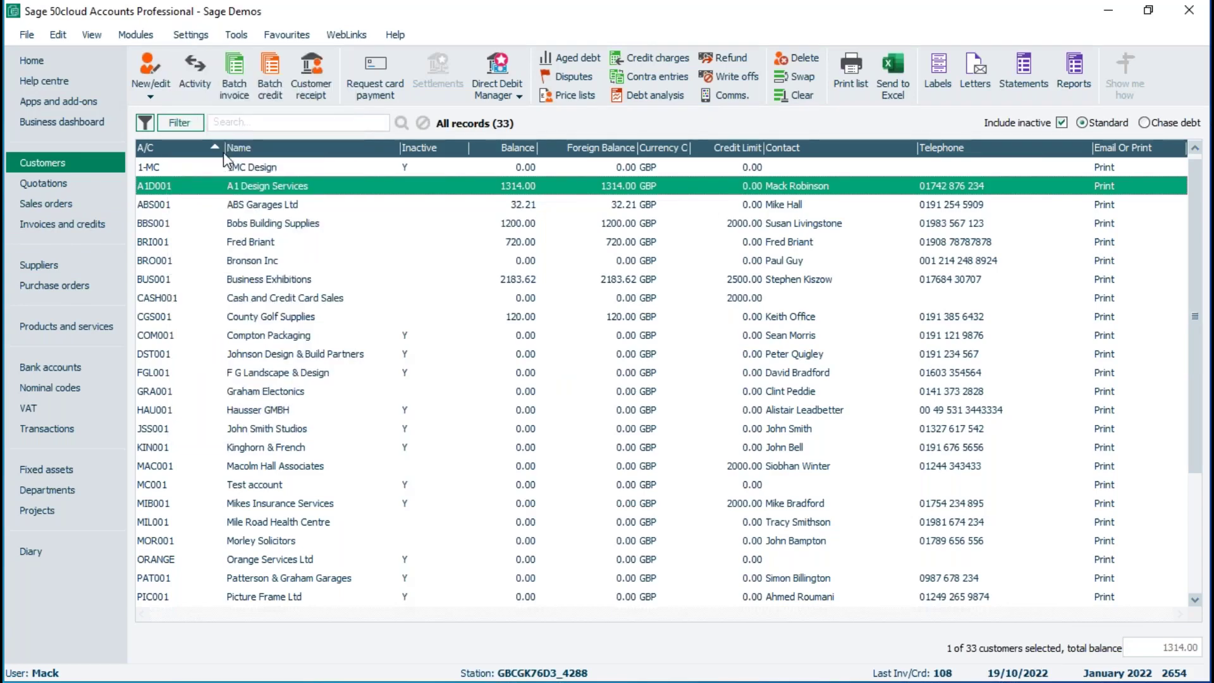
{"action": "left_click", "coordinate": [693, 159]}
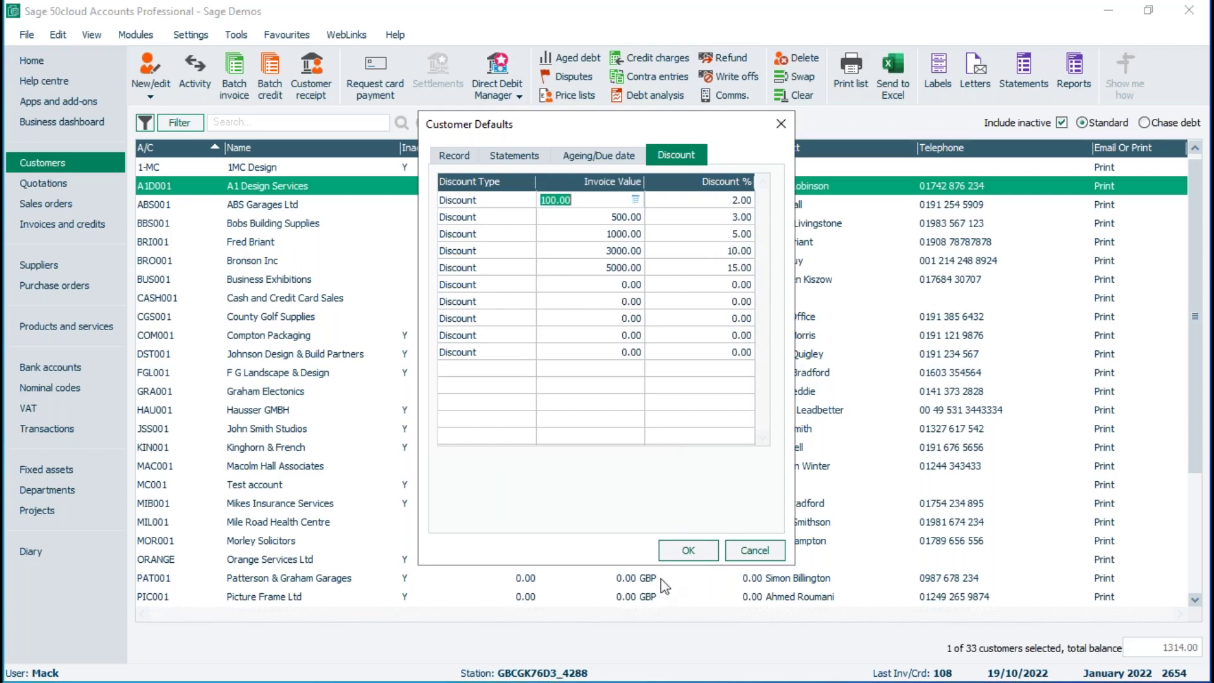
{"action": "left_click", "coordinate": [688, 555]}
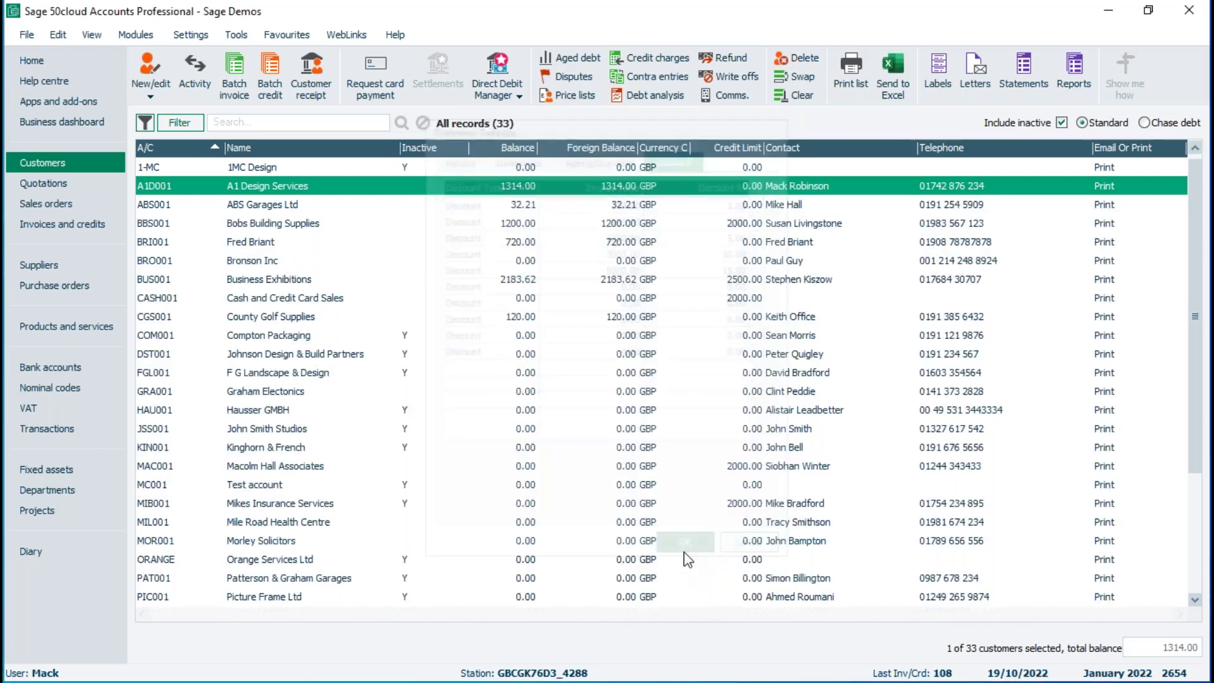
Step: Create a new product invoice for customer account A1D001 with the product 1-WIDGETS on its first line
{"action": "left_click", "coordinate": [52, 224]}
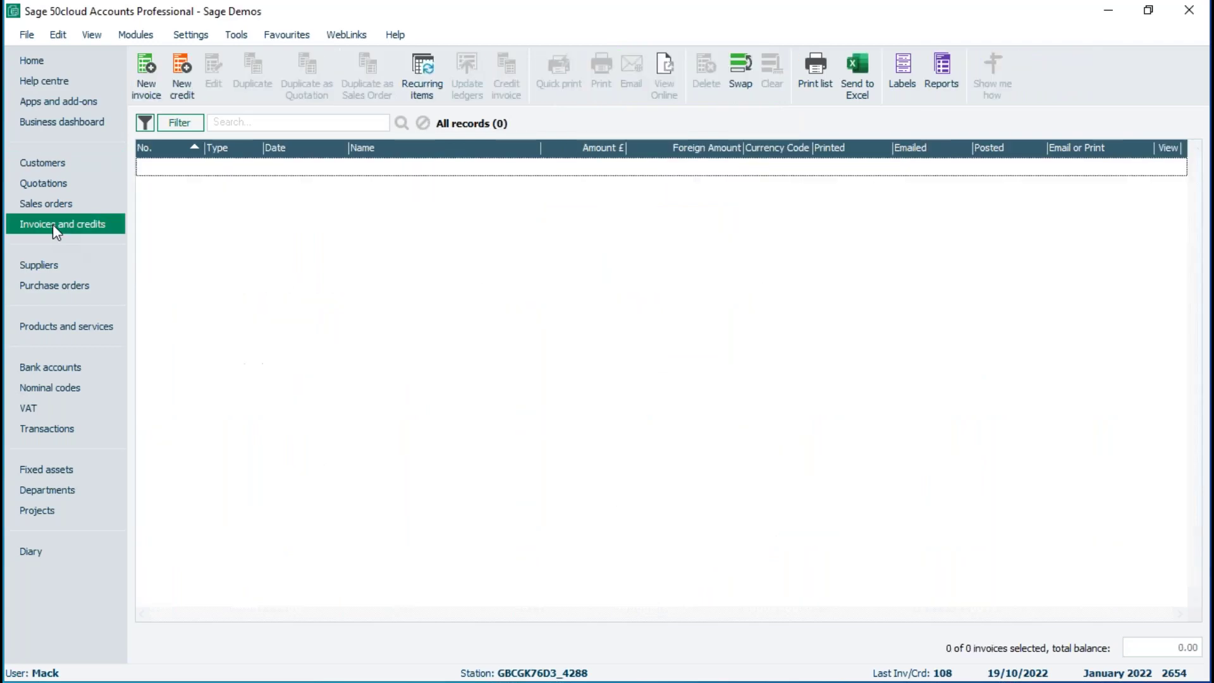
{"action": "left_click", "coordinate": [146, 68]}
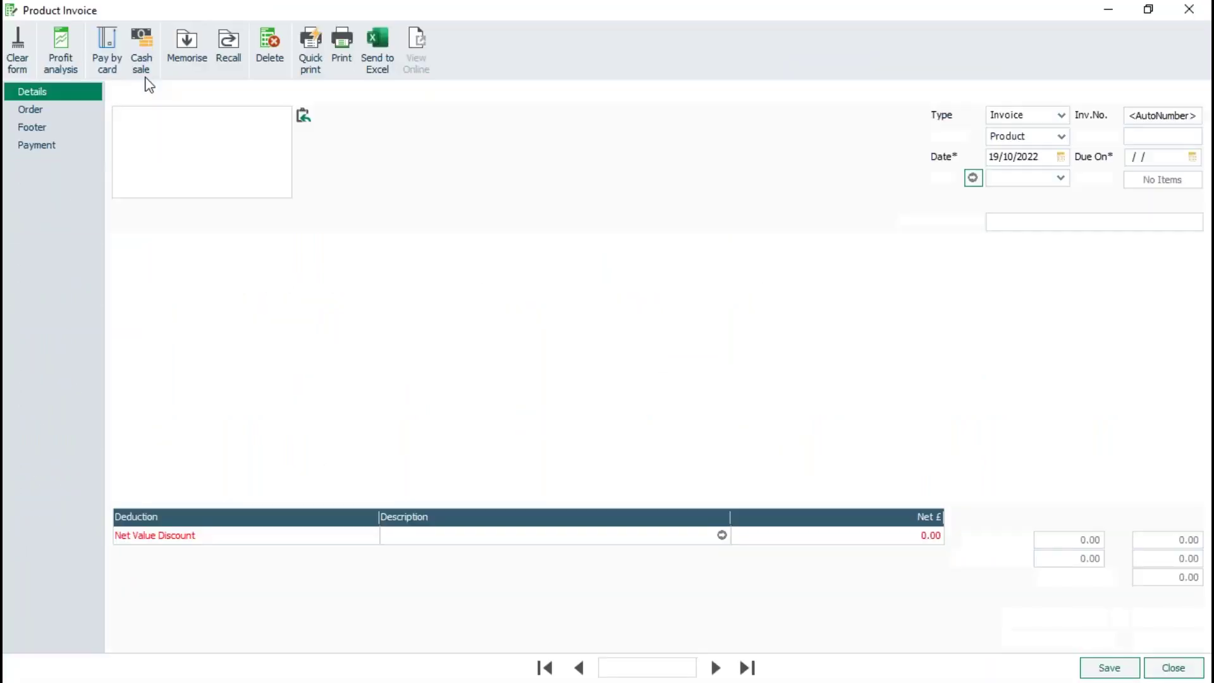
{"action": "left_click", "coordinate": [1060, 178]}
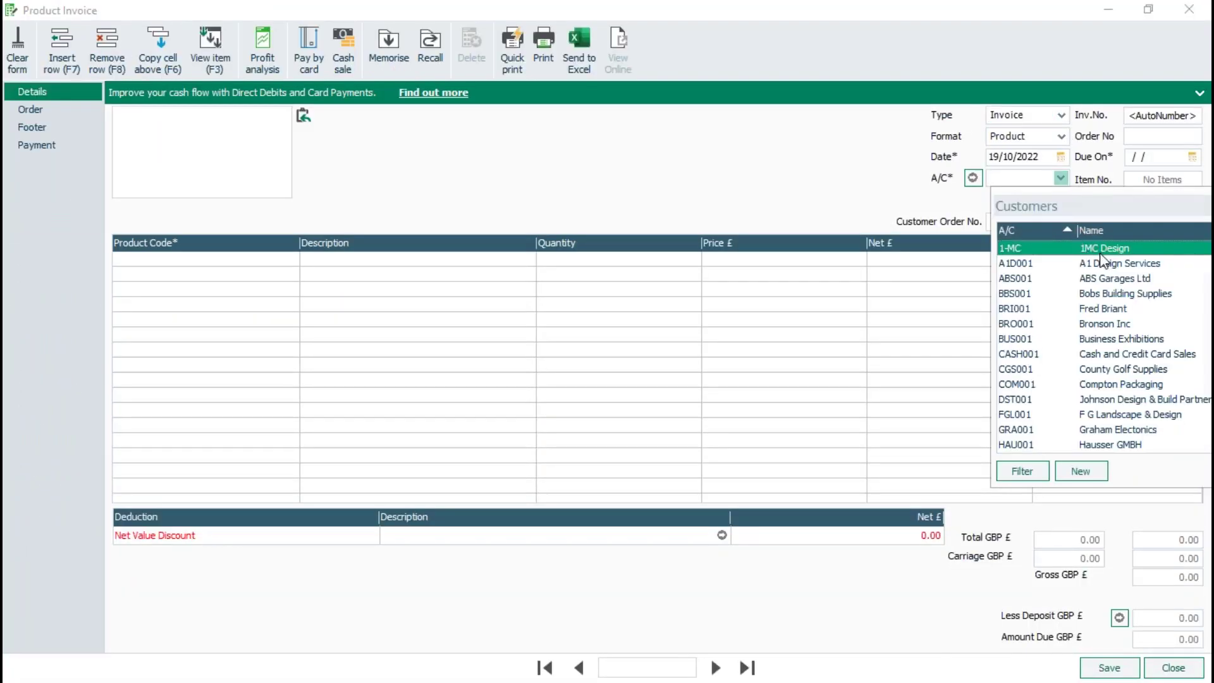
{"action": "left_click", "coordinate": [1099, 262]}
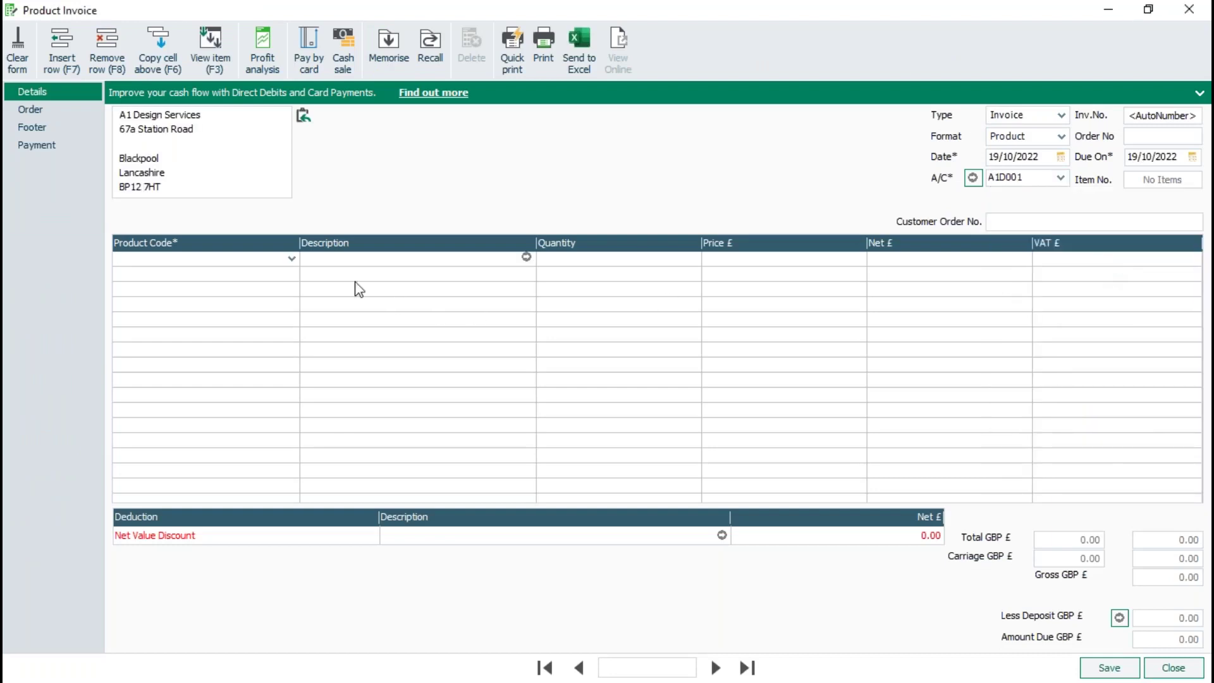
{"action": "left_click", "coordinate": [292, 259]}
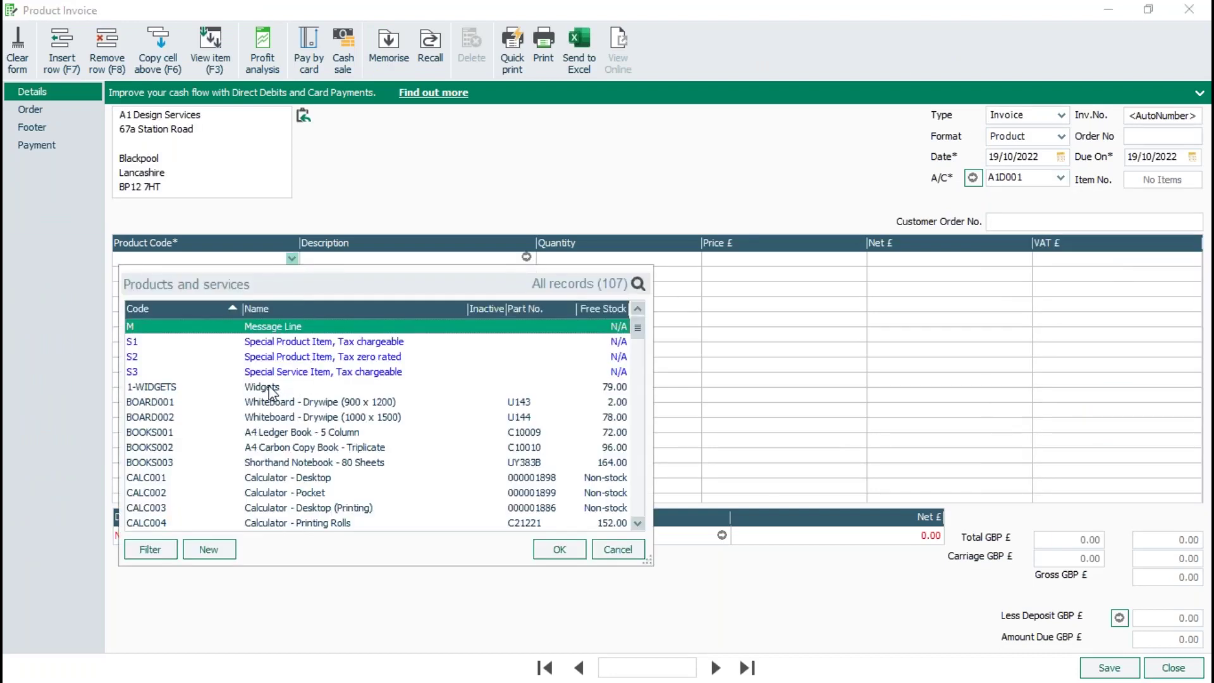
{"action": "left_click", "coordinate": [271, 387]}
{"action": "left_click", "coordinate": [560, 549]}
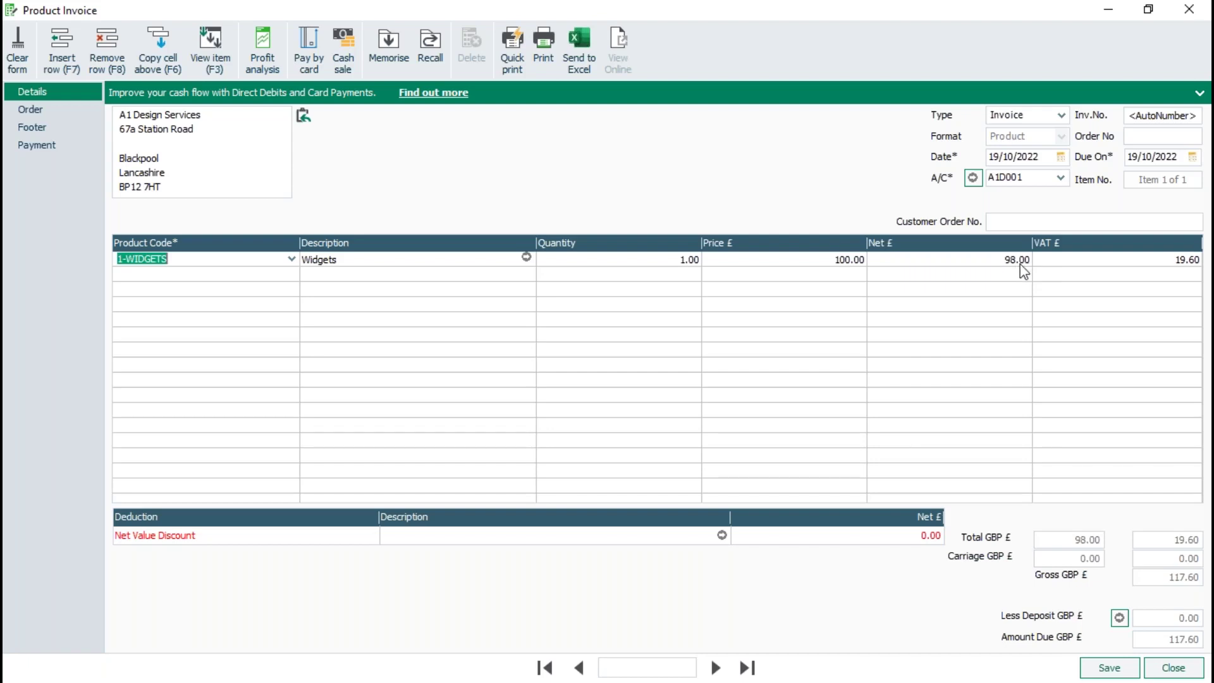
Step: Set the price of the Widgets line to 99 and check the discount in the item line's details
{"action": "left_click", "coordinate": [836, 265]}
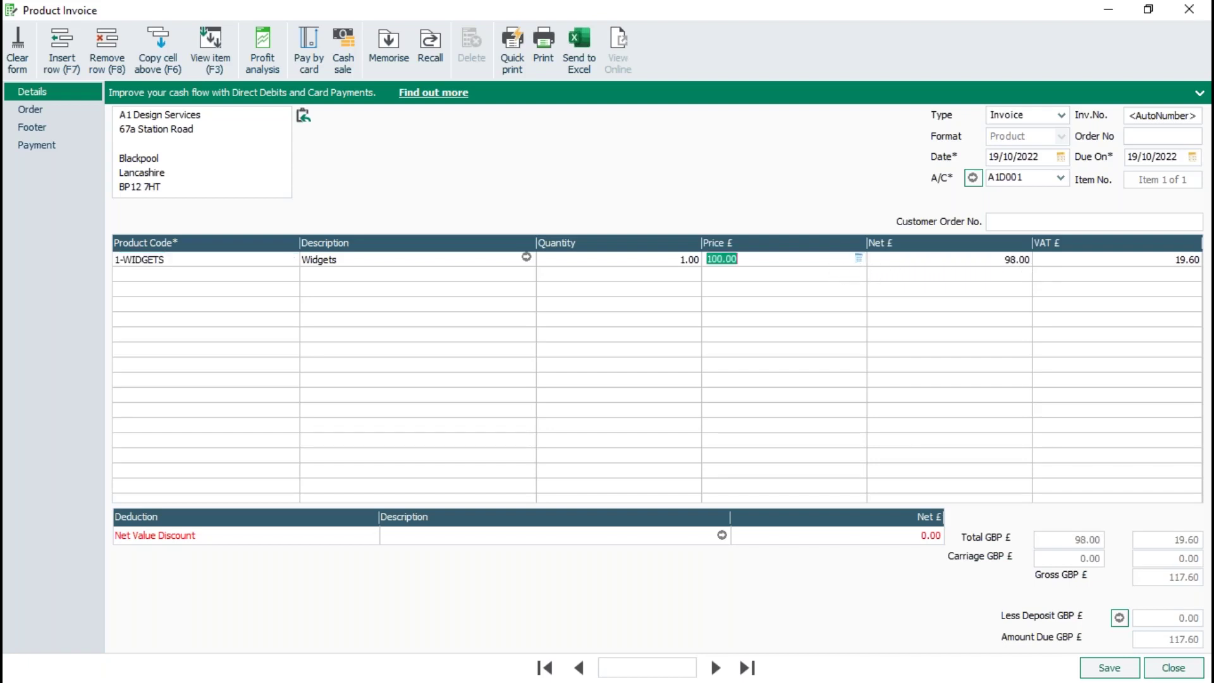
{"action": "type", "text": "99"}
{"action": "key", "text": "Return"}
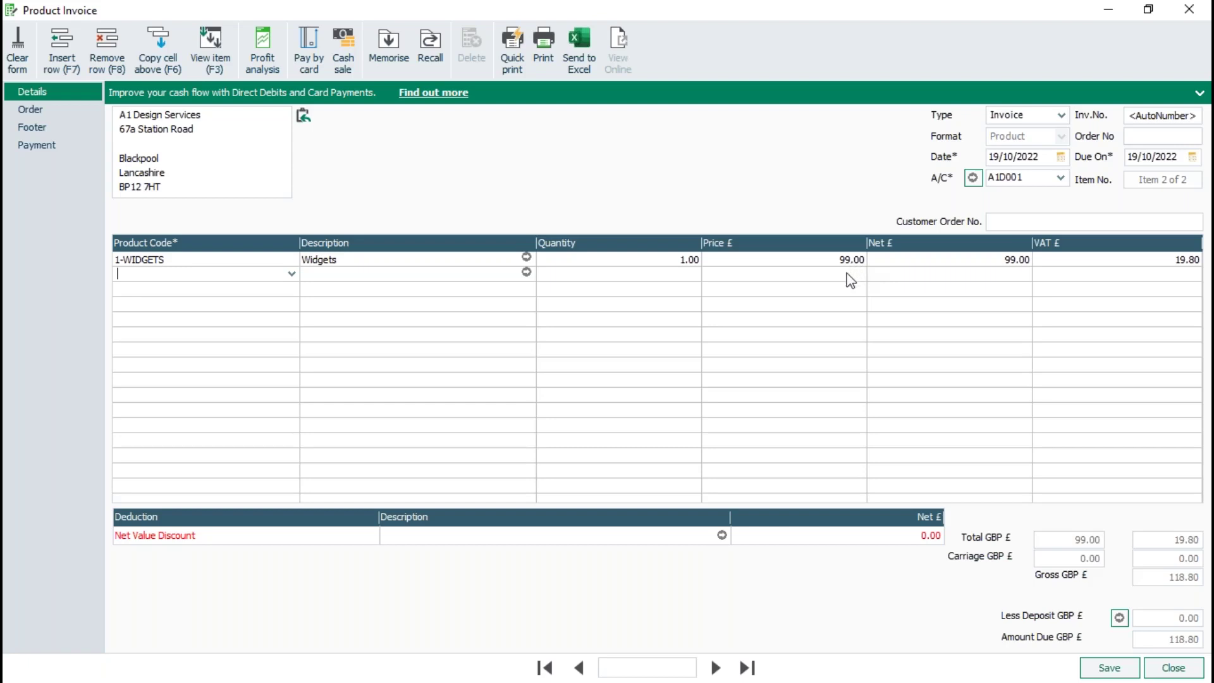
{"action": "left_click", "coordinate": [526, 260]}
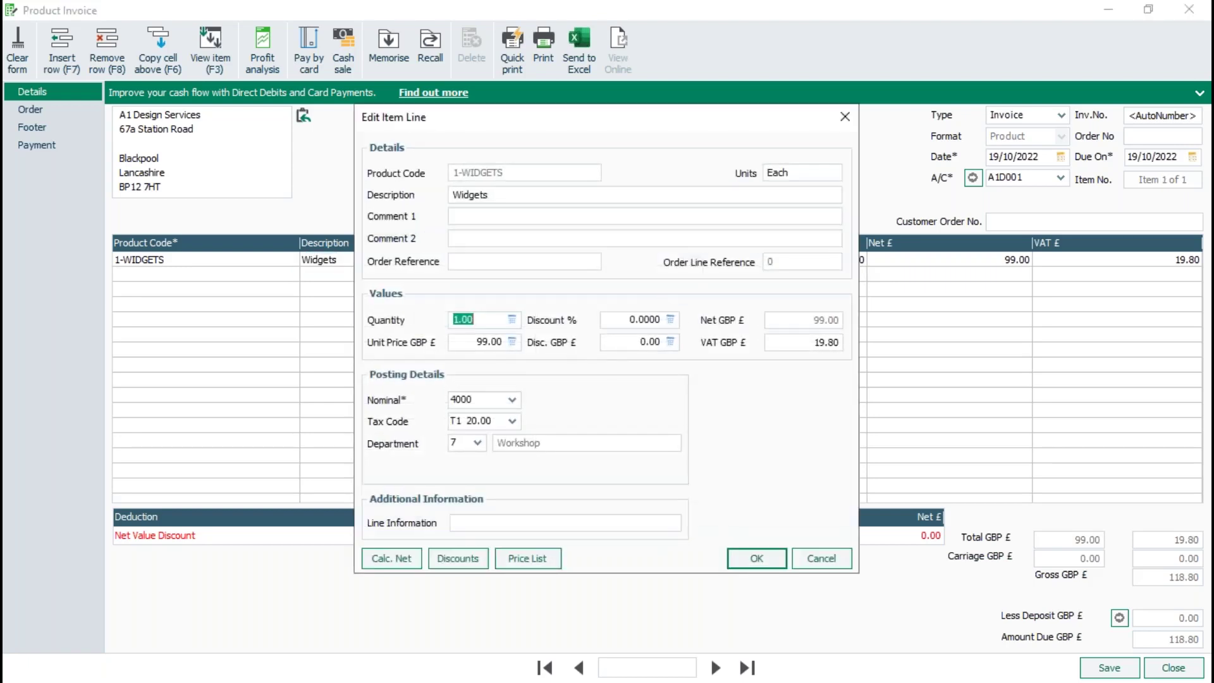
{"action": "left_click", "coordinate": [815, 563]}
Step: Set the price of the Widgets line to 100 and check the discount in the item line's details
{"action": "left_click", "coordinate": [819, 262]}
{"action": "type", "text": "100"}
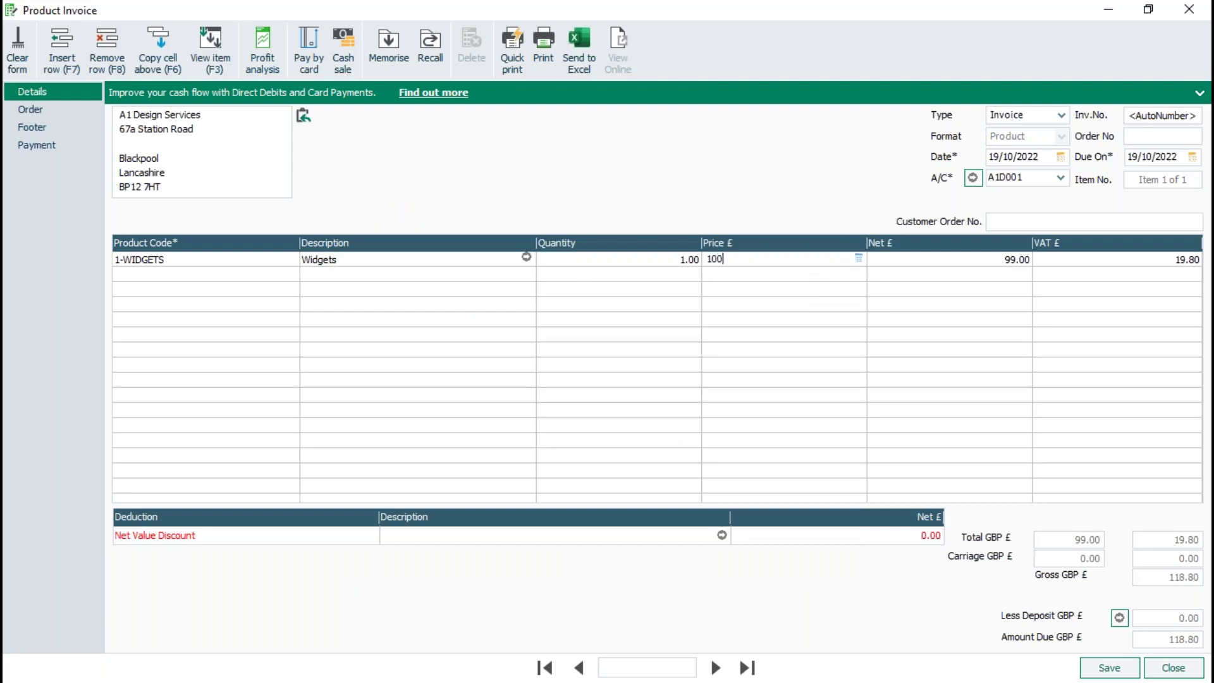
{"action": "key", "text": "Tab"}
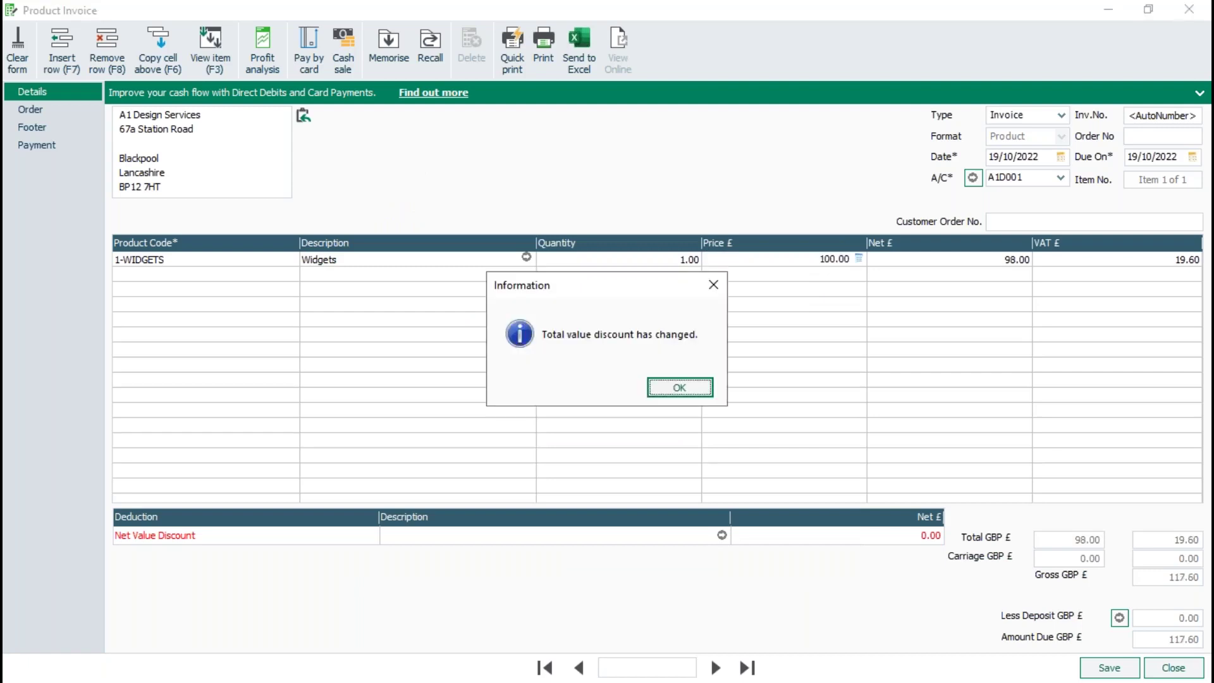
{"action": "left_click", "coordinate": [679, 390]}
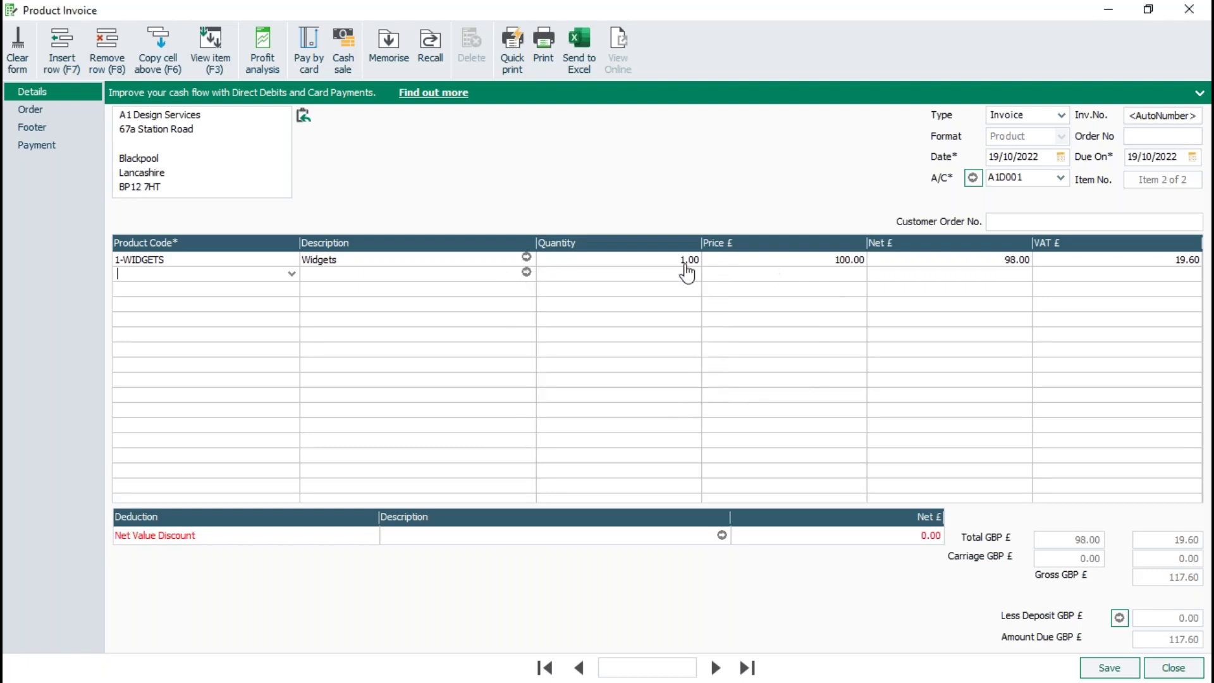
{"action": "left_click", "coordinate": [527, 258]}
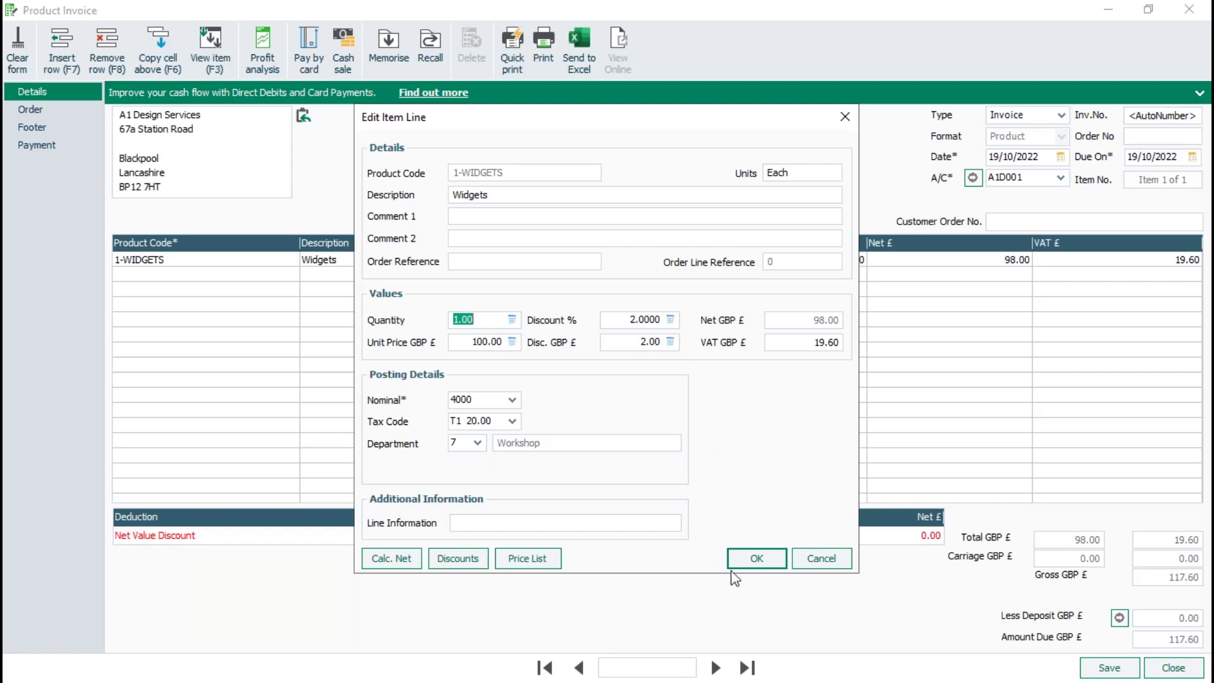
{"action": "left_click", "coordinate": [764, 561]}
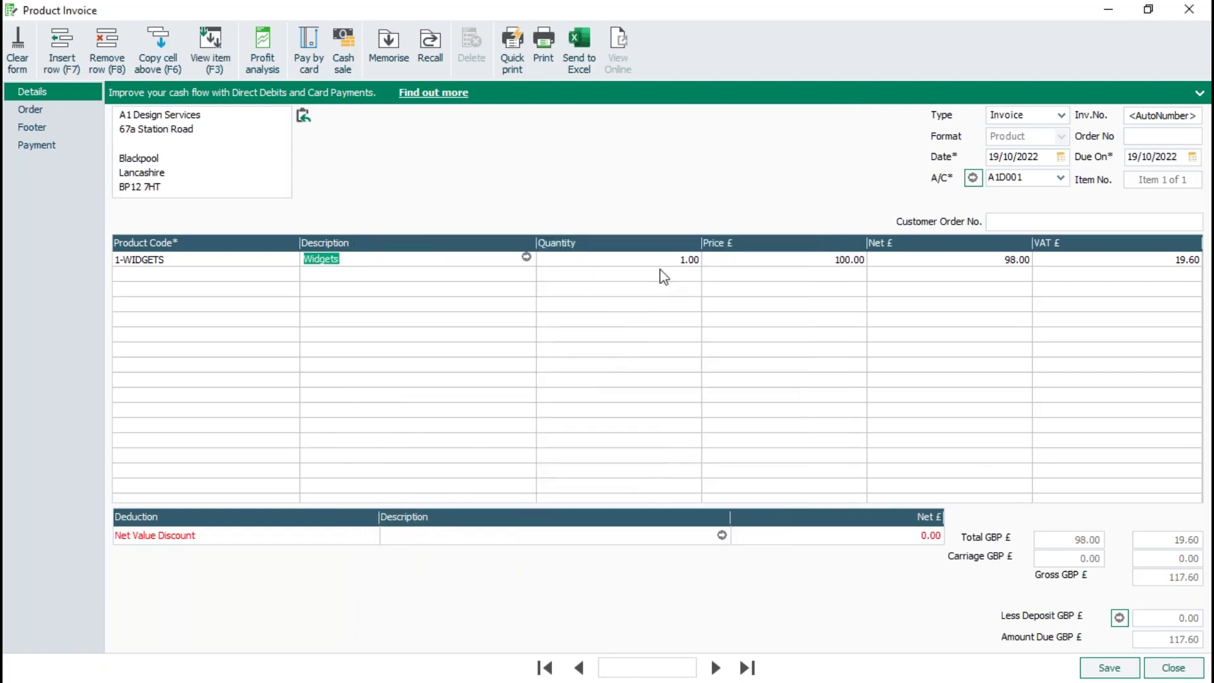
Step: Set the quantity of the Widgets line to 6 and acknowledge the discount change
{"action": "type", "text": "6"}
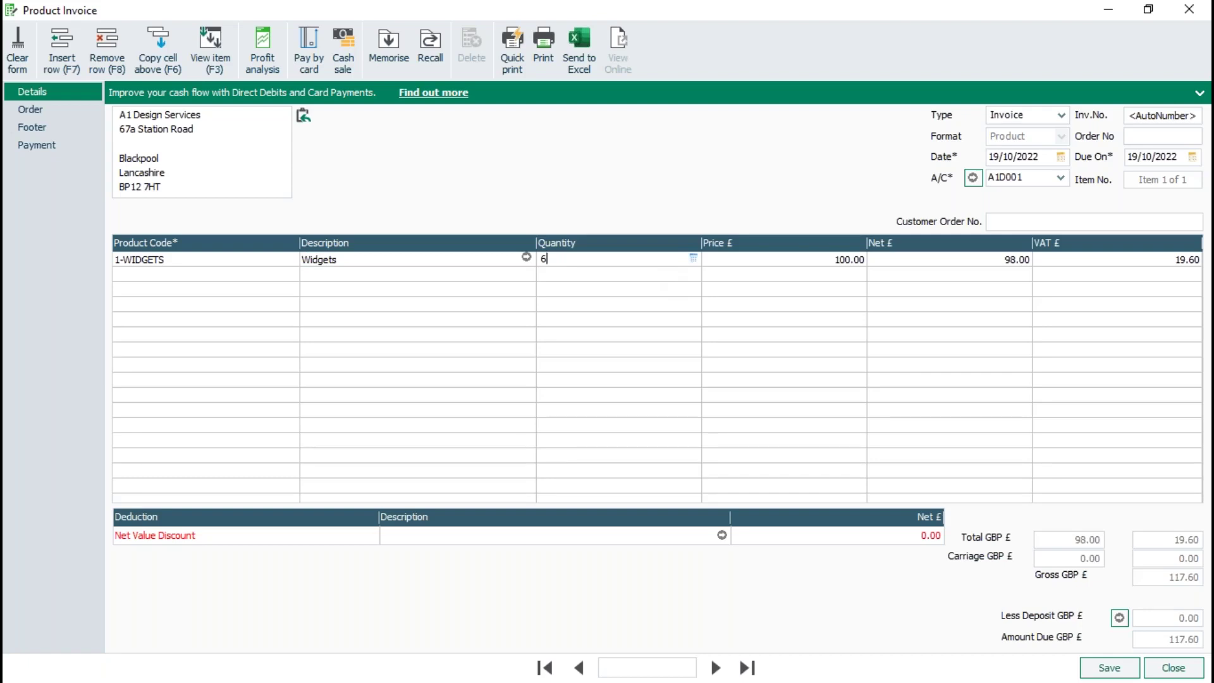
{"action": "key", "text": "Tab"}
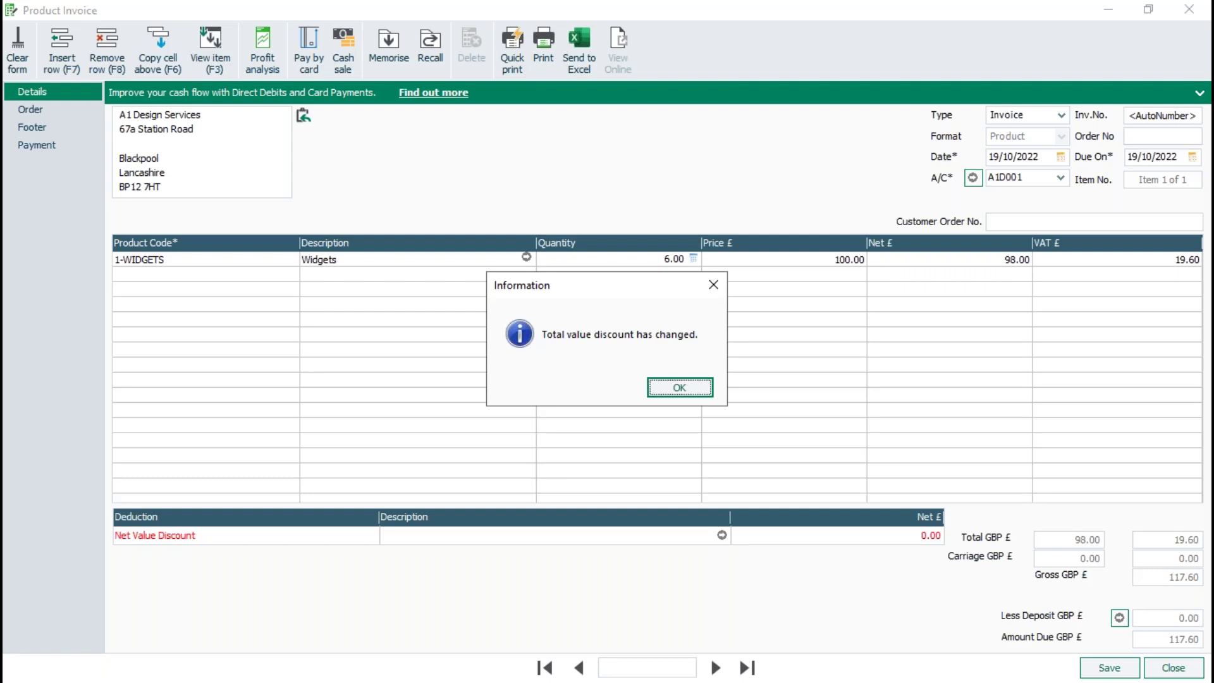
{"action": "left_click", "coordinate": [695, 388]}
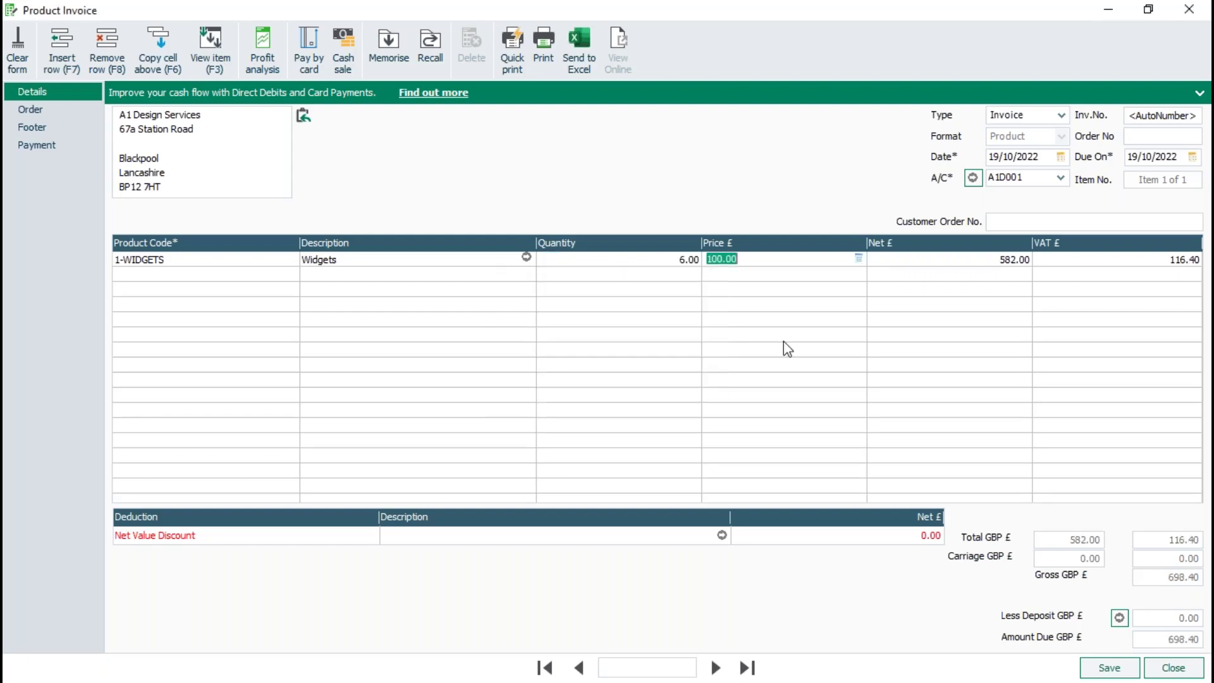
Step: Examine the discount percentage and amount in the Widgets item line's details, and close the invoice without saving it
{"action": "left_click", "coordinate": [528, 259]}
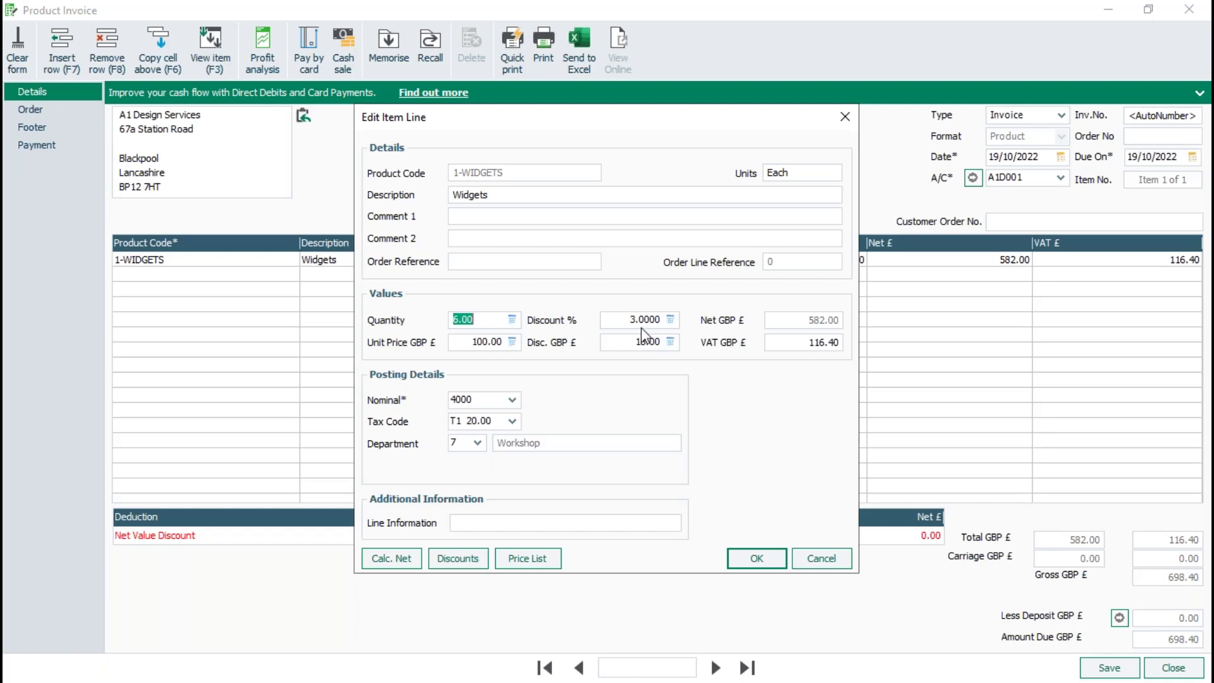
{"action": "left_click", "coordinate": [821, 558]}
{"action": "left_click", "coordinate": [1173, 667]}
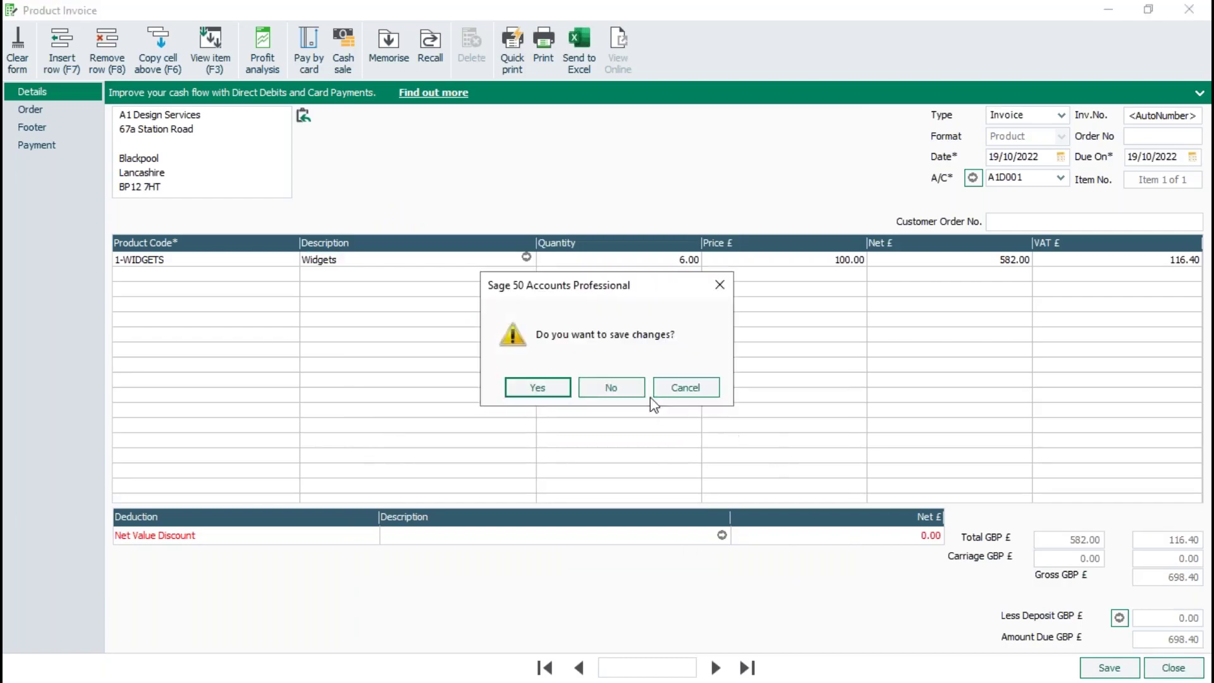
{"action": "left_click", "coordinate": [611, 387]}
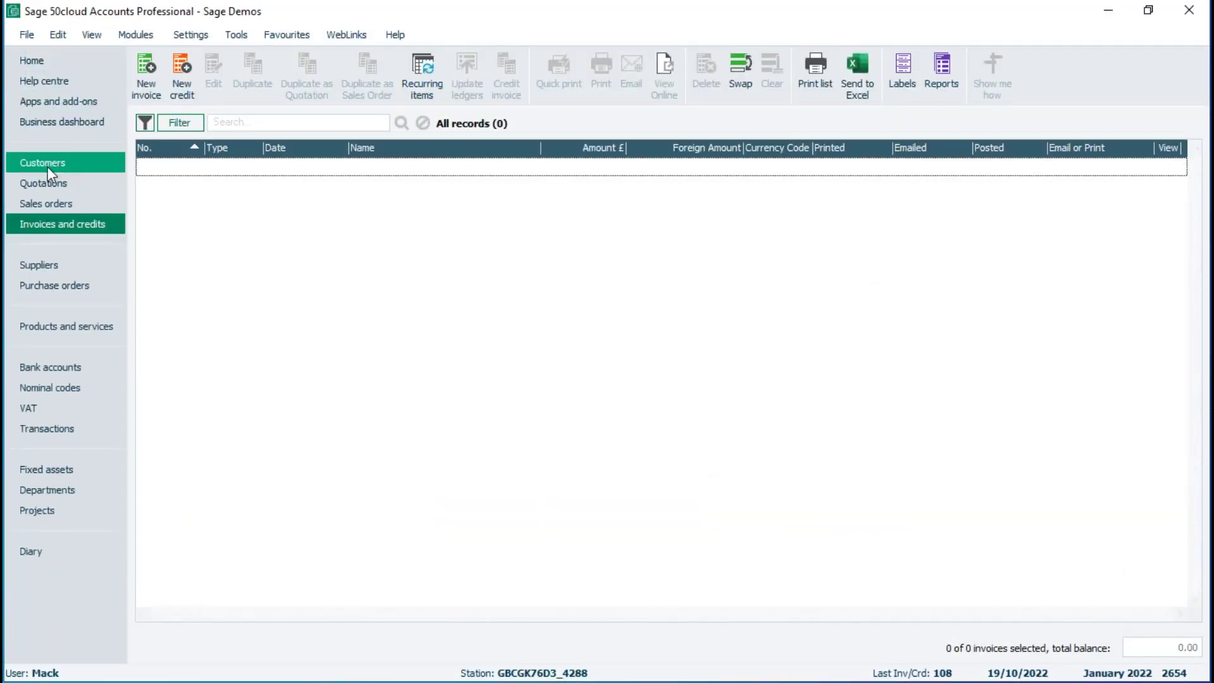
Step: Set the additional discount of customer A1 Design Services to No additional, and save and close the record
{"action": "left_click", "coordinate": [44, 160]}
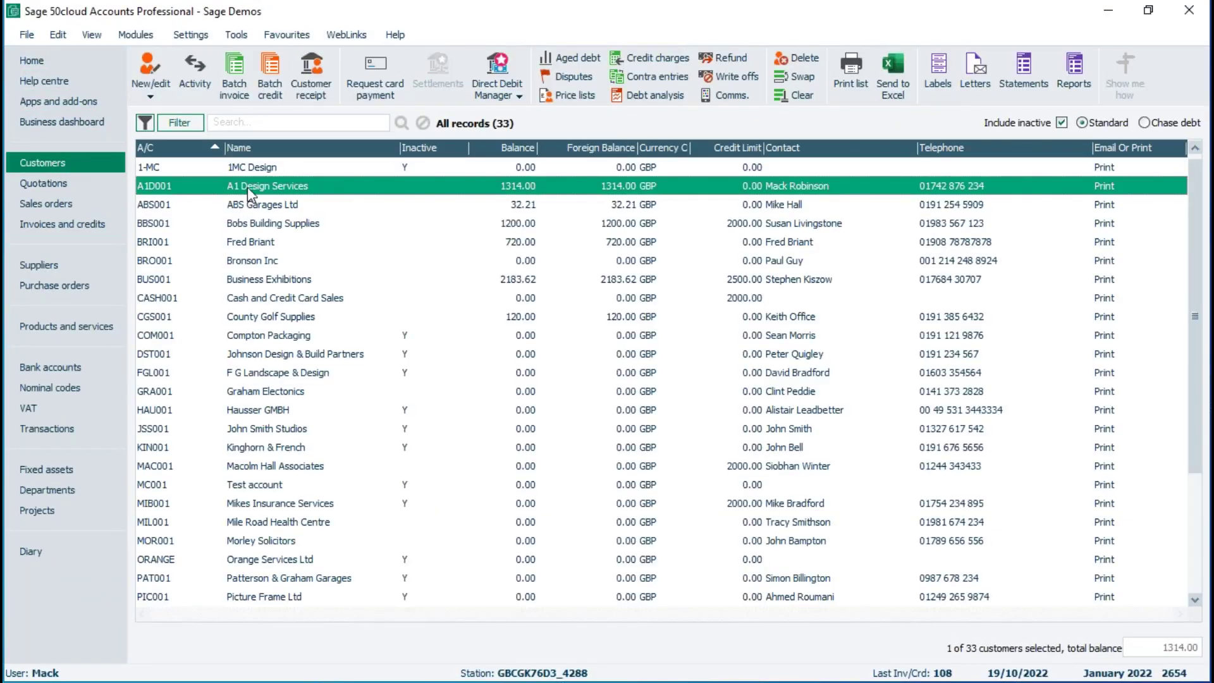
{"action": "double_click", "coordinate": [247, 187]}
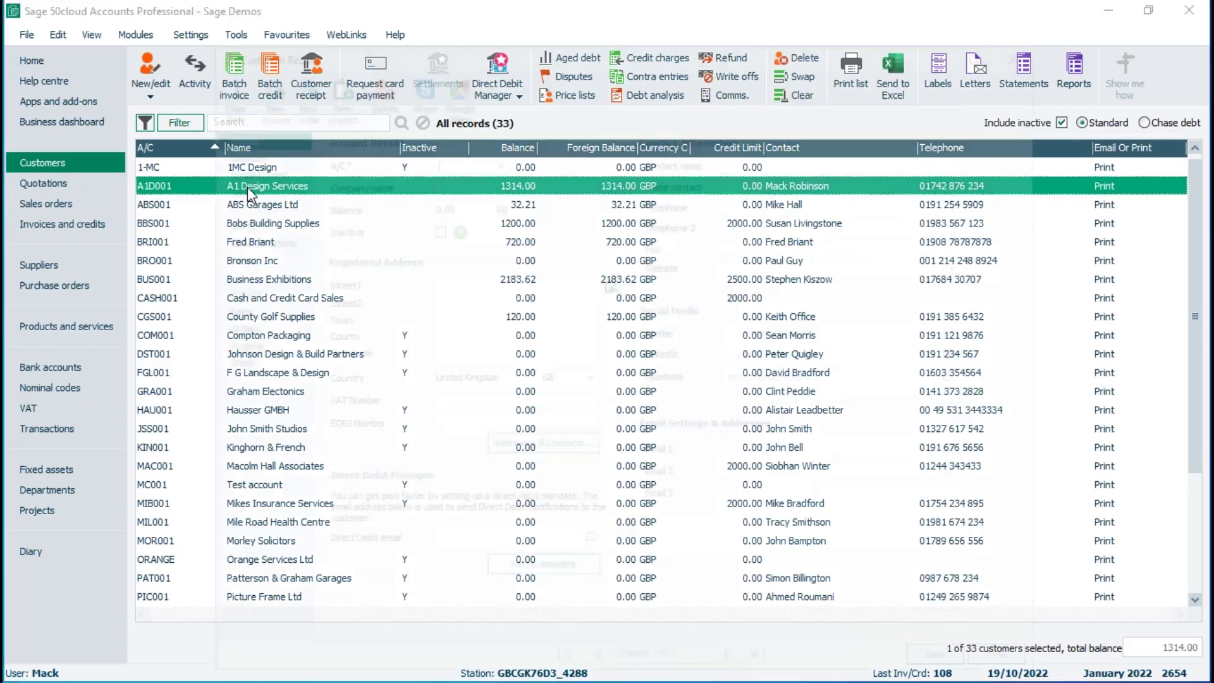
{"action": "left_click", "coordinate": [232, 149]}
{"action": "left_click", "coordinate": [775, 183]}
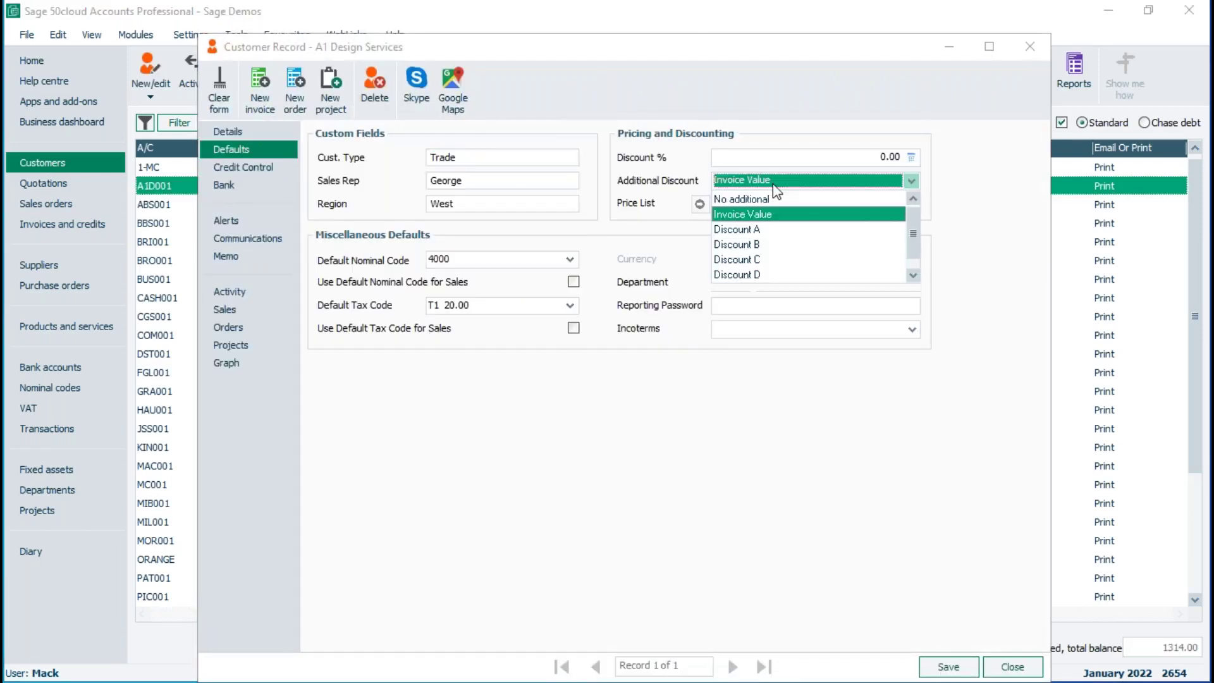
{"action": "left_click", "coordinate": [766, 199]}
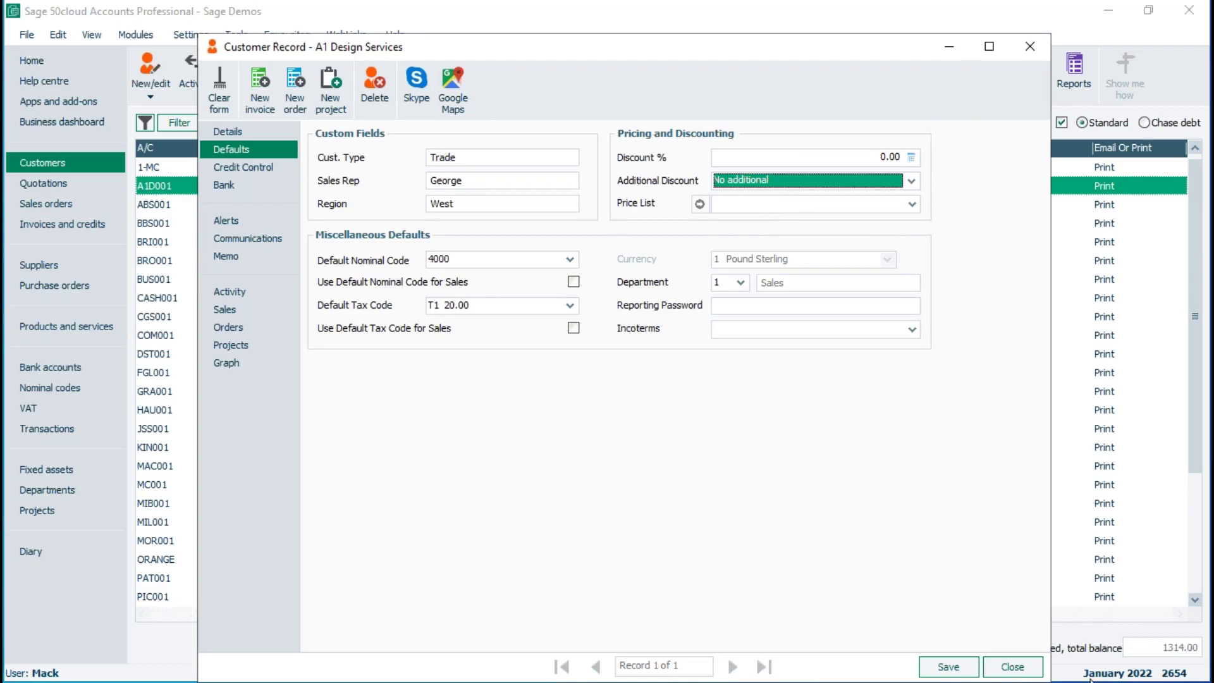
{"action": "left_click", "coordinate": [949, 667]}
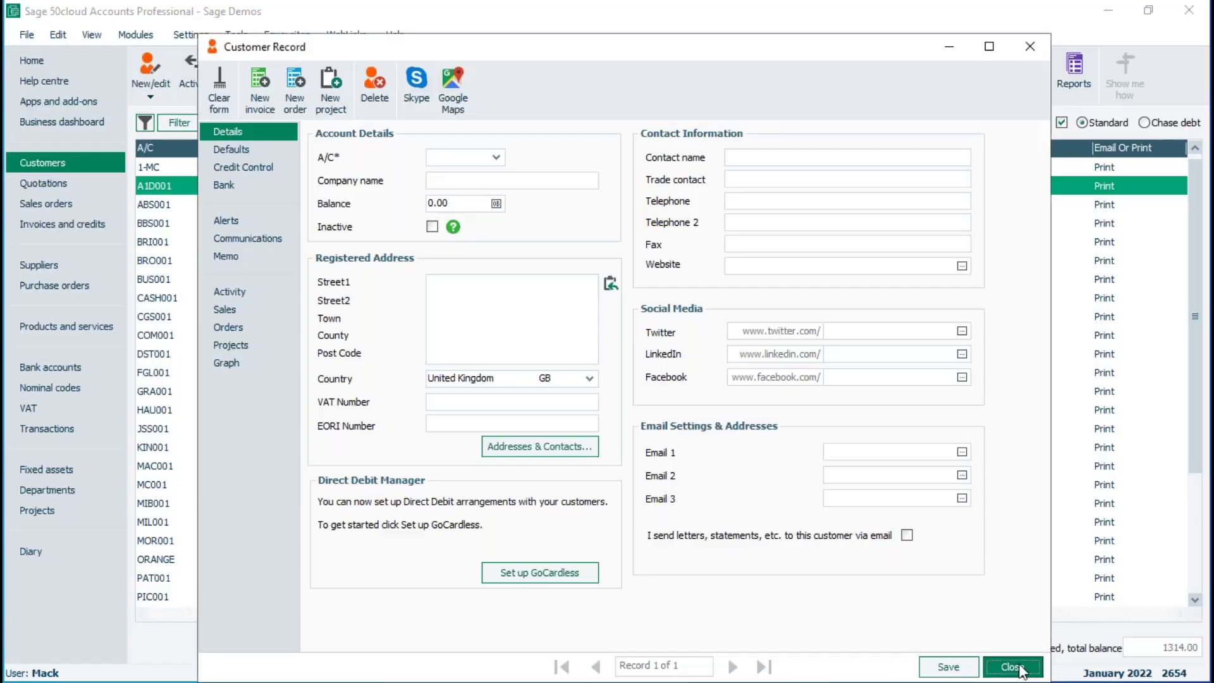
{"action": "left_click", "coordinate": [1012, 667]}
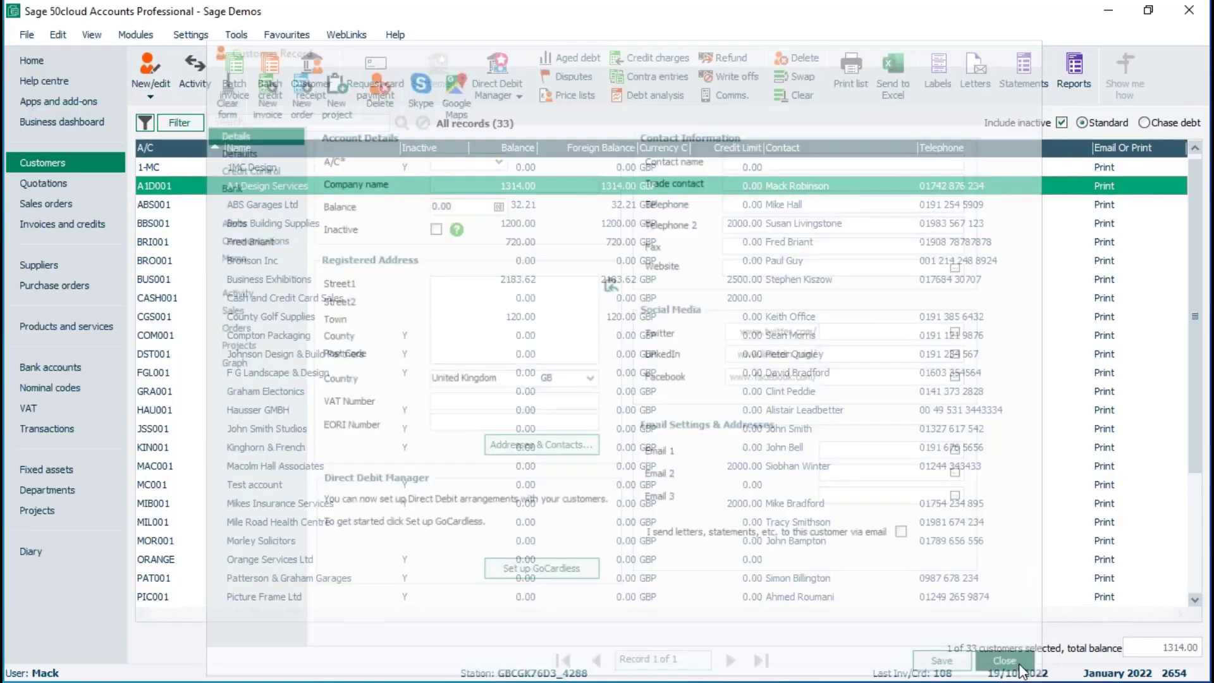
Step: Open the Discount A quantity levels in the 1-WIDGETS product record and maximize the record's window
{"action": "left_click", "coordinate": [46, 331]}
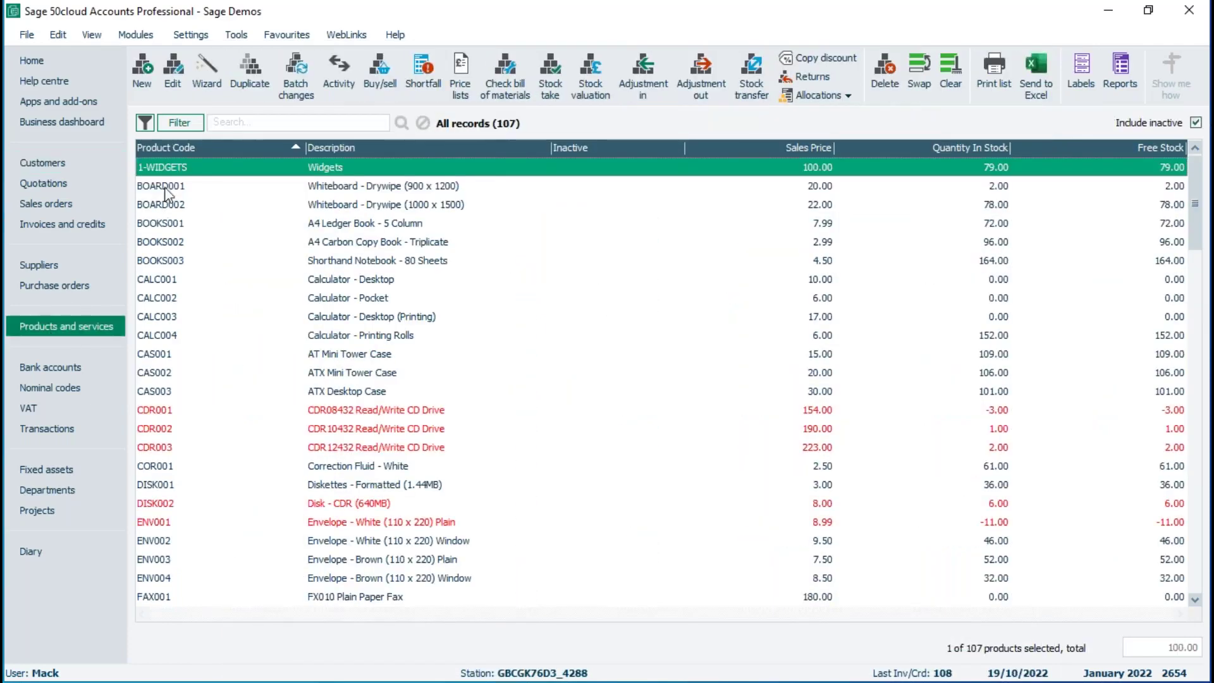
{"action": "double_click", "coordinate": [192, 167]}
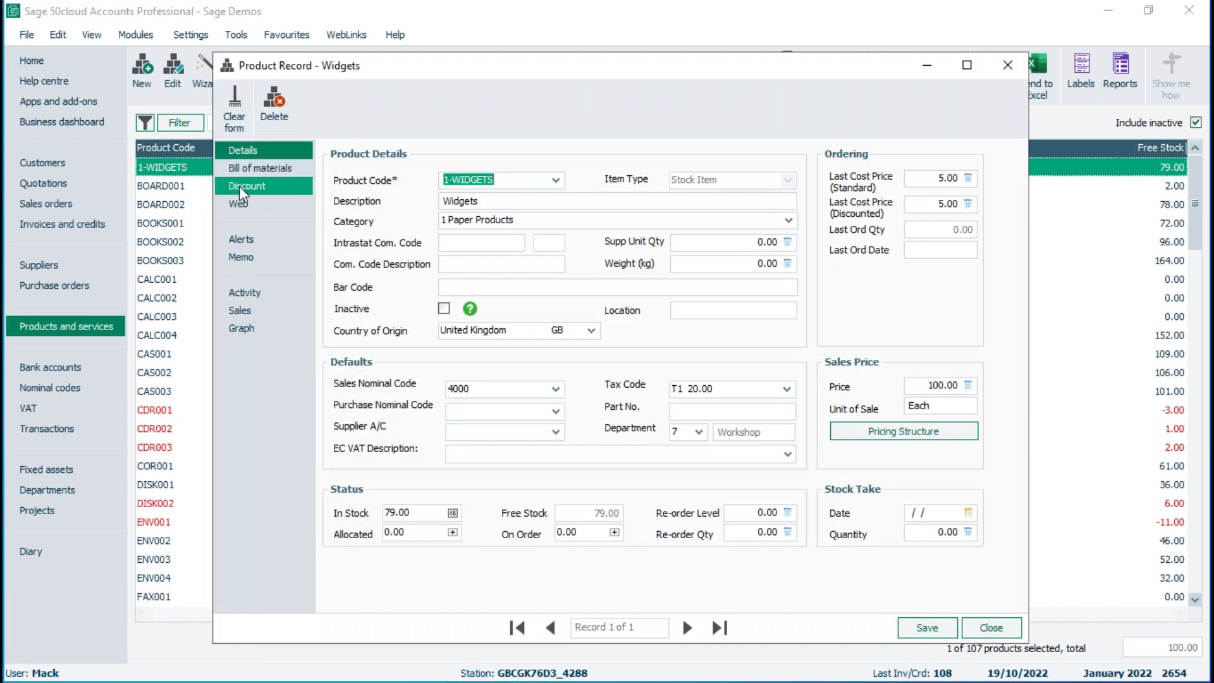
{"action": "left_click", "coordinate": [239, 186]}
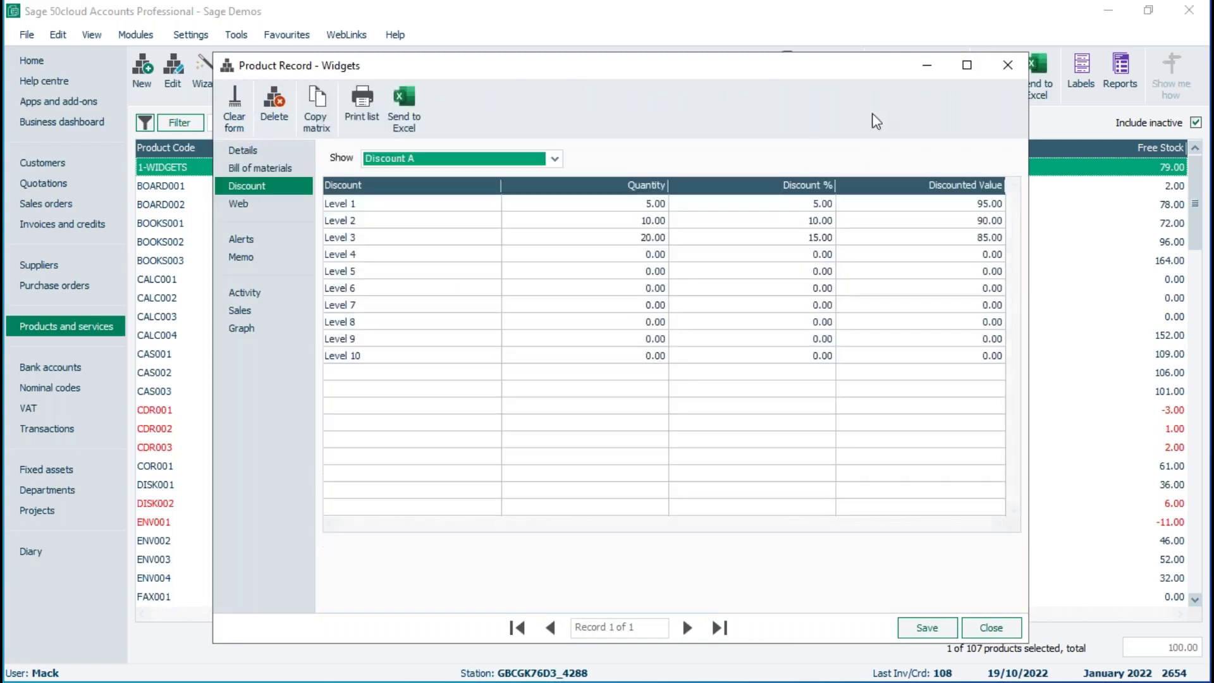
{"action": "left_click", "coordinate": [967, 66]}
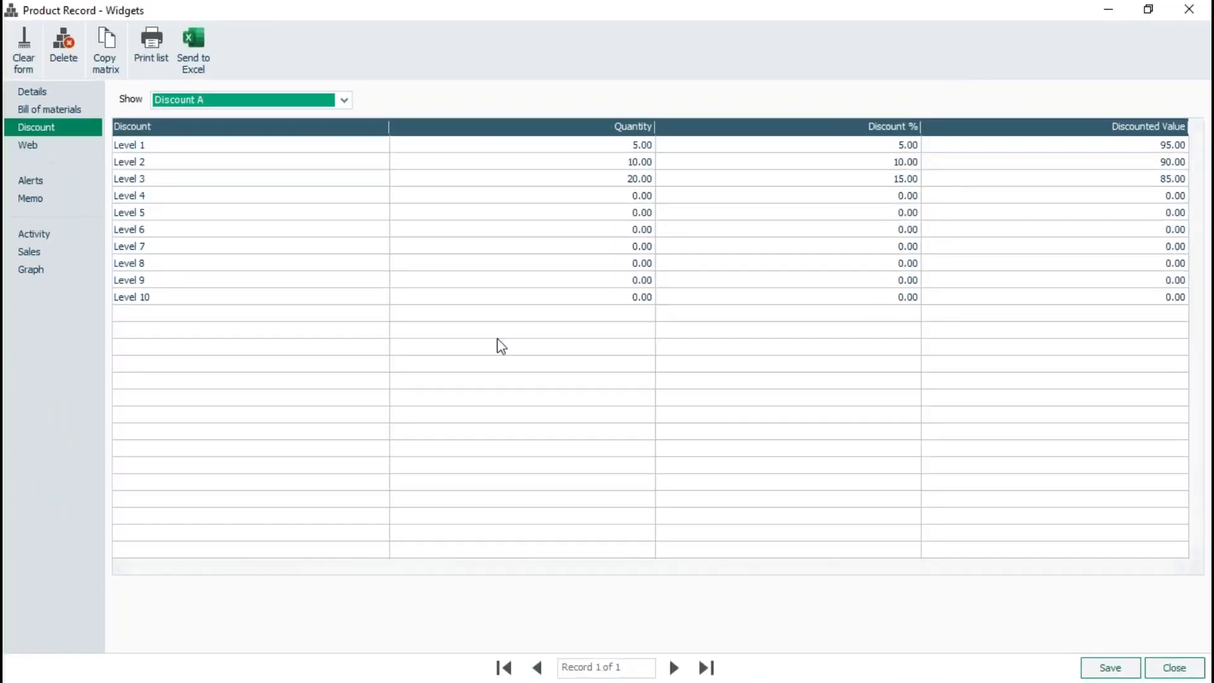
Step: Check the discount structures available for the Widgets product, and save and close its record
{"action": "left_click", "coordinate": [347, 100]}
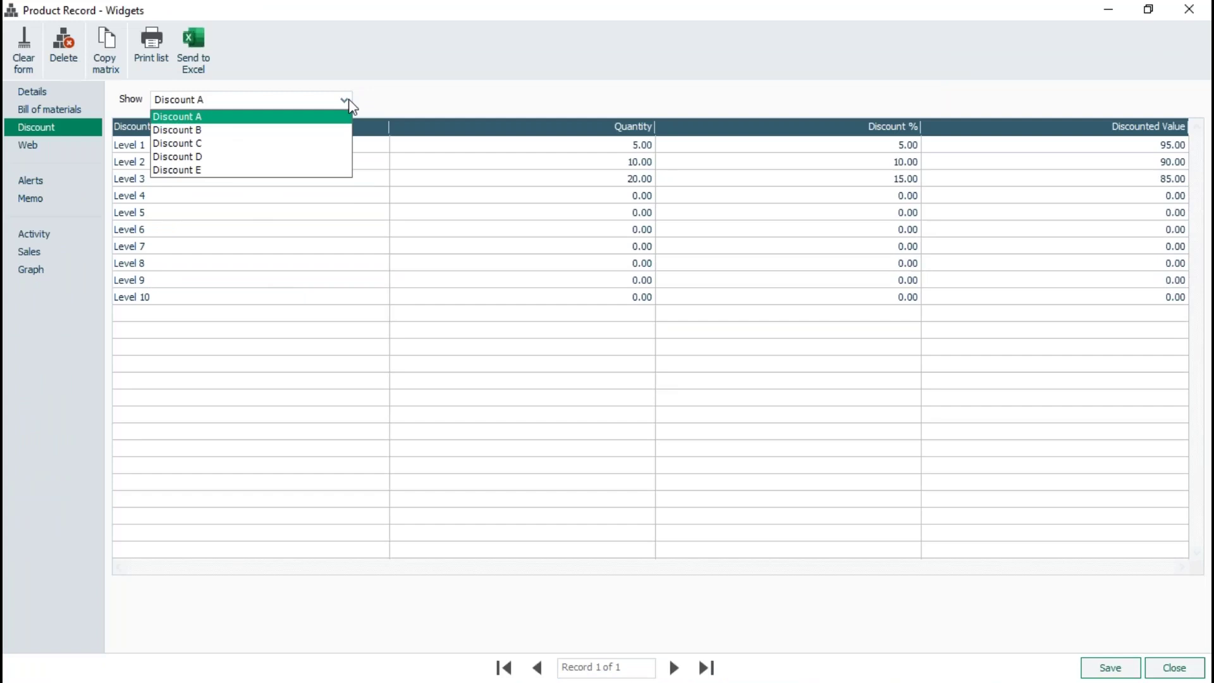
{"action": "left_click", "coordinate": [428, 103]}
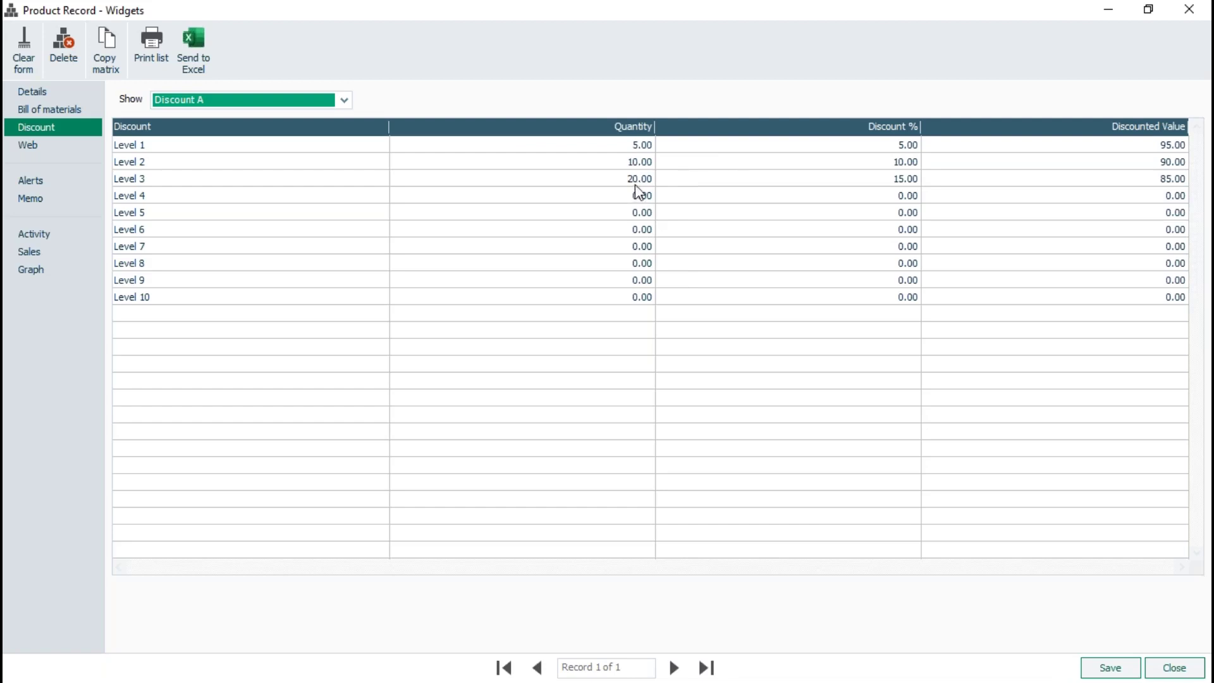
{"action": "left_click", "coordinate": [1132, 671]}
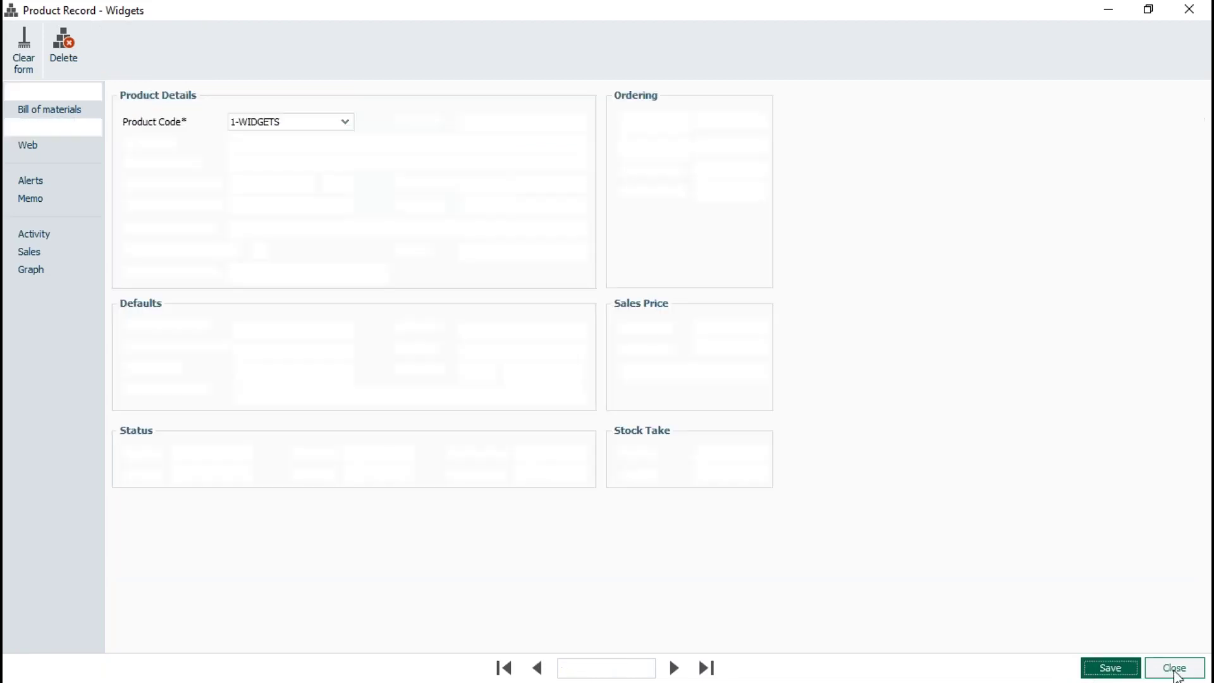
{"action": "left_click", "coordinate": [1173, 669]}
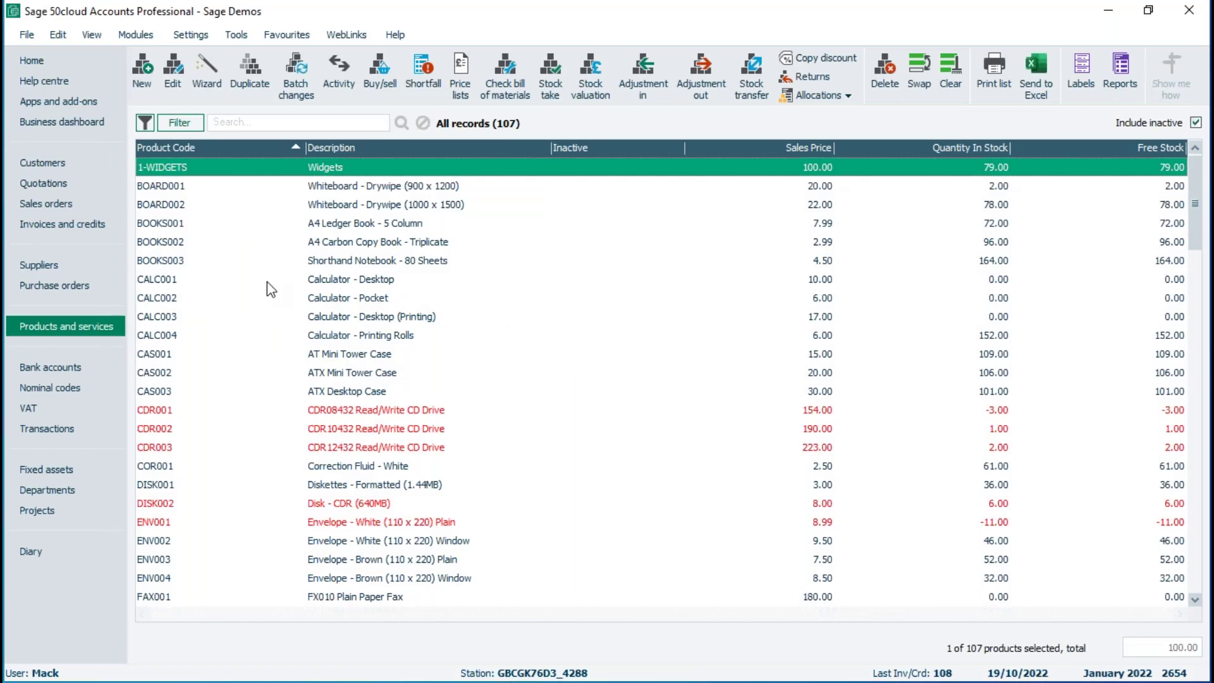
Step: Set the additional discount of customer A1 Design Services to Discount A, and save and close the record
{"action": "left_click", "coordinate": [57, 162]}
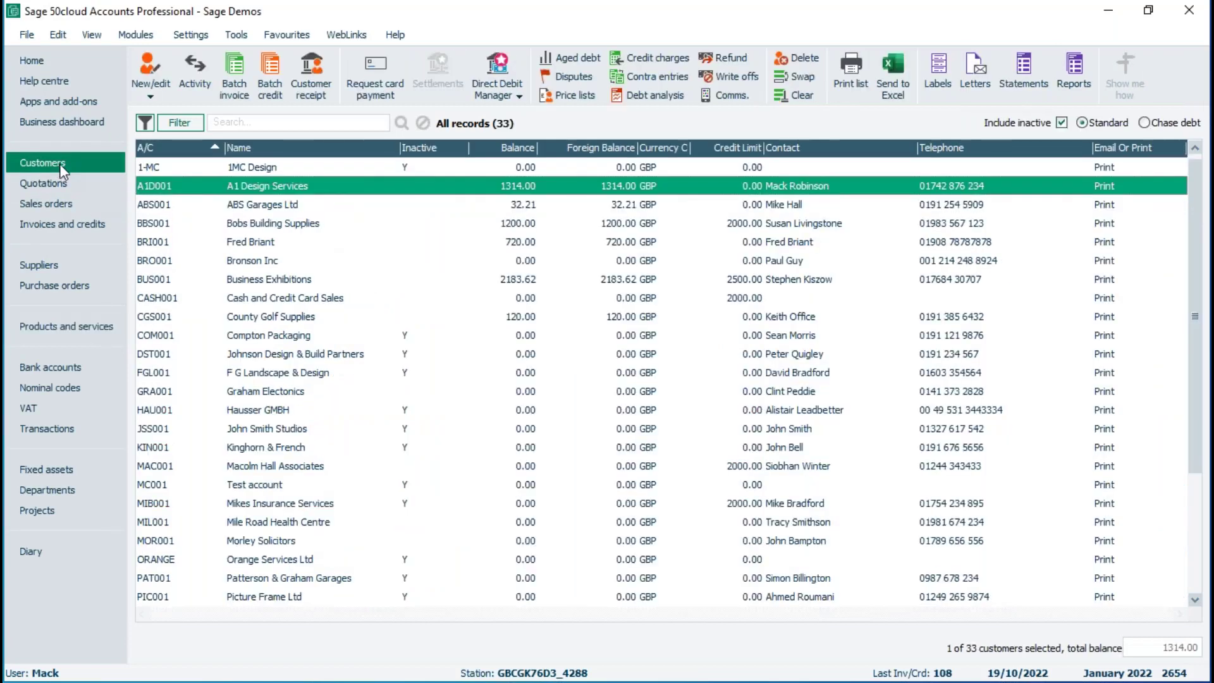
{"action": "left_click", "coordinate": [252, 185]}
{"action": "left_click", "coordinate": [251, 185]}
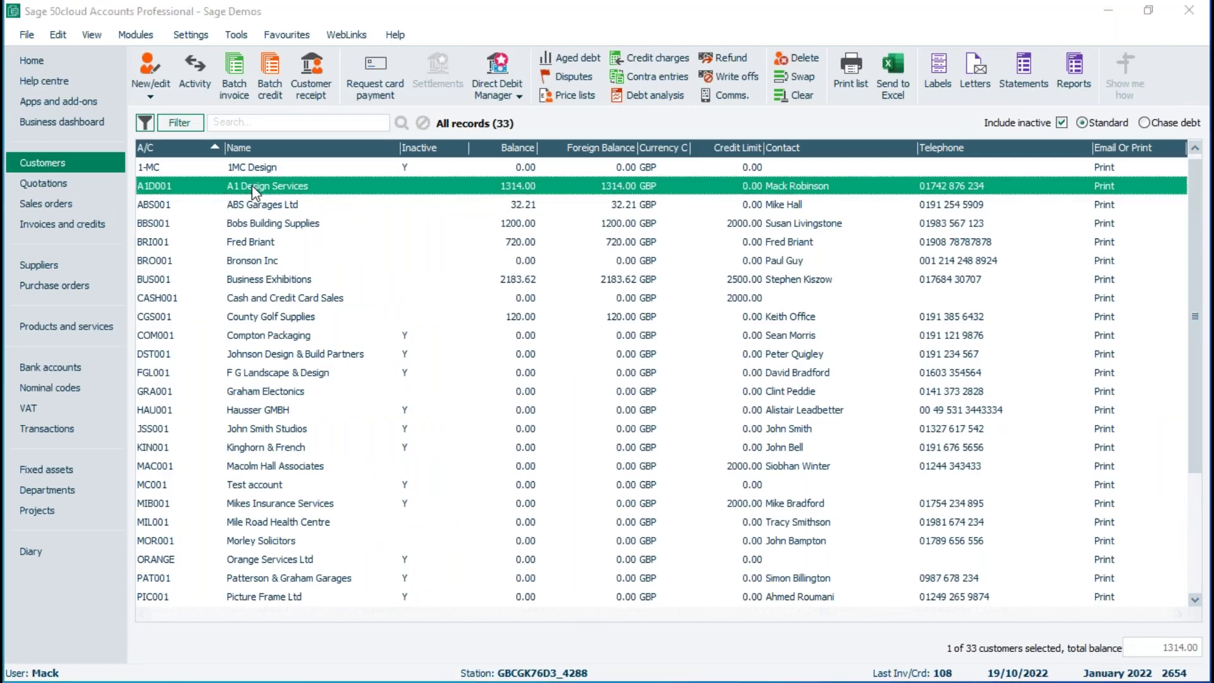
{"action": "left_click", "coordinate": [237, 151]}
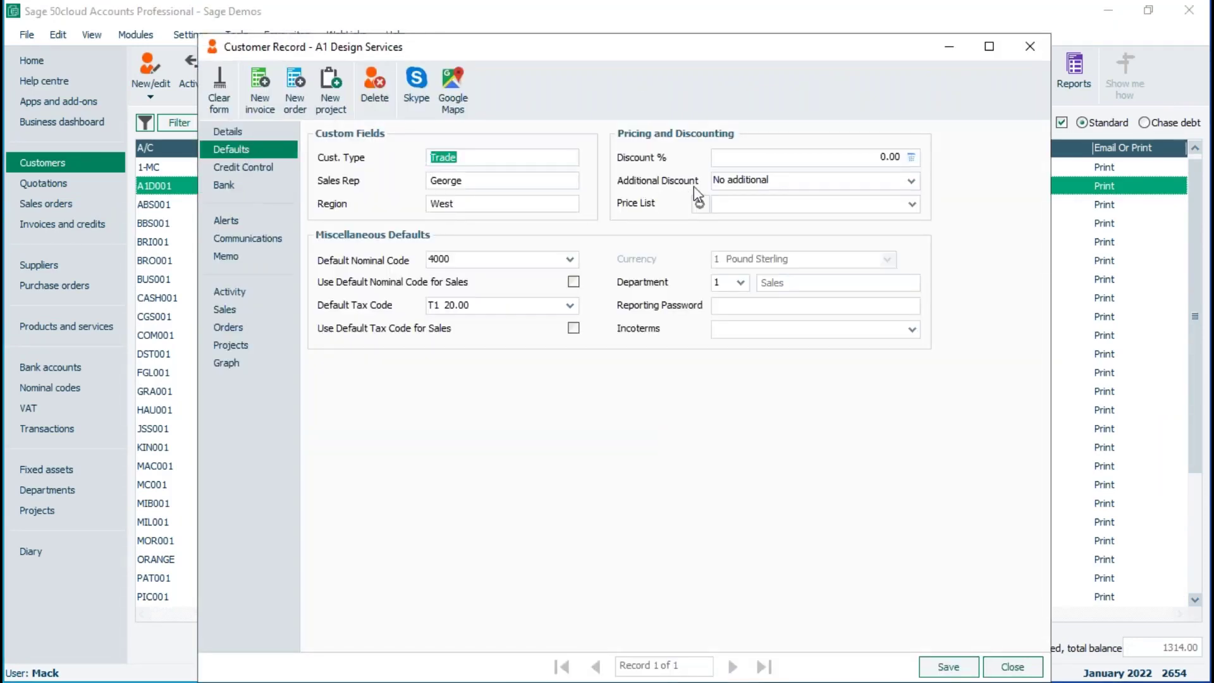
{"action": "left_click", "coordinate": [781, 184]}
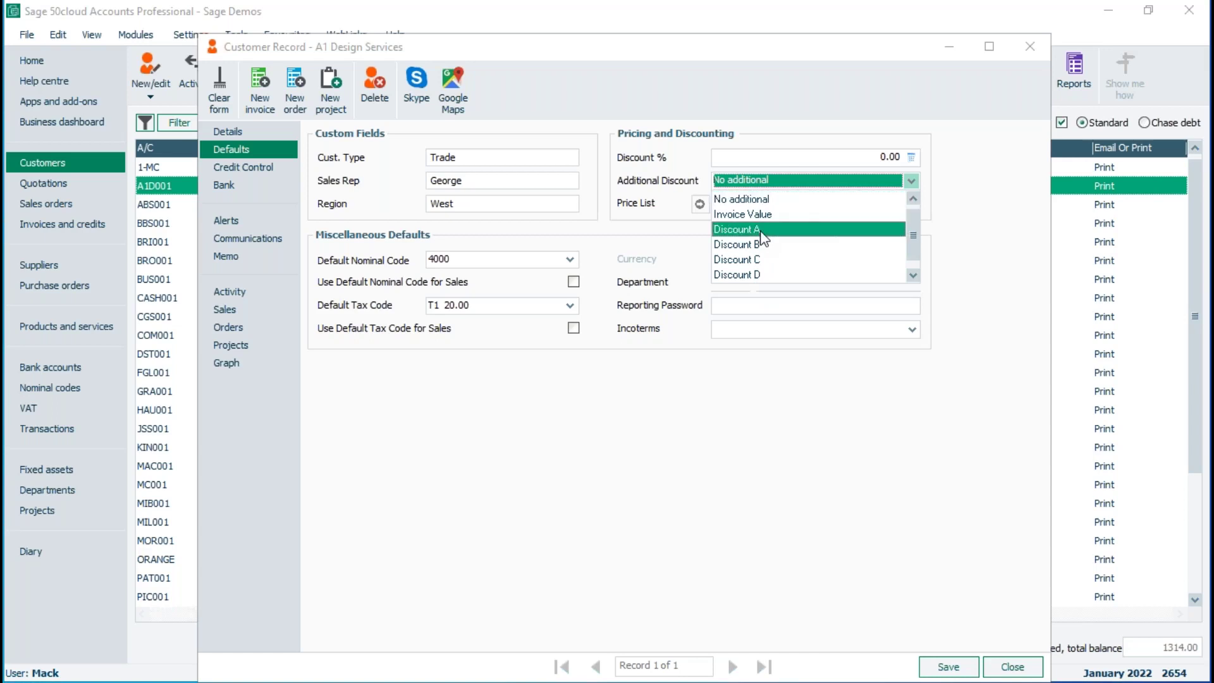
{"action": "left_click", "coordinate": [759, 230]}
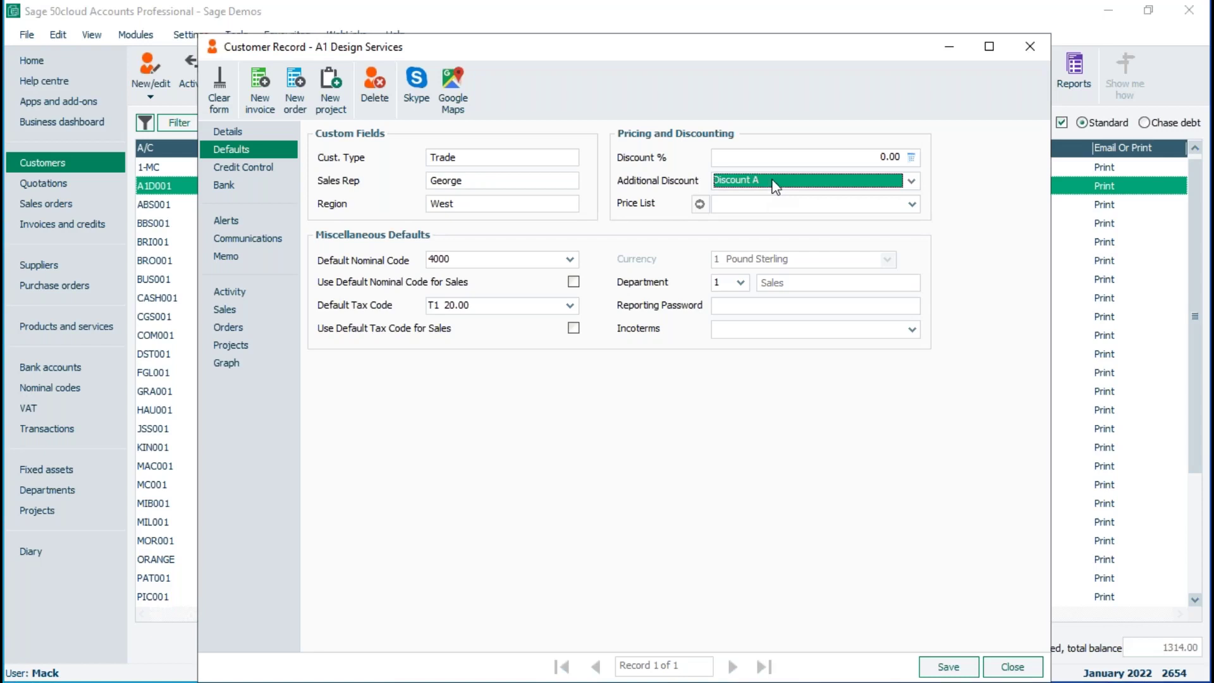
{"action": "left_click", "coordinate": [948, 669]}
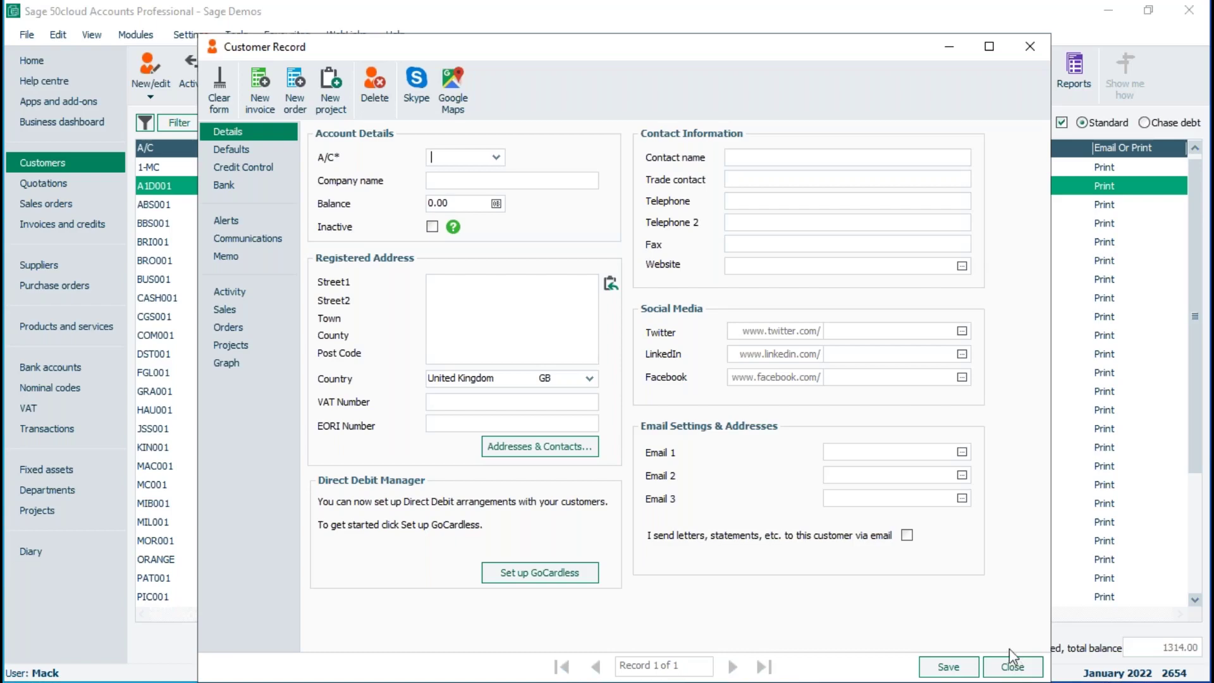
{"action": "left_click", "coordinate": [1013, 668]}
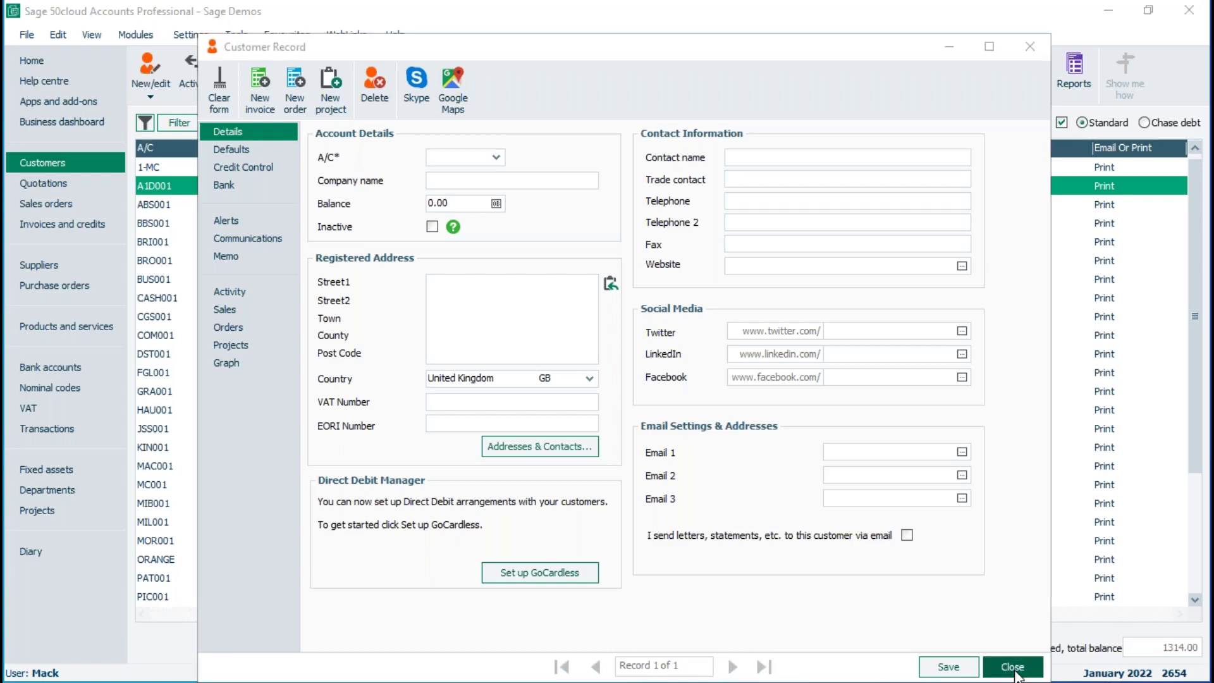
Step: Create a new product invoice for customer A1D001 with a 1-WIDGETS item line
{"action": "left_click", "coordinate": [66, 223]}
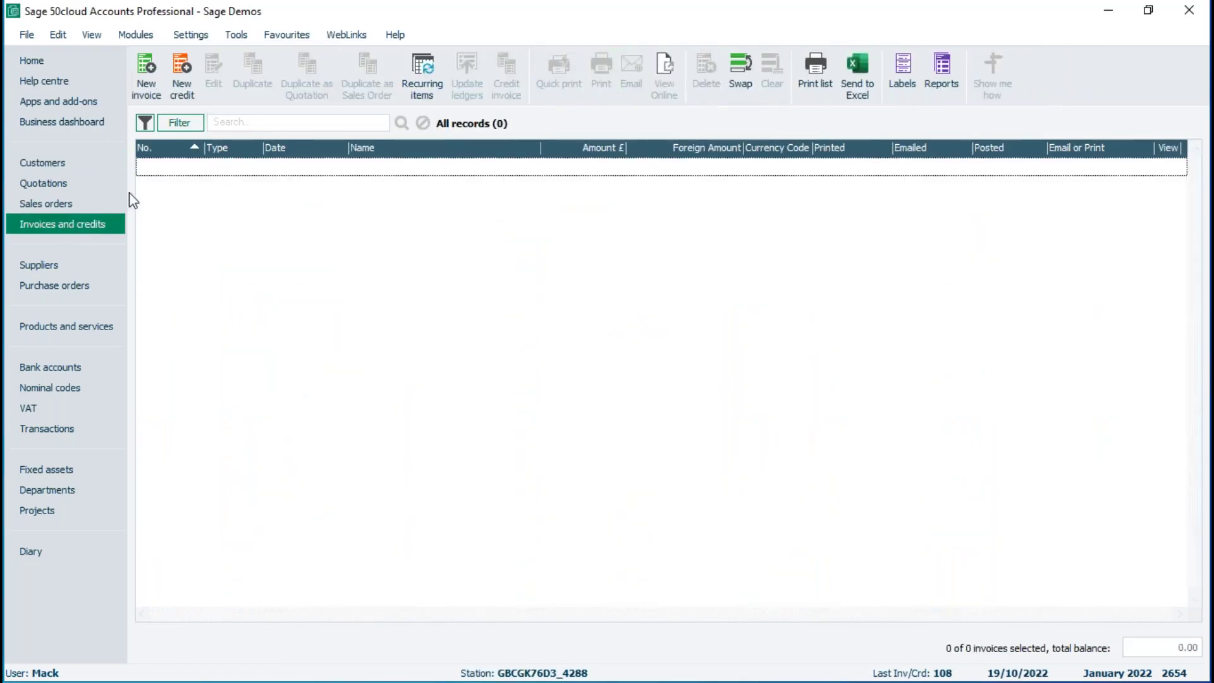
{"action": "left_click", "coordinate": [147, 76]}
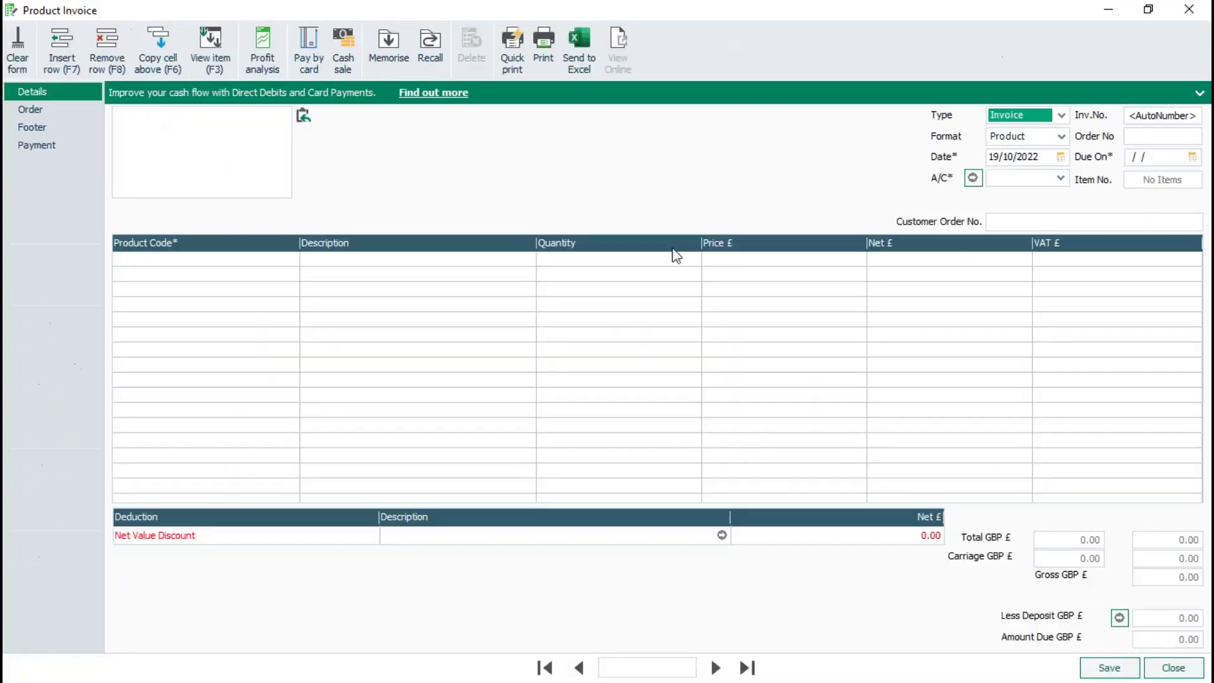
{"action": "left_click", "coordinate": [1060, 177]}
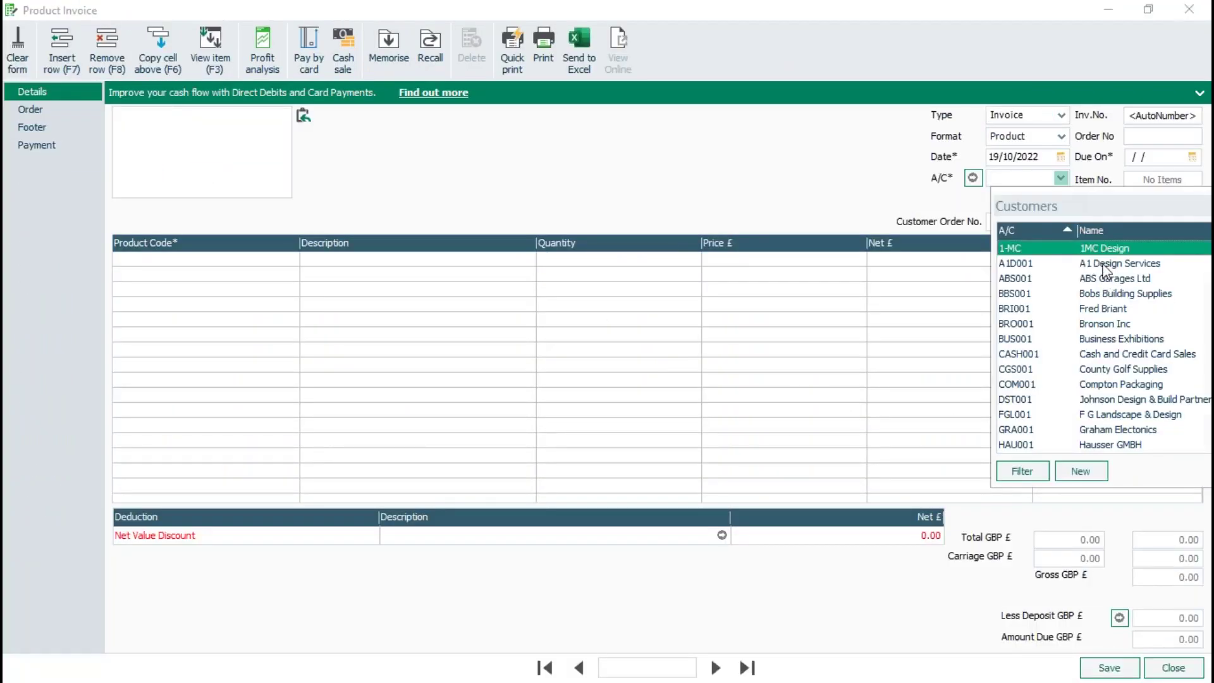
{"action": "left_click", "coordinate": [1105, 268]}
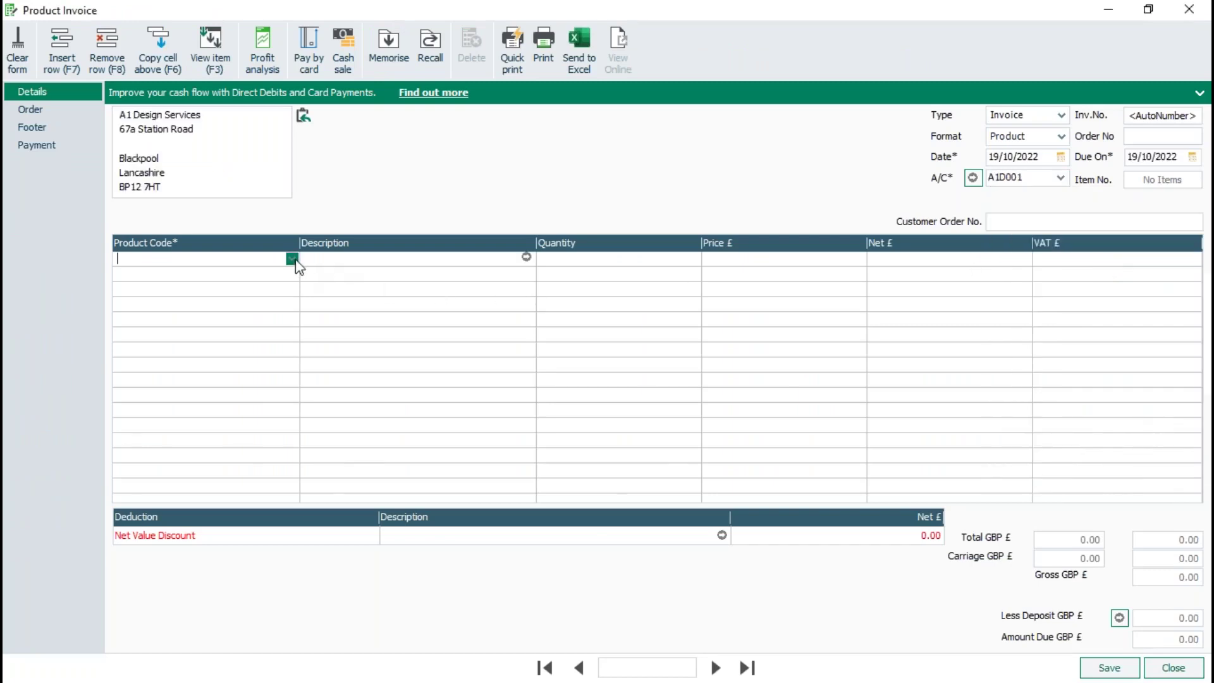
{"action": "left_click", "coordinate": [291, 258]}
{"action": "double_click", "coordinate": [181, 387]}
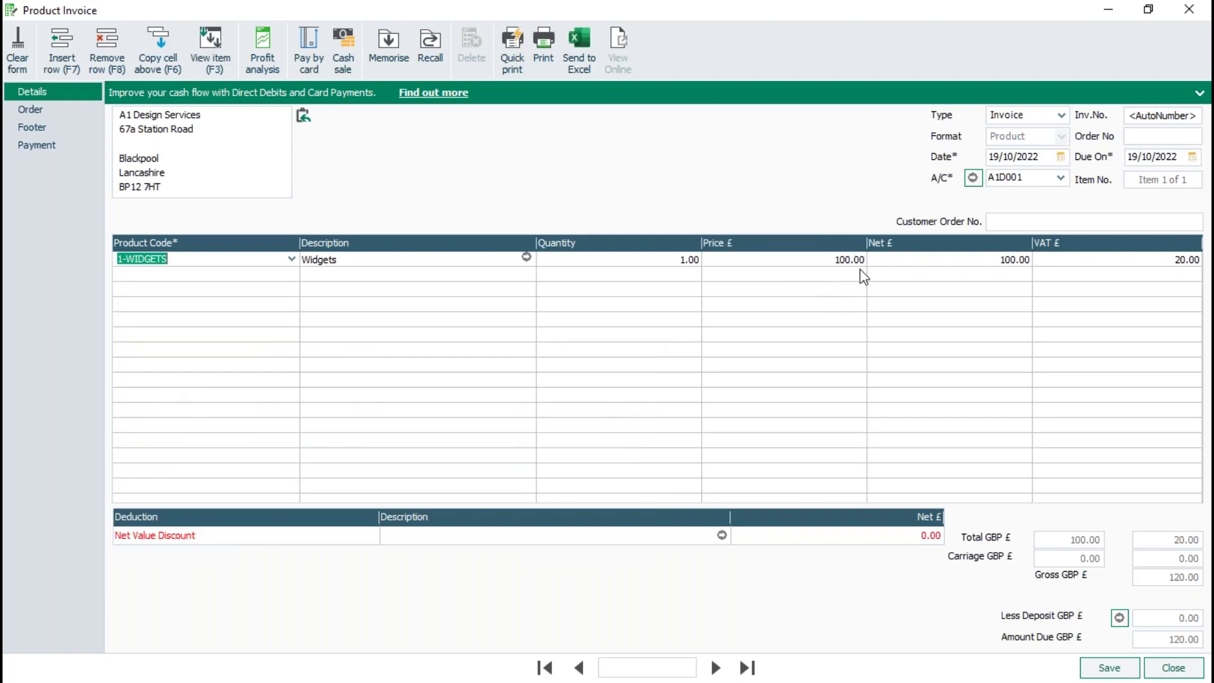
Step: Try a quantity of 4 in the Widgets item line's details to check the discount
{"action": "left_click", "coordinate": [526, 257]}
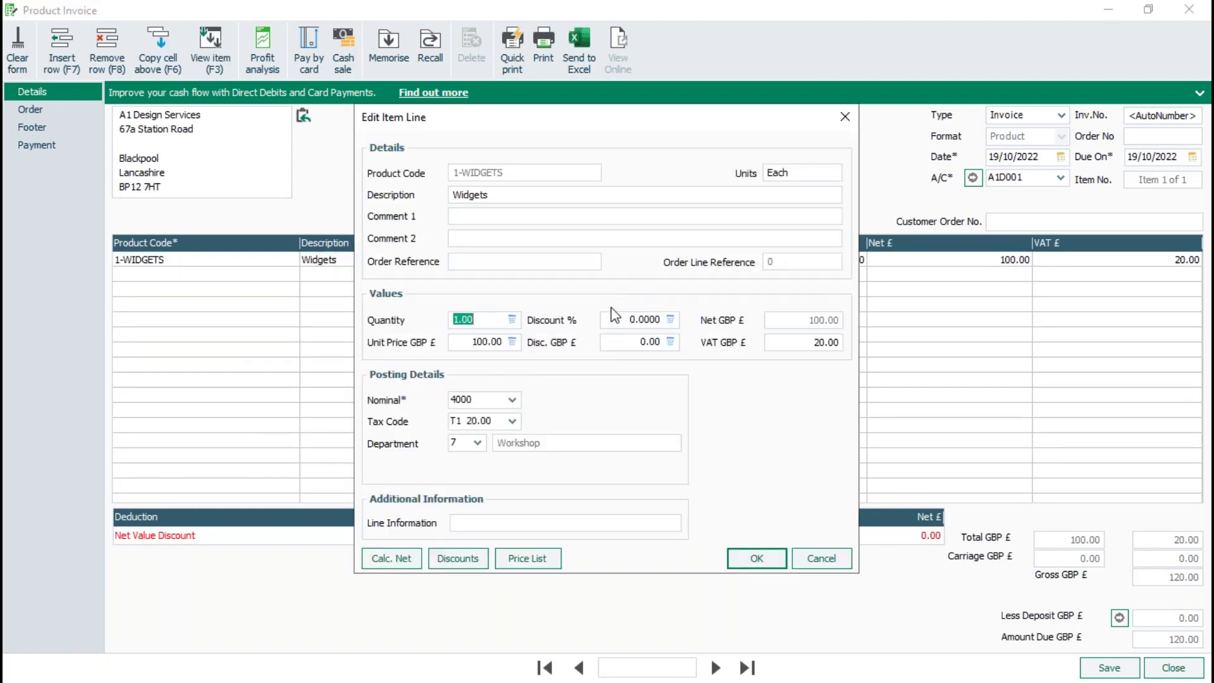
{"action": "left_click", "coordinate": [481, 320]}
{"action": "key", "text": "BackSpace"}
{"action": "key", "text": "BackSpace"}
{"action": "key", "text": "BackSpace"}
{"action": "key", "text": "BackSpace"}
{"action": "type", "text": "4"}
{"action": "key", "text": "Tab"}
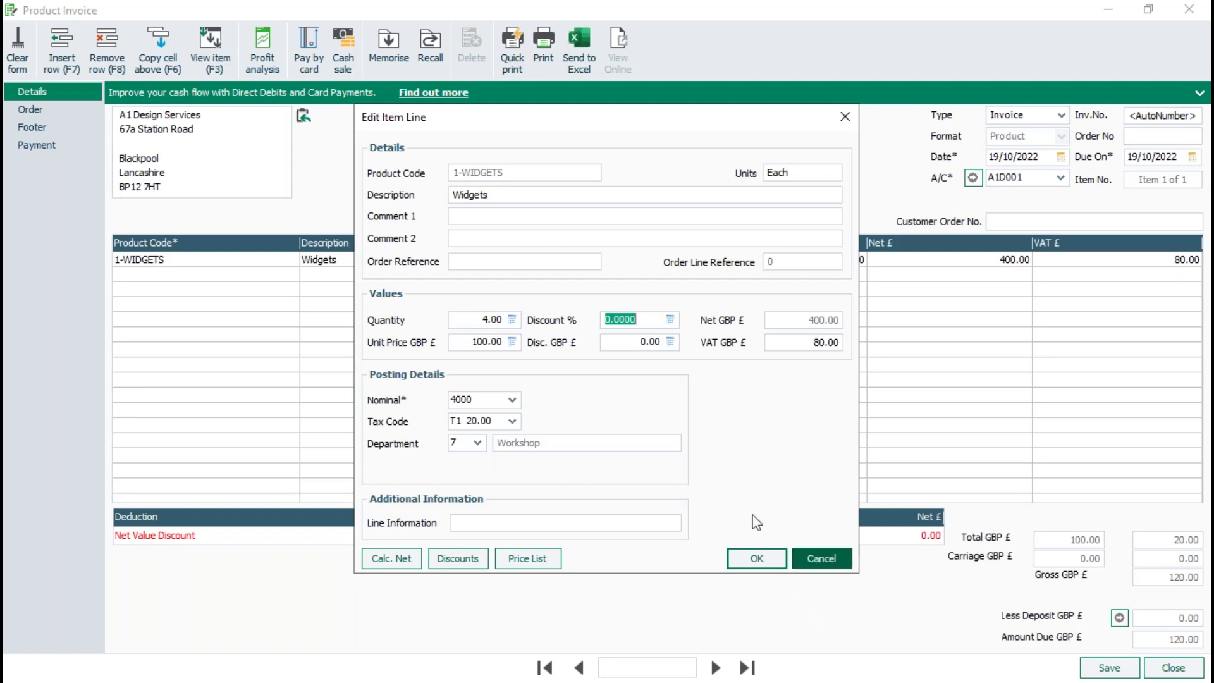
Step: Try a quantity of 5 in the Widgets item line's details to check the discount
{"action": "left_click", "coordinate": [496, 322]}
{"action": "left_click_drag", "start_coordinate": [496, 322], "coordinate": [447, 323]}
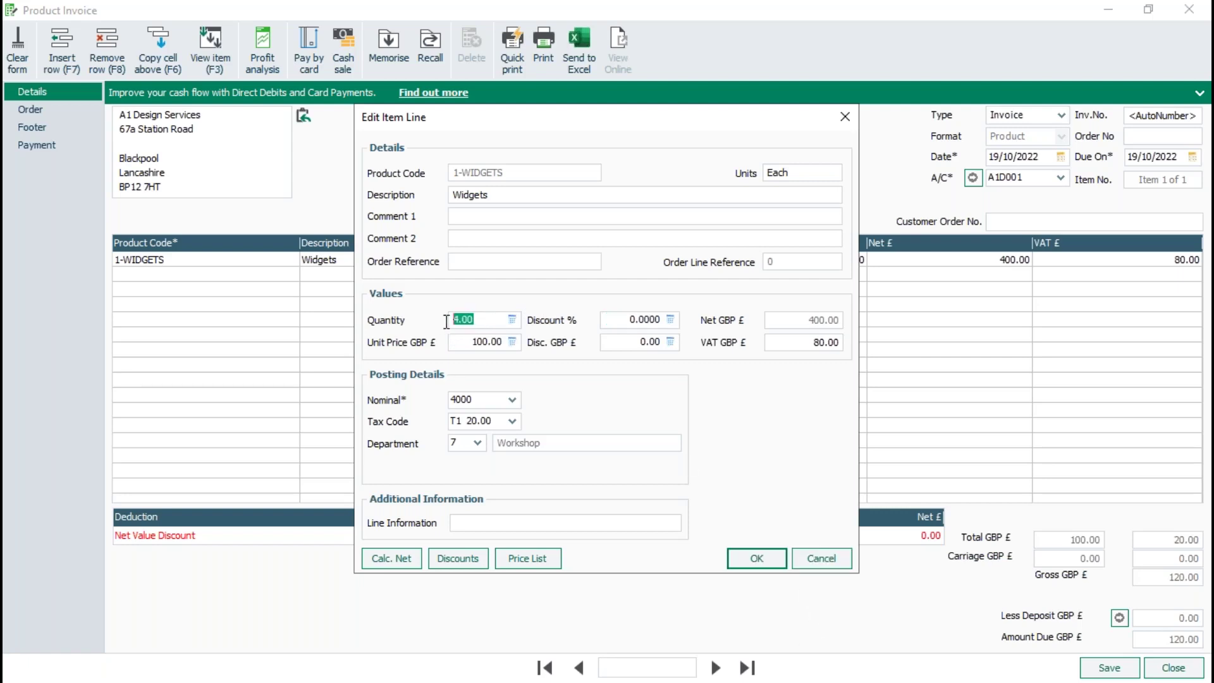
{"action": "type", "text": "5"}
{"action": "key", "text": "Tab"}
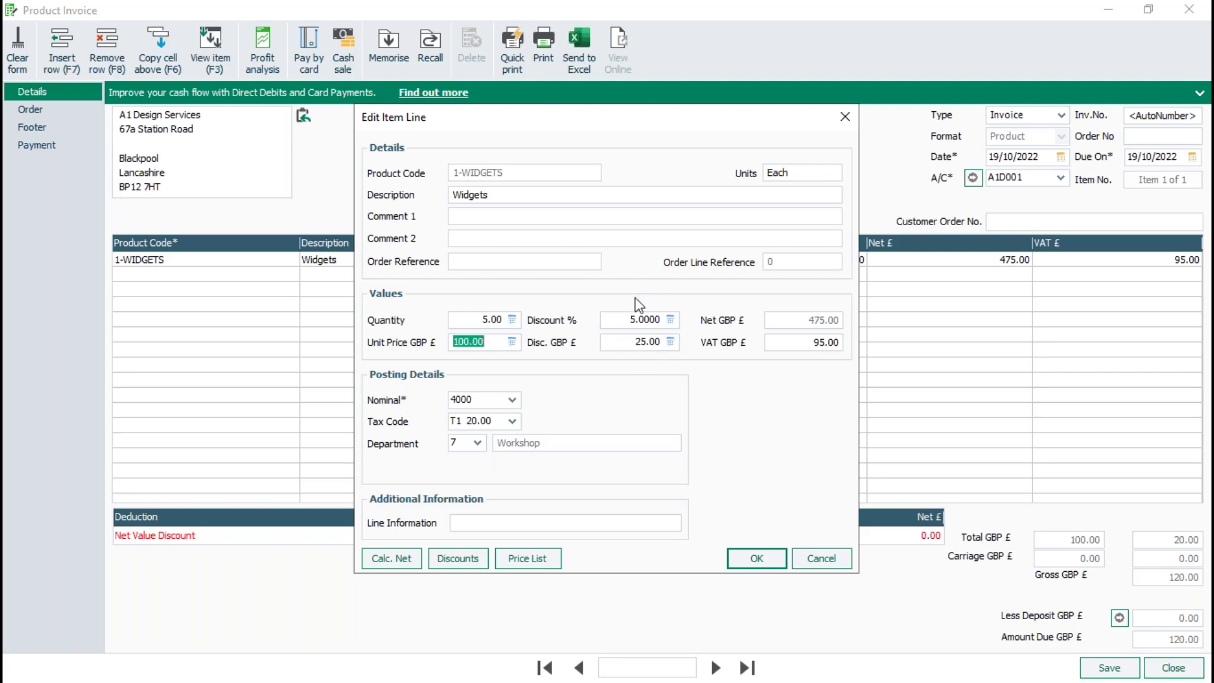
Step: Try a quantity of 10 in the Widgets item line's details, and cancel the line changes
{"action": "left_click", "coordinate": [500, 316]}
{"action": "left_click_drag", "start_coordinate": [499, 316], "coordinate": [451, 303]}
{"action": "type", "text": "10"}
{"action": "key", "text": "Tab"}
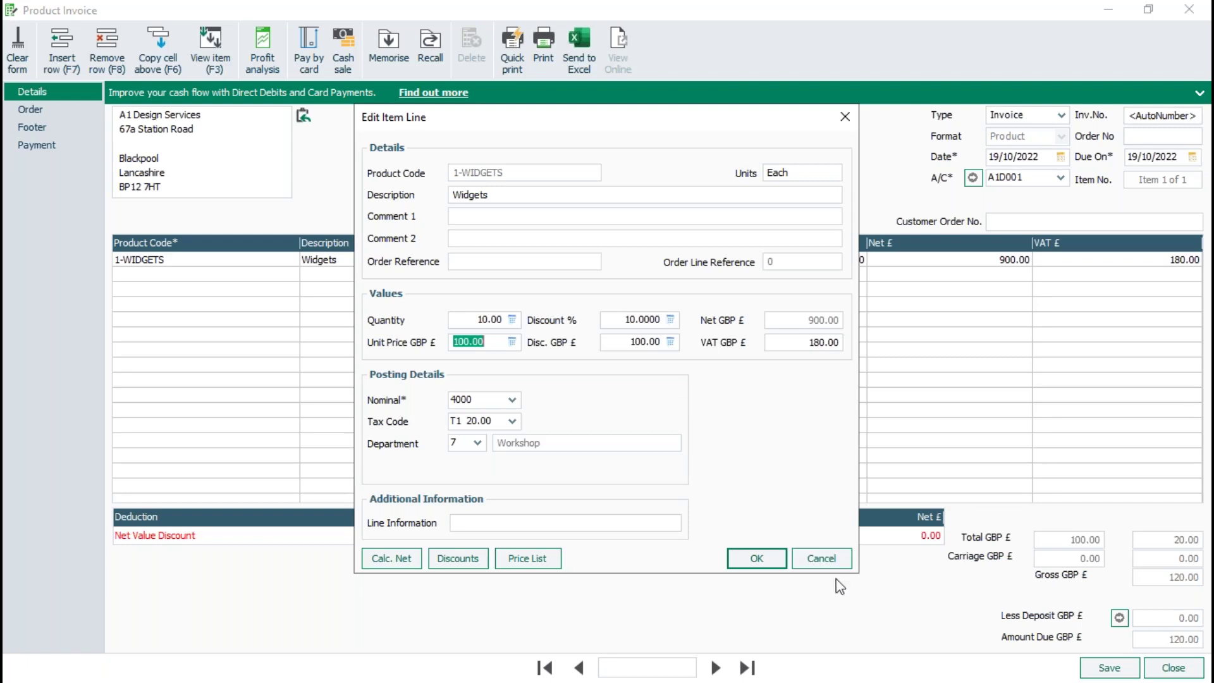
{"action": "left_click", "coordinate": [822, 560]}
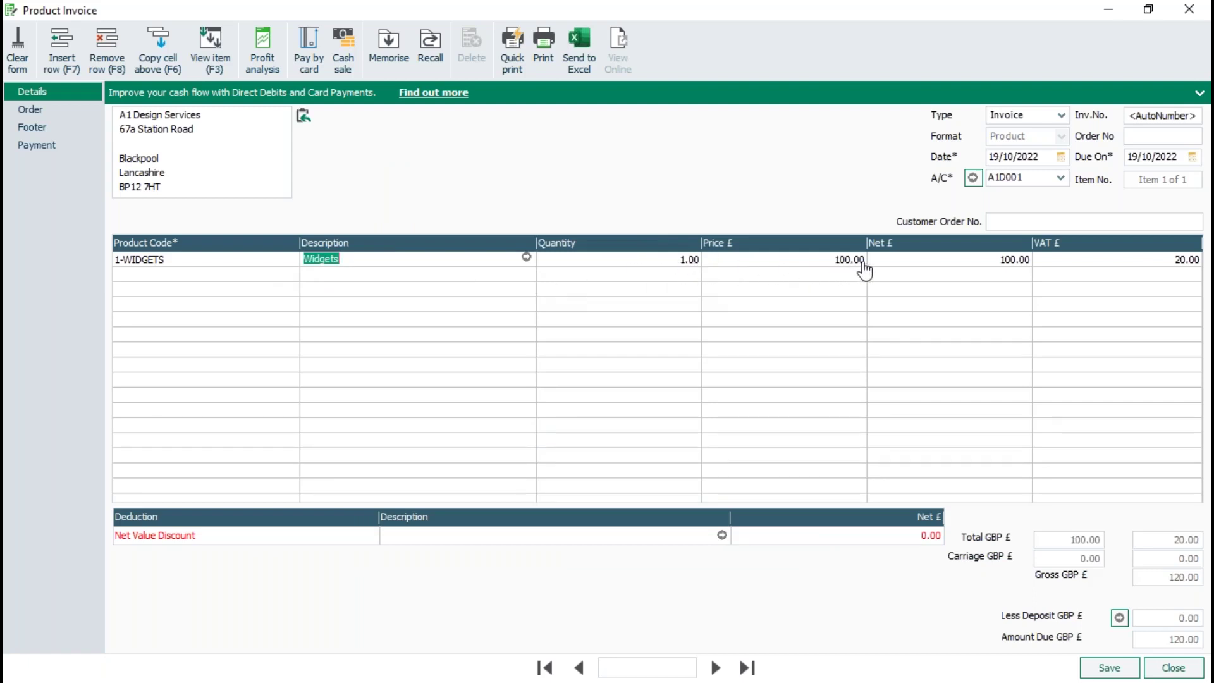
Step: Add a second 1-WIDGETS line to the invoice with a quantity of 4
{"action": "left_click", "coordinate": [232, 276]}
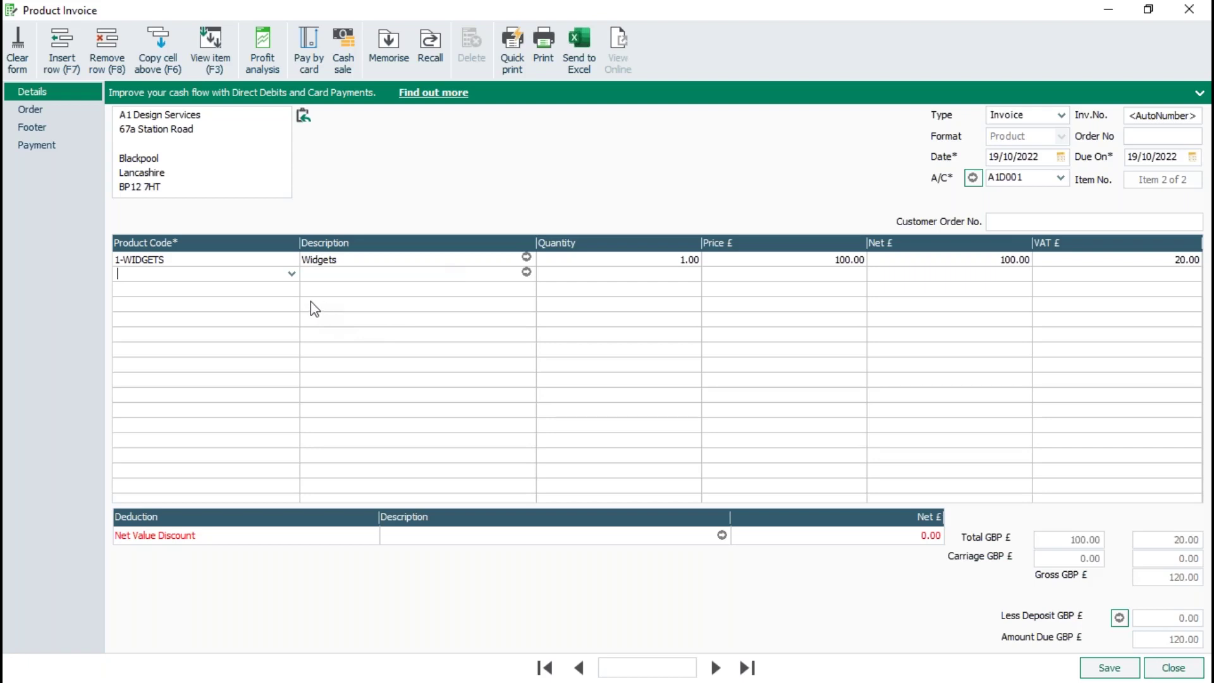
{"action": "left_click", "coordinate": [290, 277]}
{"action": "left_click", "coordinate": [252, 405]}
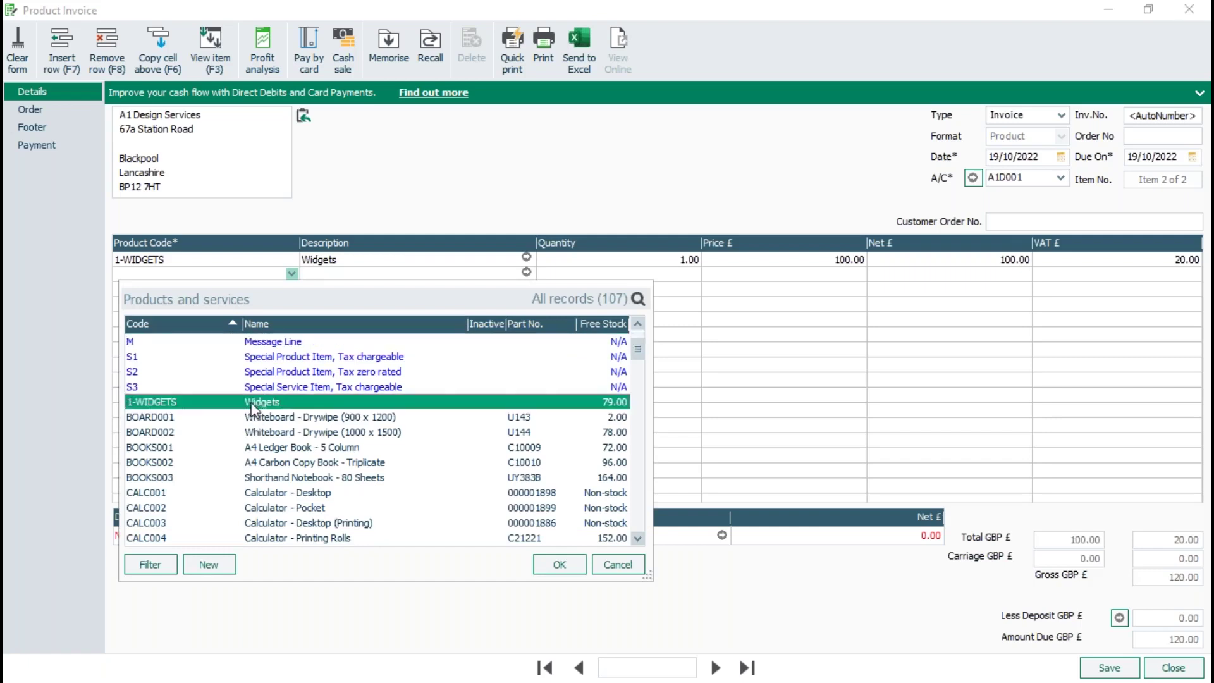
{"action": "left_click", "coordinate": [252, 405]}
{"action": "left_click", "coordinate": [670, 276]}
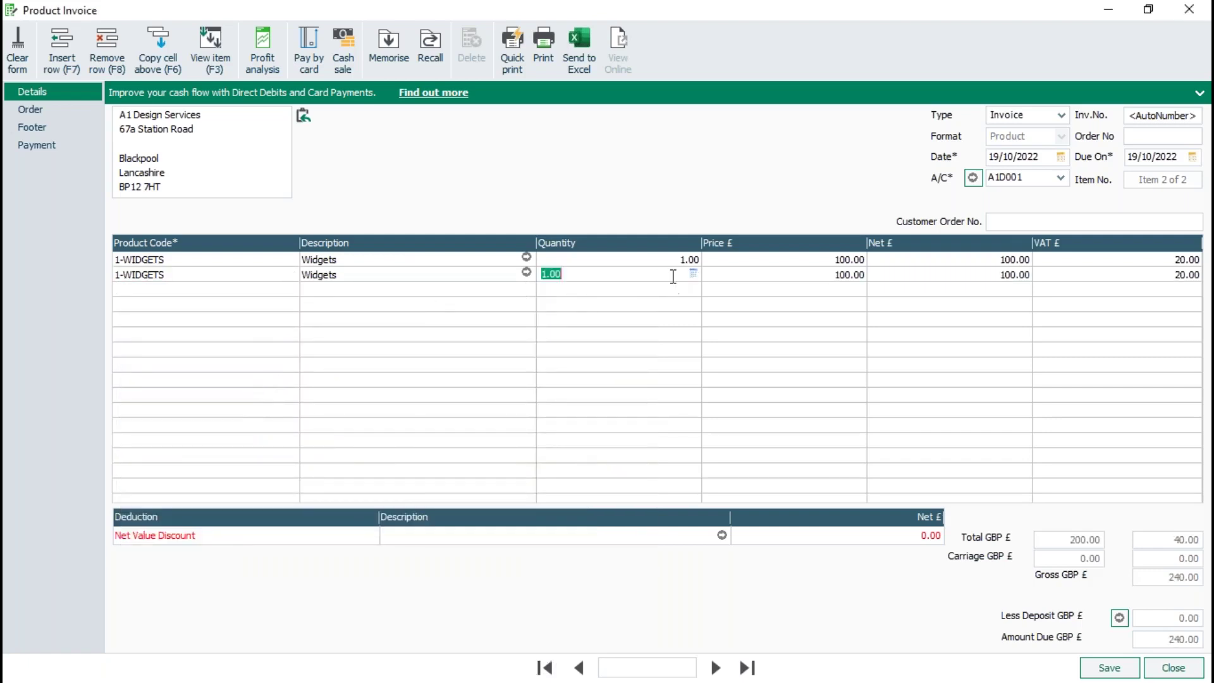
{"action": "type", "text": "4.00"}
{"action": "key", "text": "Tab"}
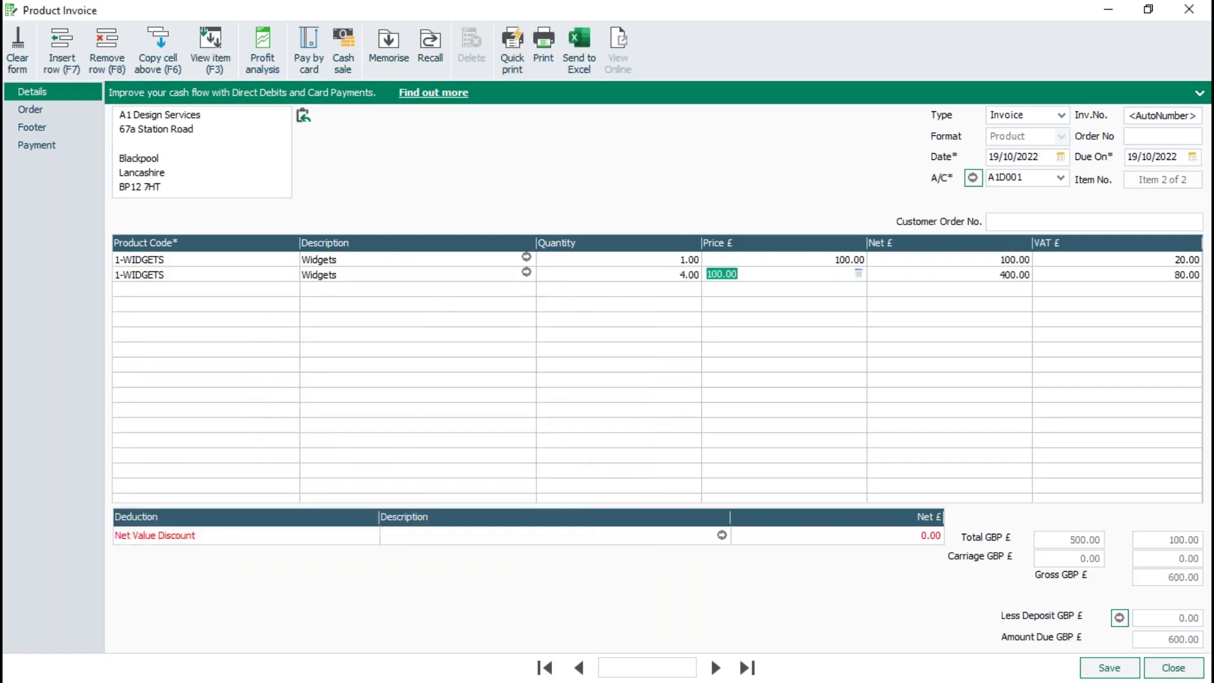
{"action": "key", "text": "Tab"}
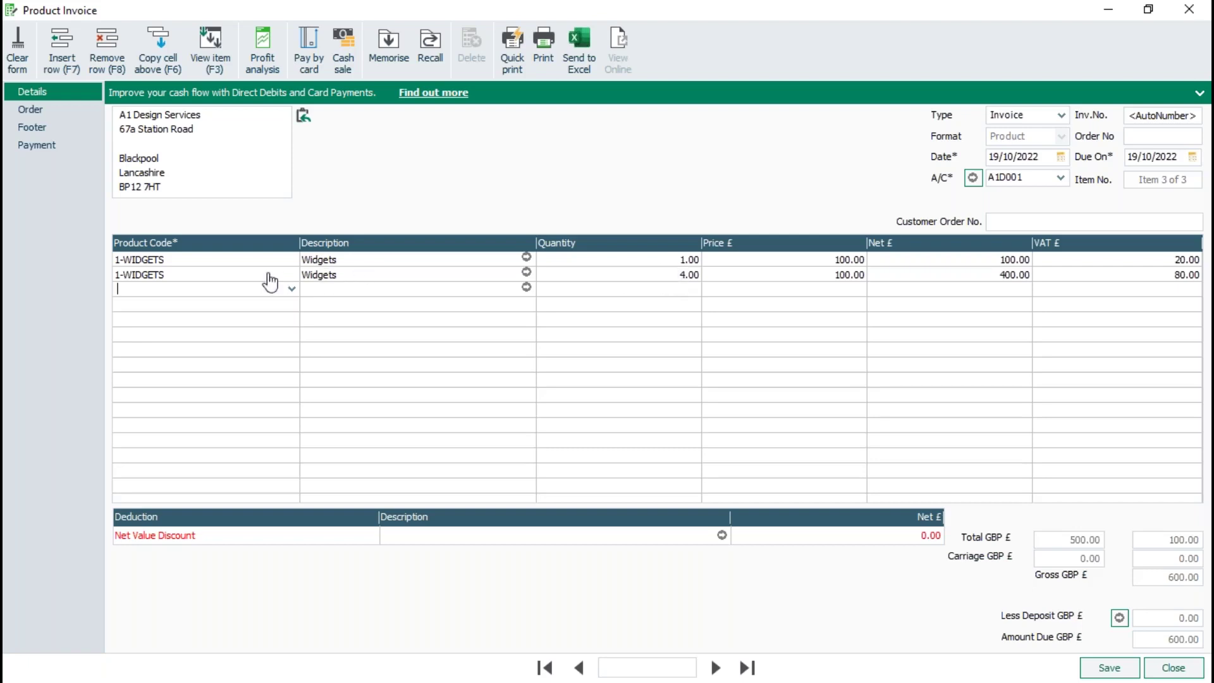
Step: Remove the second Widgets line from the invoice and set the remaining line's quantity to 5
{"action": "left_click", "coordinate": [242, 275]}
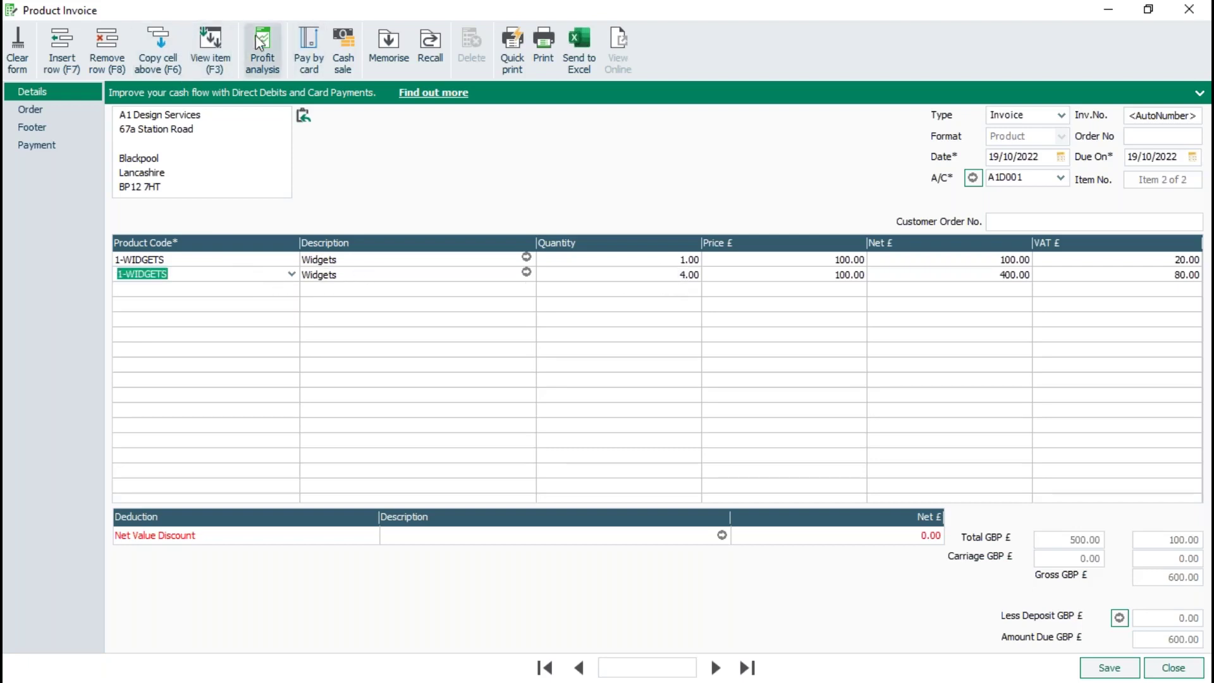
{"action": "left_click", "coordinate": [118, 44]}
{"action": "left_click", "coordinate": [665, 260]}
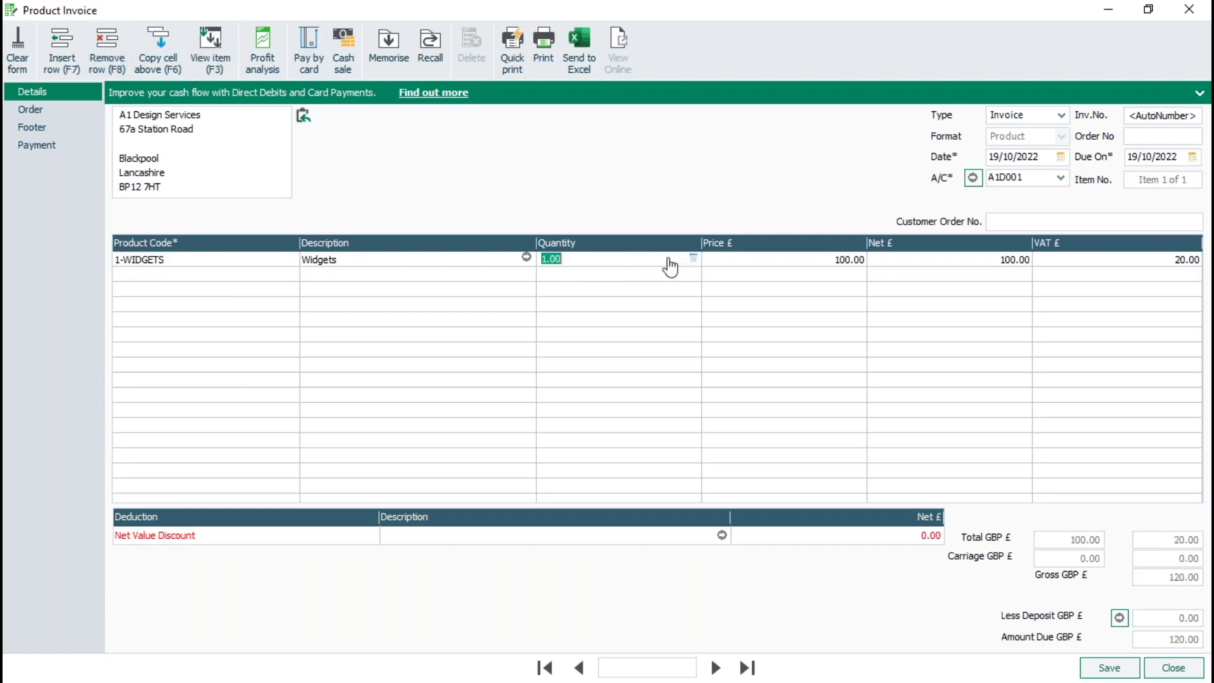
{"action": "type", "text": "5"}
{"action": "key", "text": "Tab"}
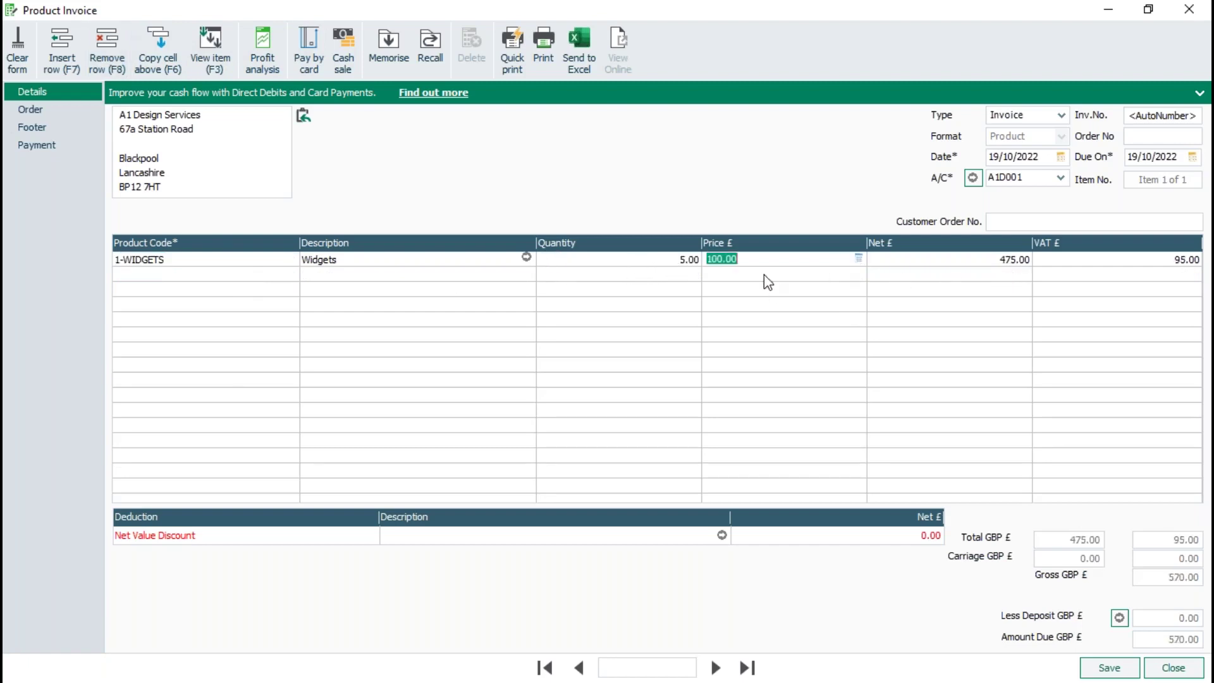
Step: Examine the discount values in the Widgets item line's details, and close the invoice without saving it
{"action": "left_click", "coordinate": [527, 259]}
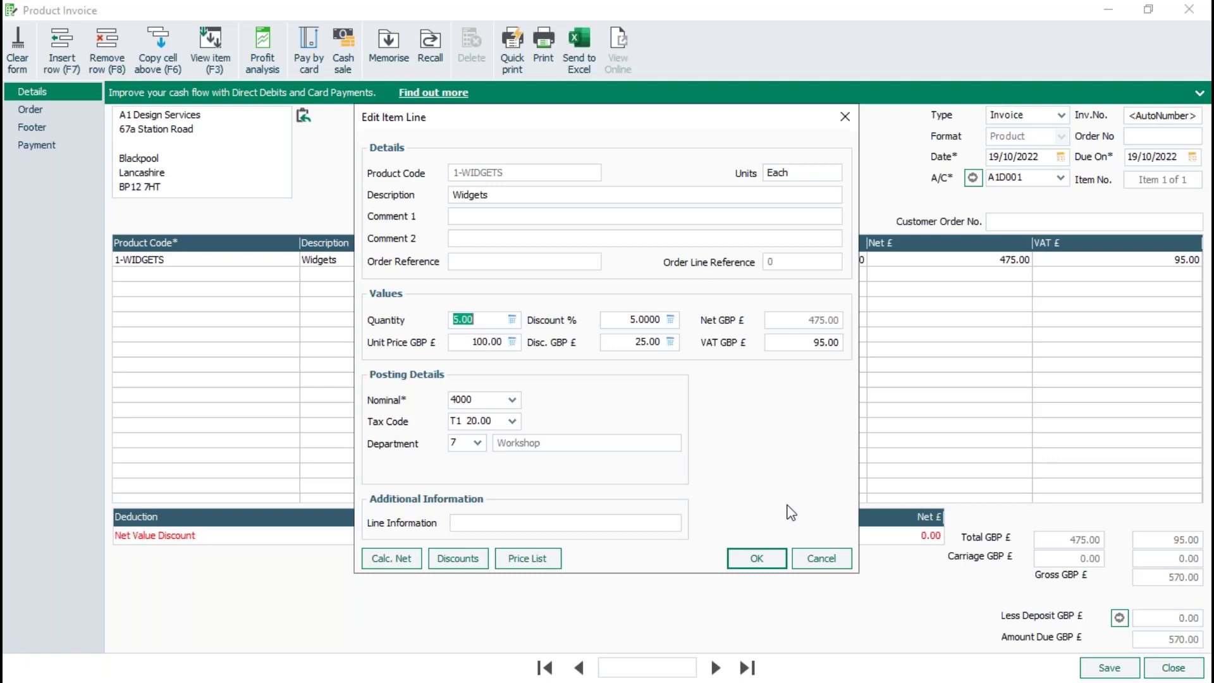
{"action": "left_click", "coordinate": [819, 558]}
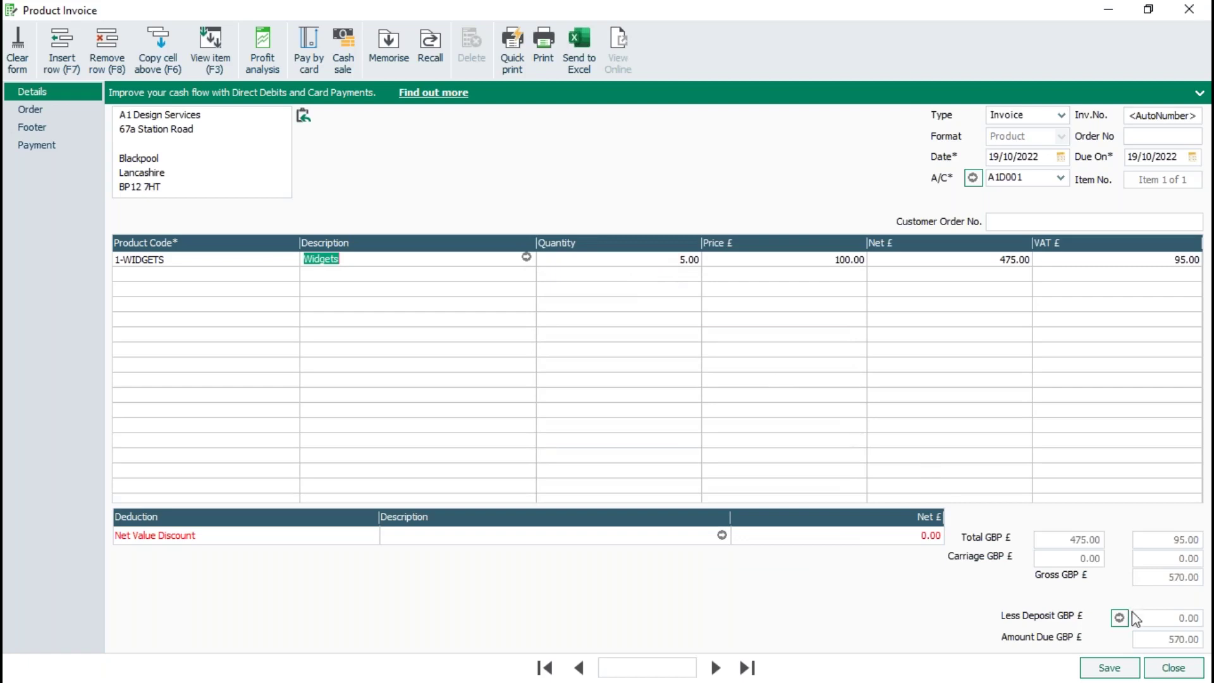
{"action": "left_click", "coordinate": [1171, 670]}
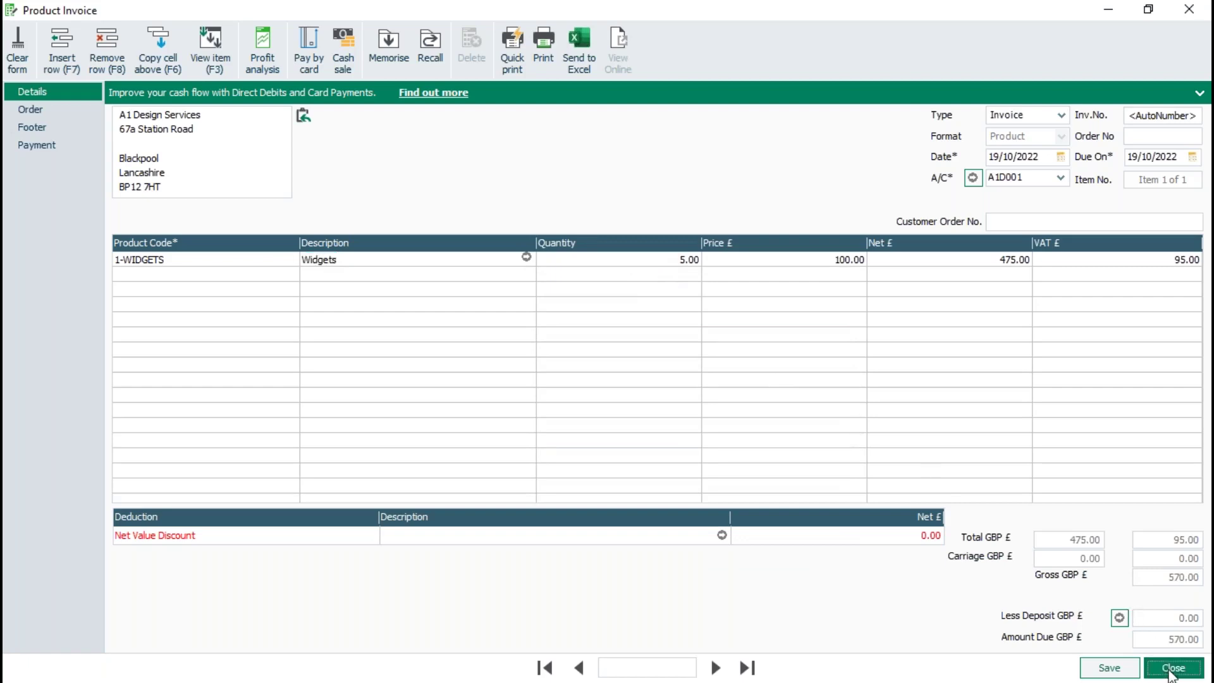
{"action": "left_click", "coordinate": [619, 389]}
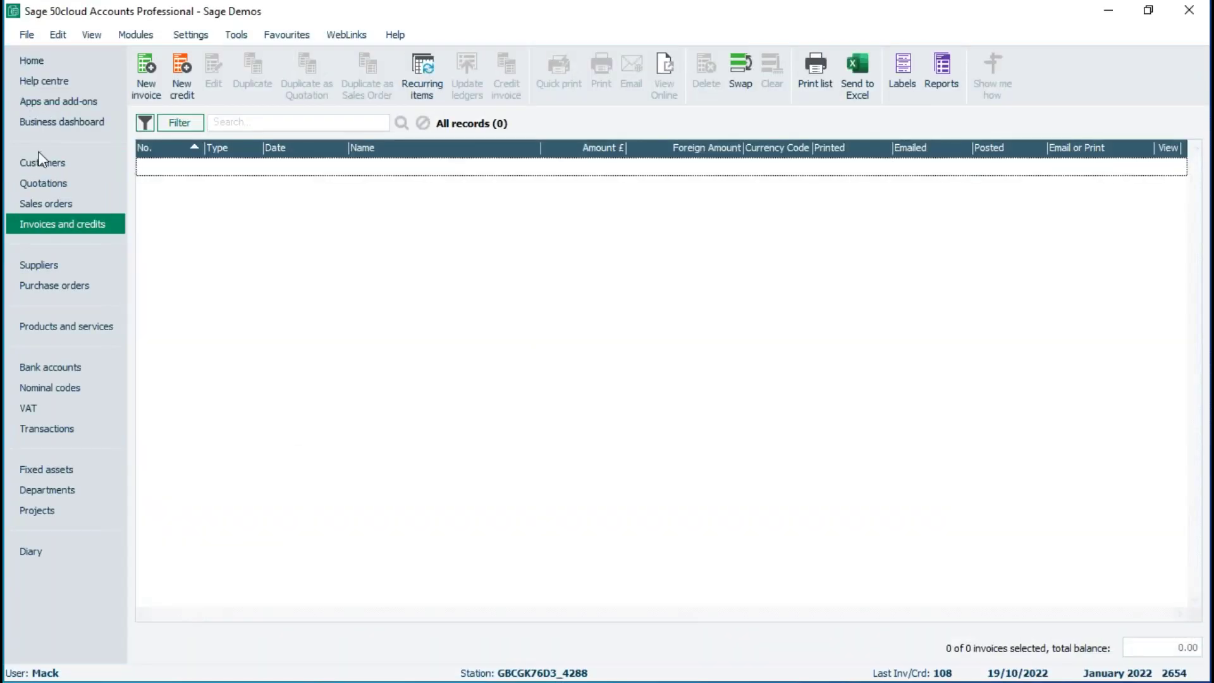
Step: Set the additional discount of customer A1 Design Services to No additional, save the record and close it
{"action": "left_click", "coordinate": [41, 162]}
{"action": "double_click", "coordinate": [225, 188]}
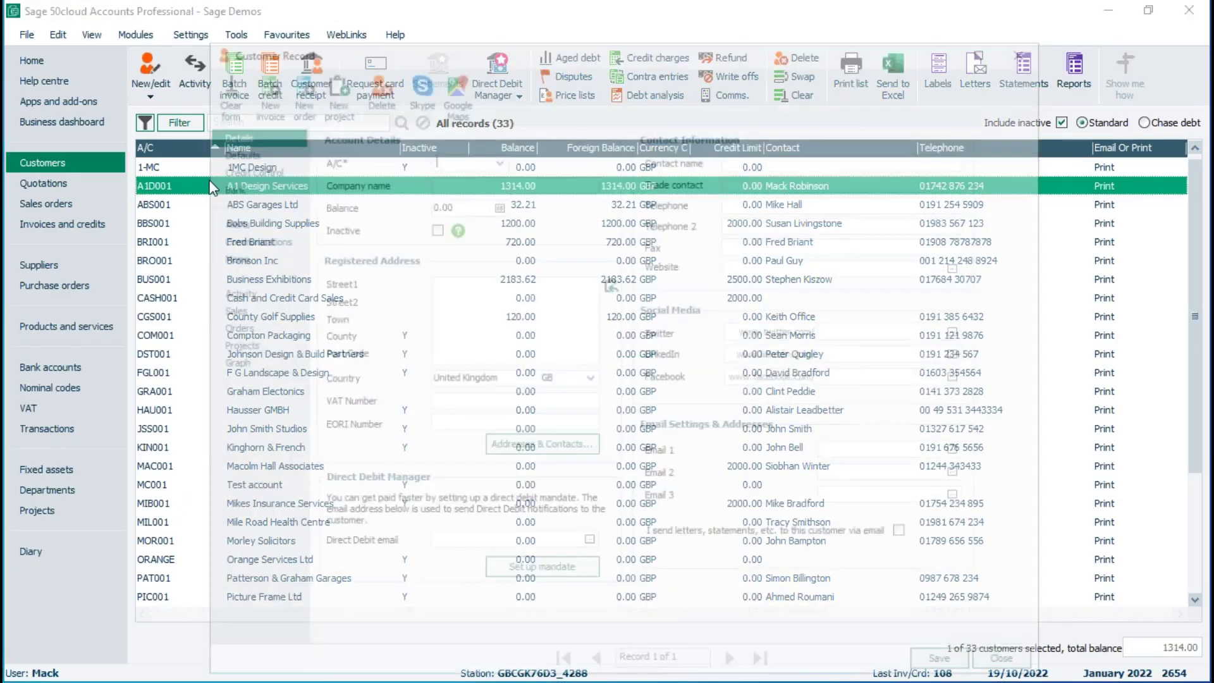
{"action": "left_click", "coordinate": [767, 186]}
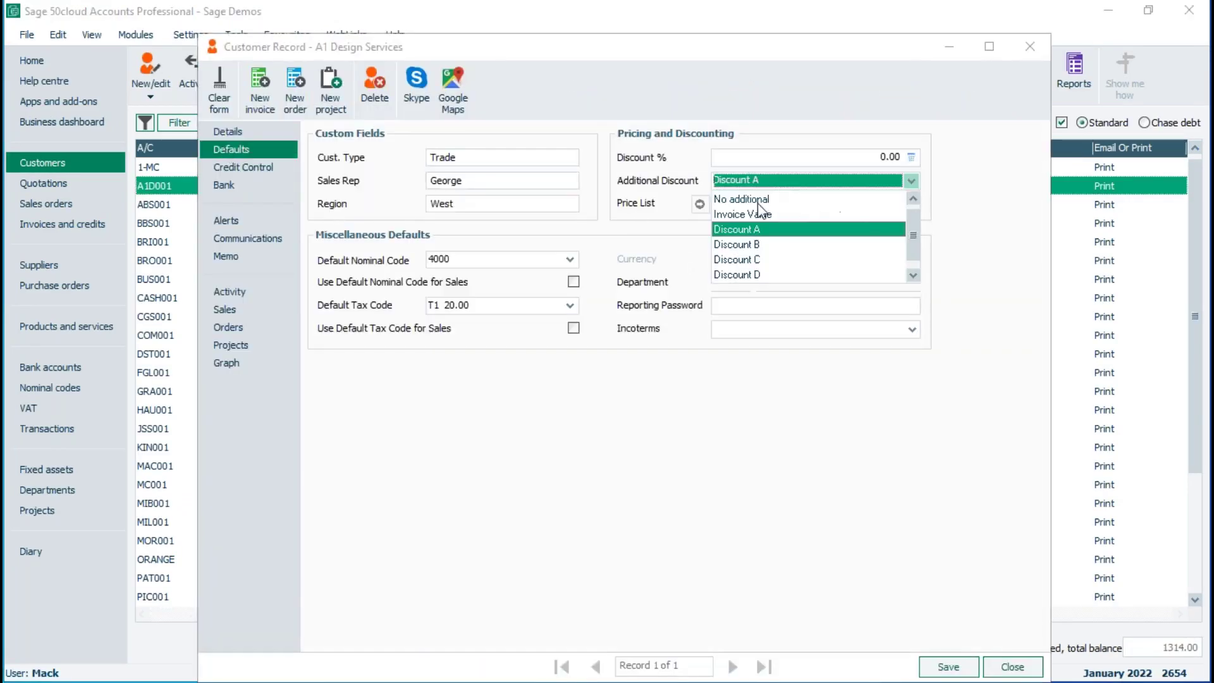
{"action": "left_click", "coordinate": [754, 200]}
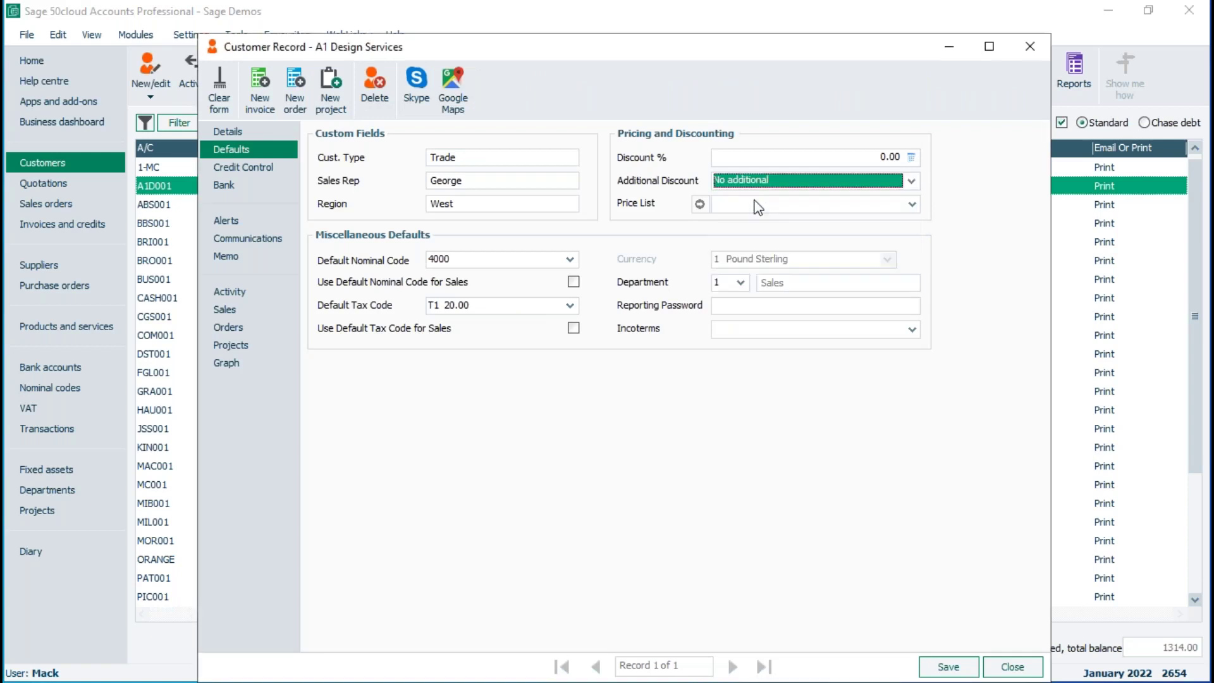
{"action": "left_click", "coordinate": [948, 666]}
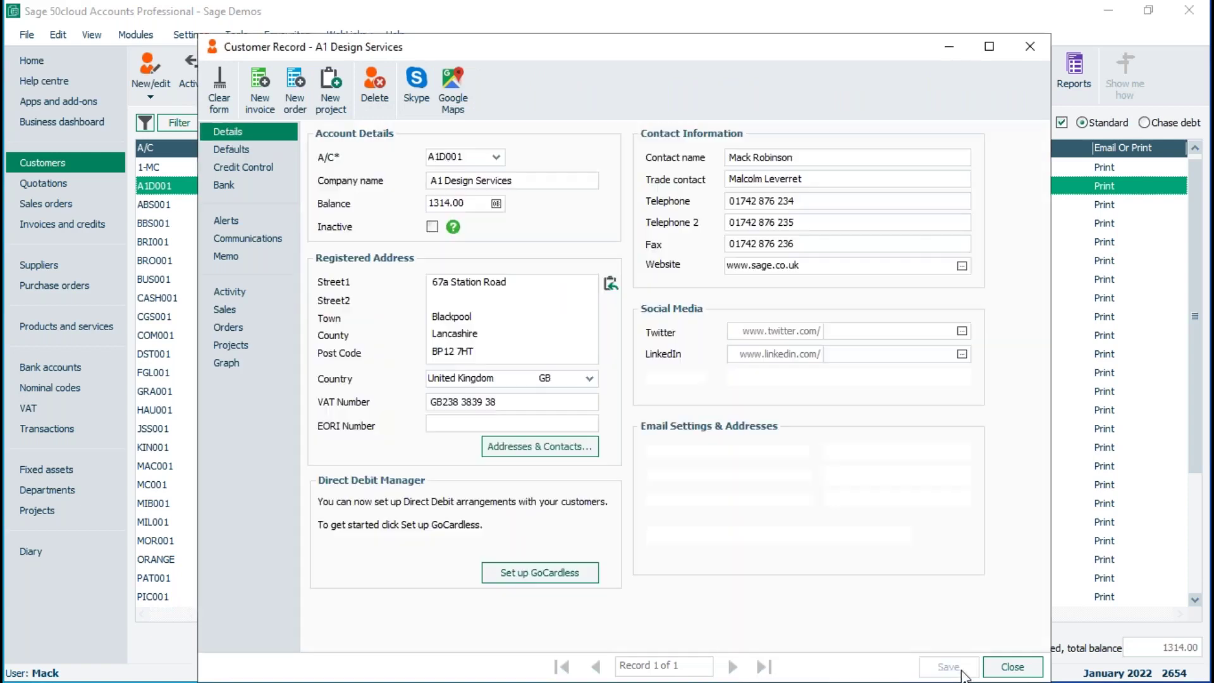
{"action": "left_click", "coordinate": [1012, 668]}
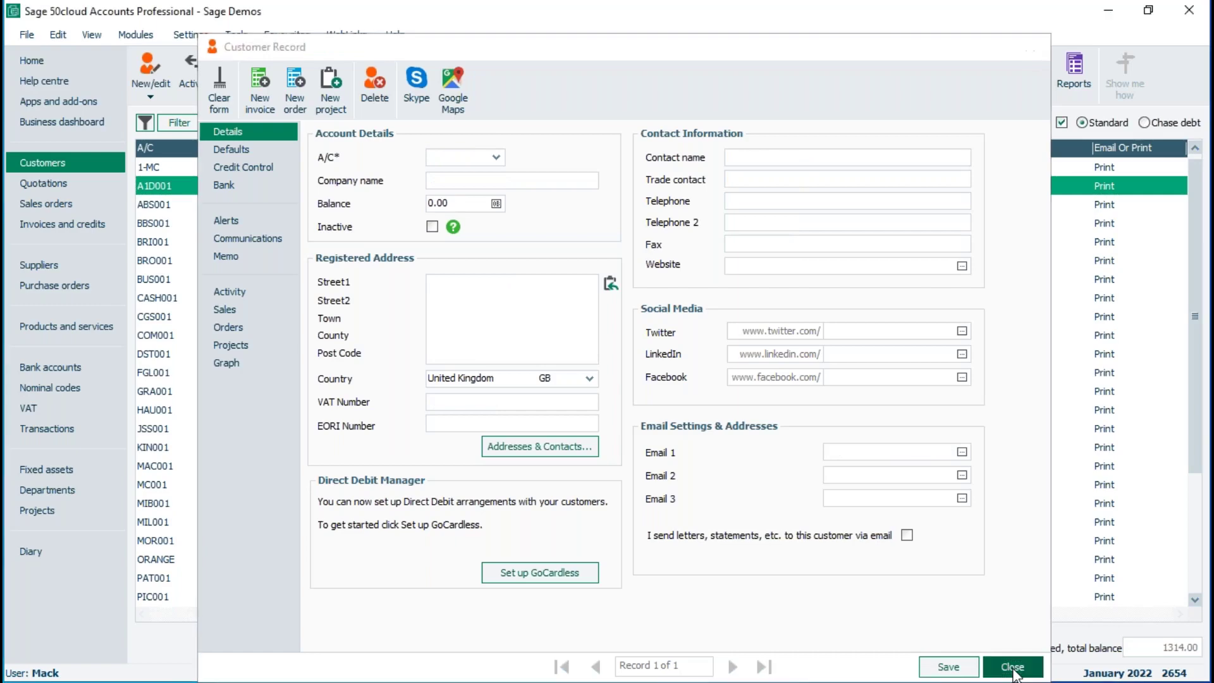
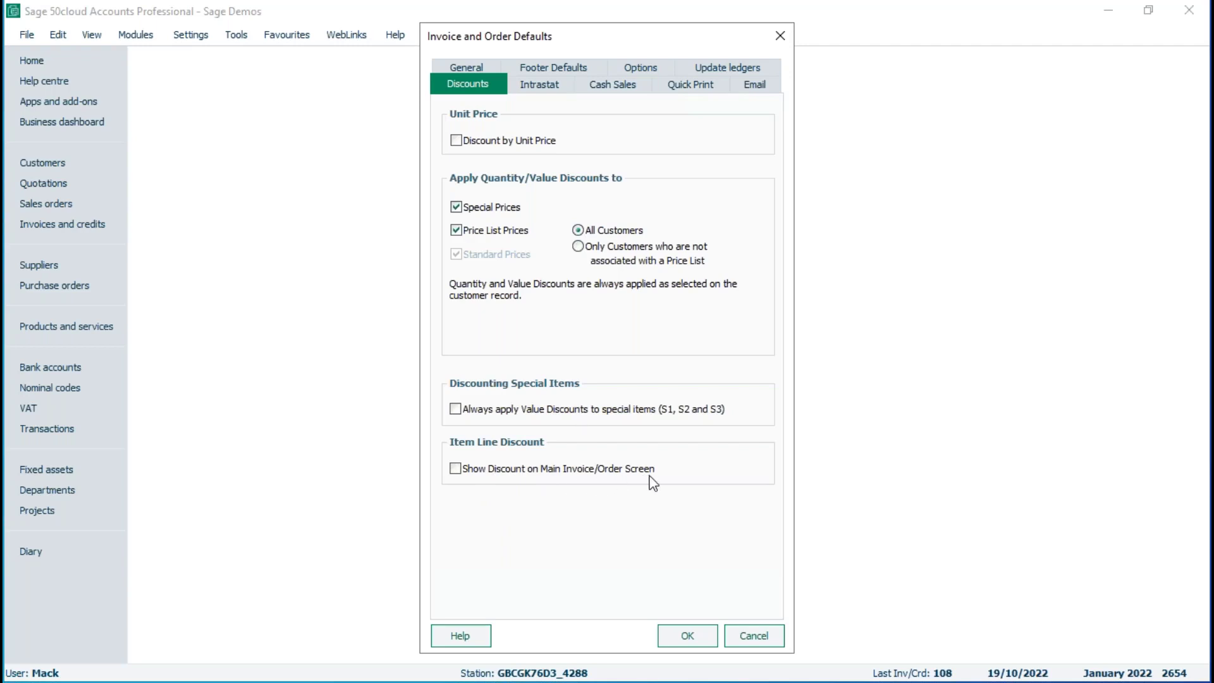
Step: Leave the invoice defaults without changes and start a product invoice for A1 Design Services with a 1-WIDGETS line
{"action": "left_click", "coordinate": [767, 639]}
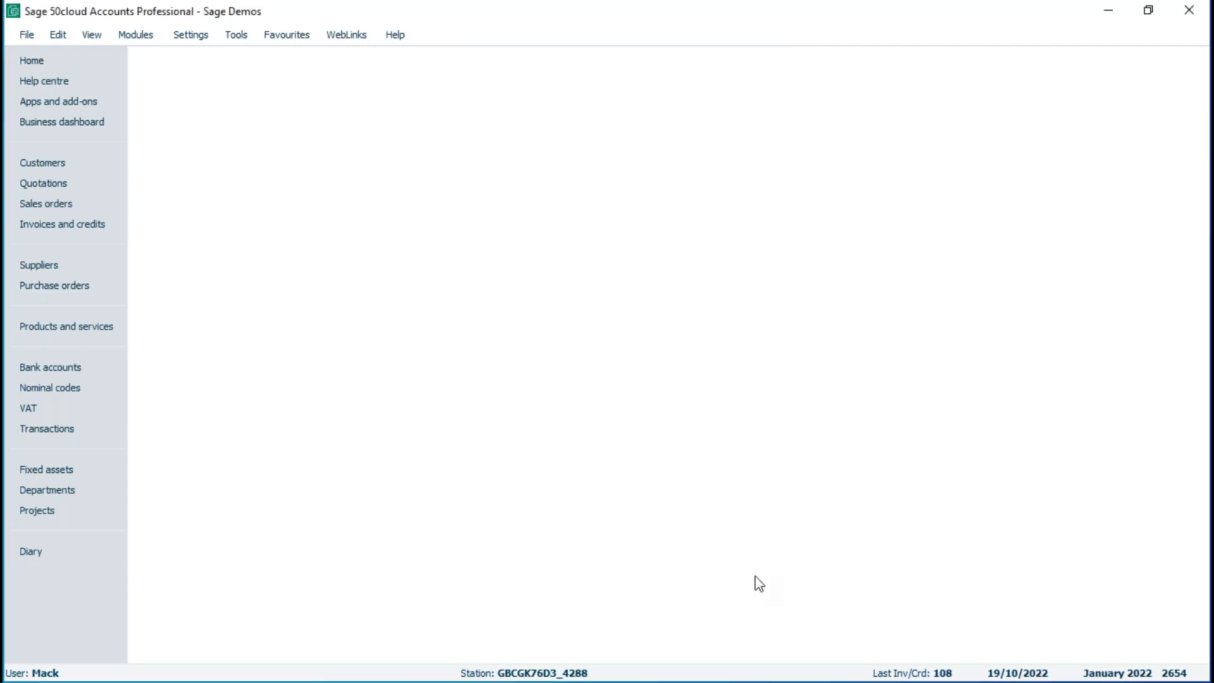
{"action": "left_click", "coordinate": [48, 227]}
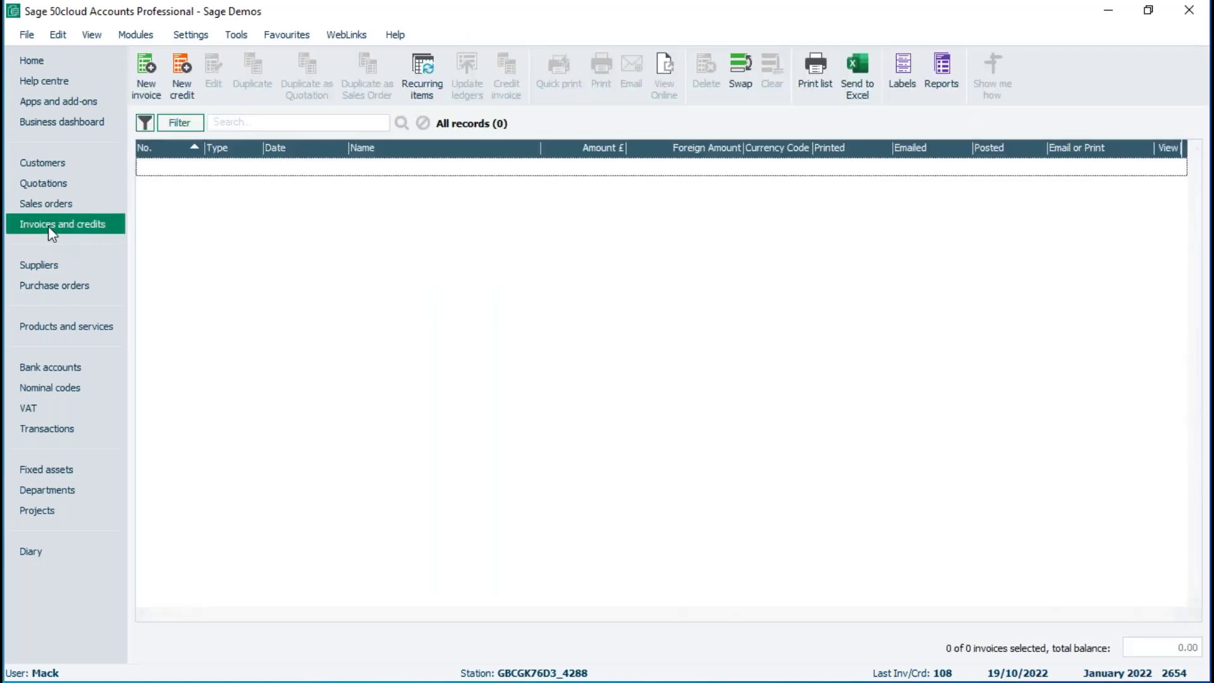
{"action": "left_click", "coordinate": [148, 77]}
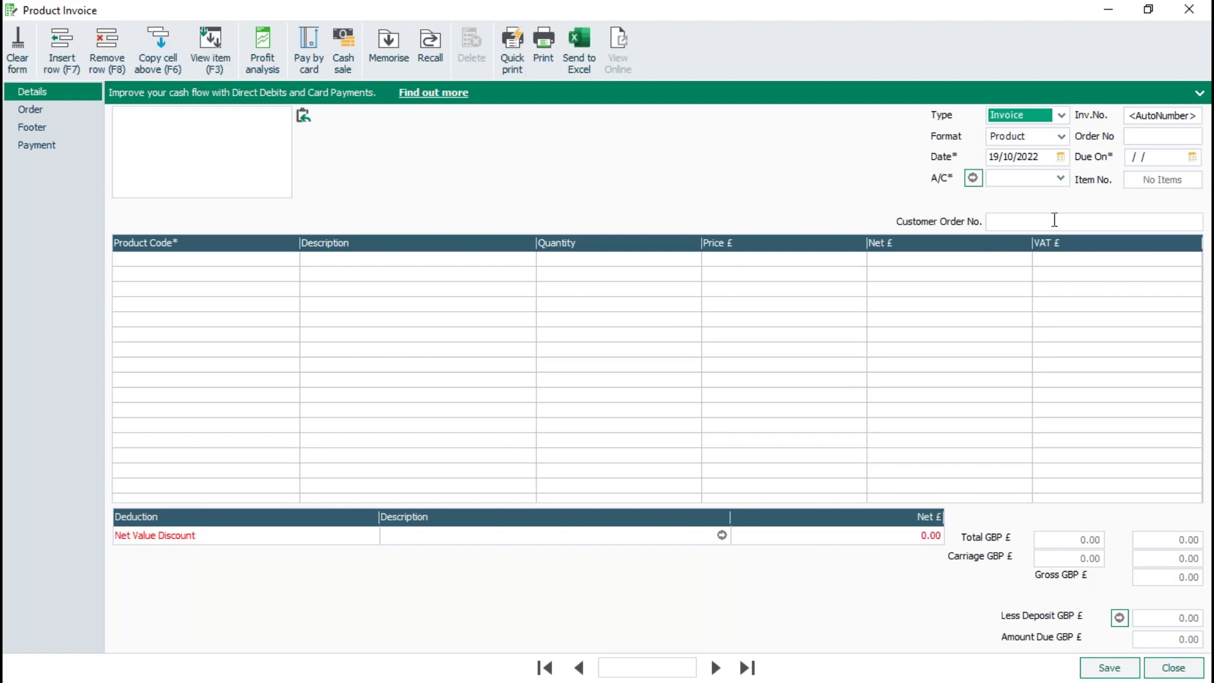
{"action": "left_click", "coordinate": [1061, 178]}
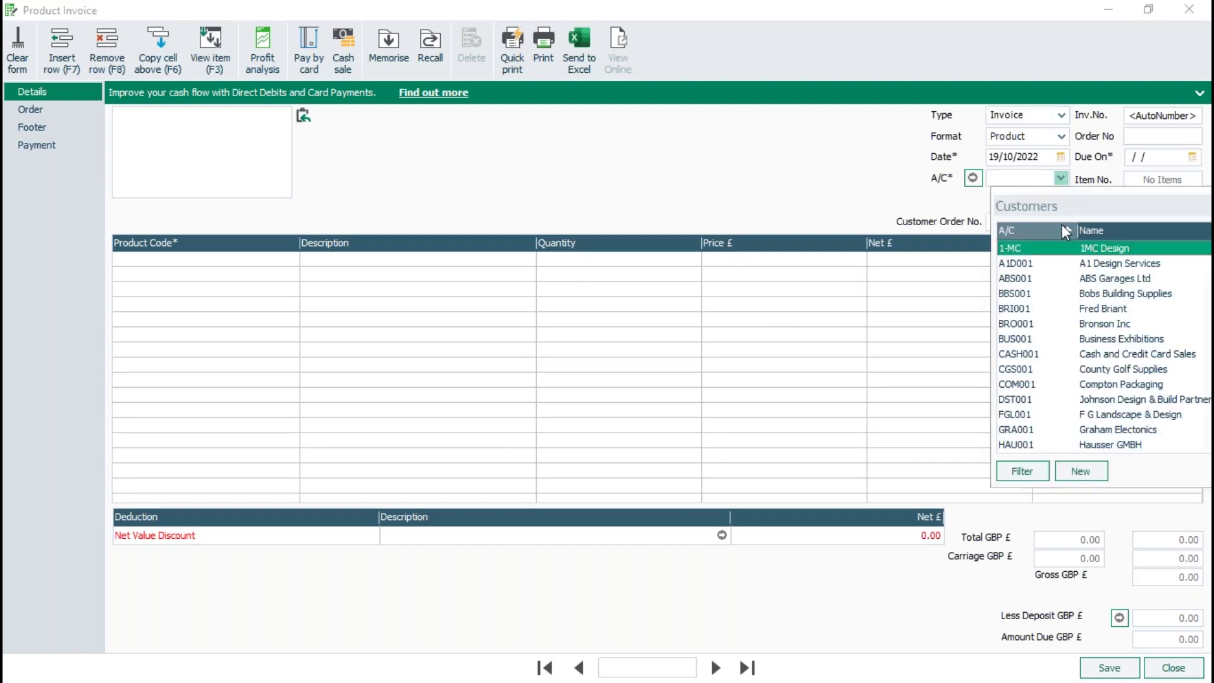
{"action": "left_click", "coordinate": [1091, 261]}
{"action": "left_click", "coordinate": [293, 260]}
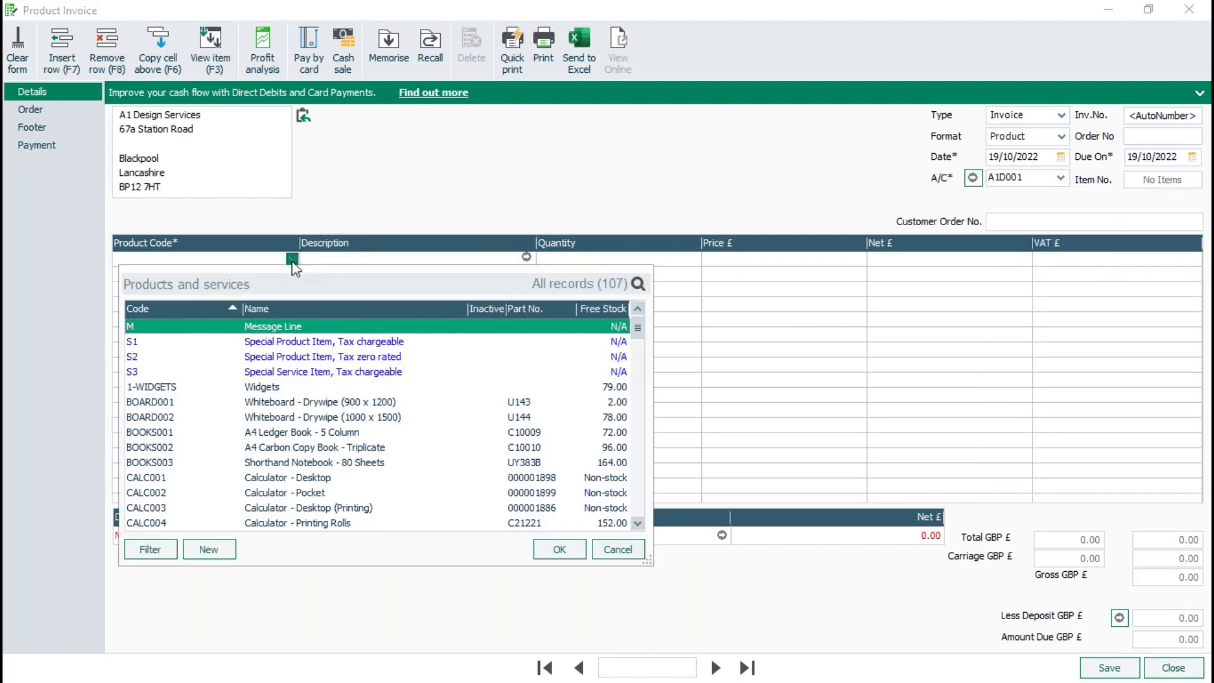
{"action": "left_click", "coordinate": [274, 391]}
{"action": "left_click", "coordinate": [274, 391]}
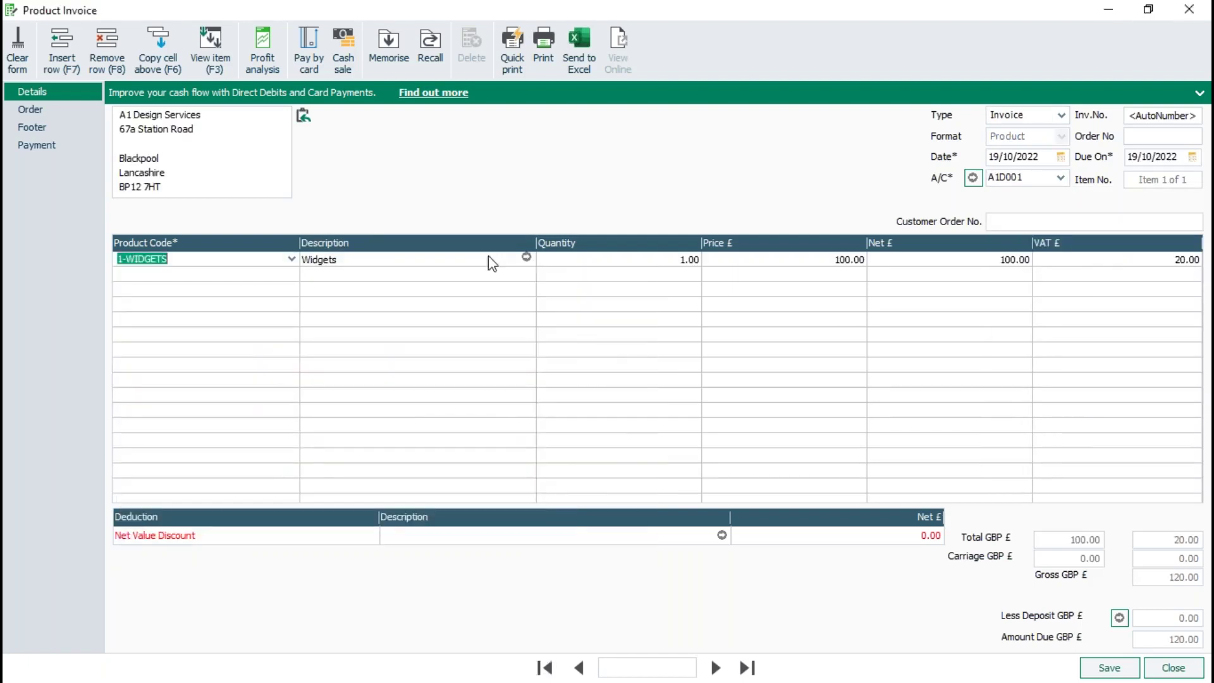
Step: Examine the discount fields in the Widgets item line's details, and close the invoice without saving it
{"action": "left_click", "coordinate": [527, 256]}
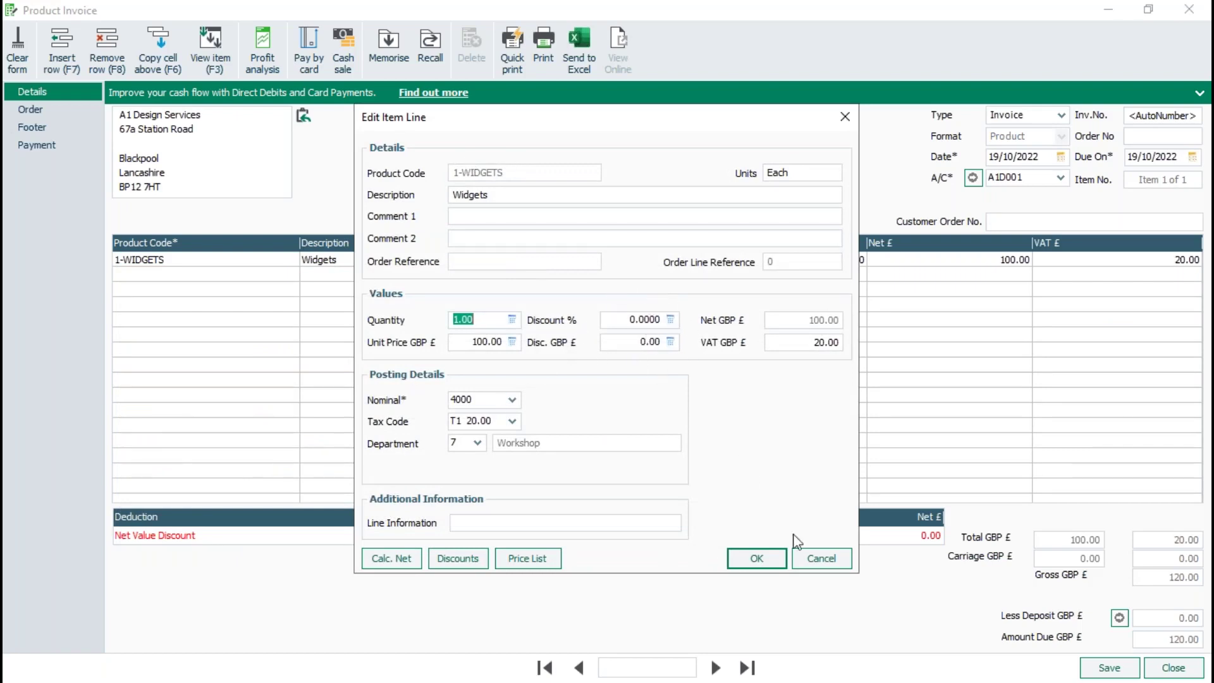
{"action": "left_click", "coordinate": [814, 562]}
{"action": "left_click", "coordinate": [1173, 668]}
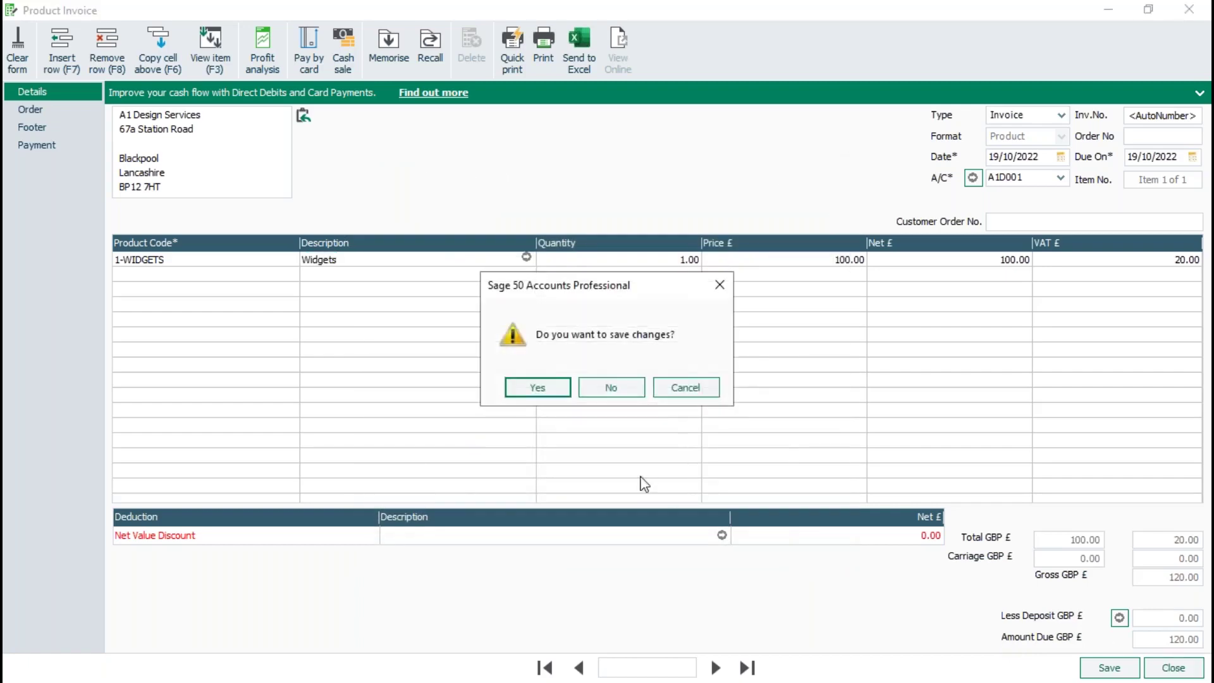
{"action": "left_click", "coordinate": [611, 386]}
Step: Enable Show Discount on Main Invoice/Order Screen in the discount settings of the Invoice and Order Defaults
{"action": "left_click", "coordinate": [191, 34]}
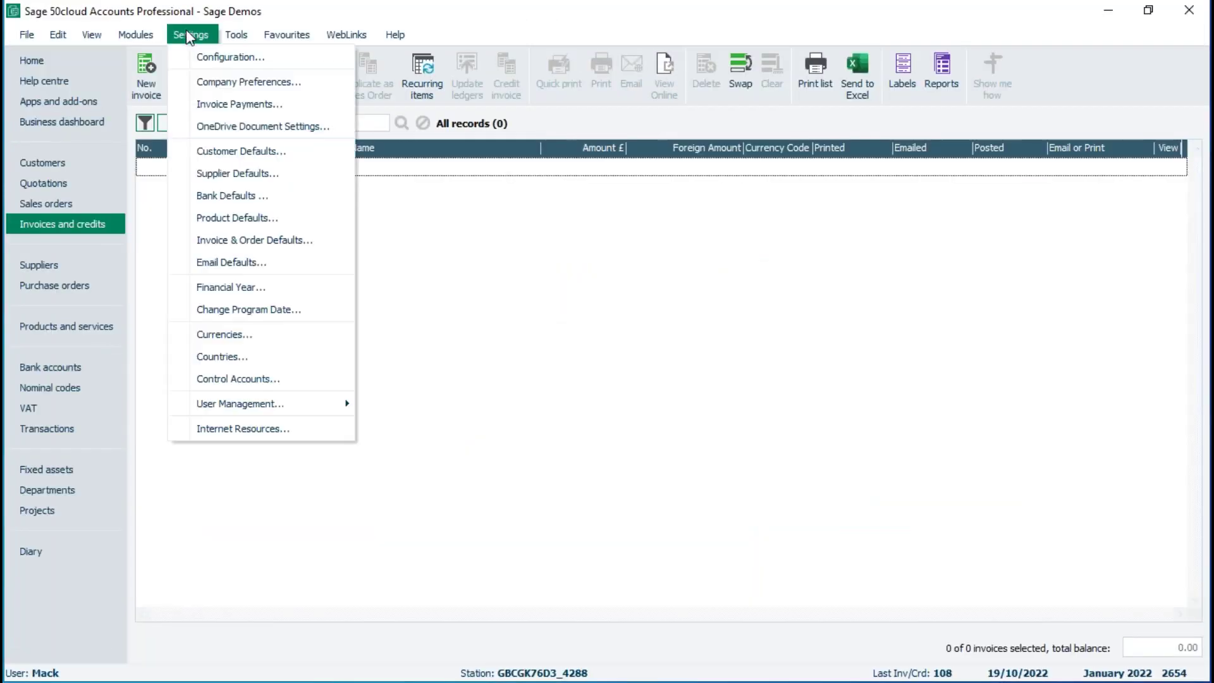
{"action": "left_click", "coordinate": [228, 240]}
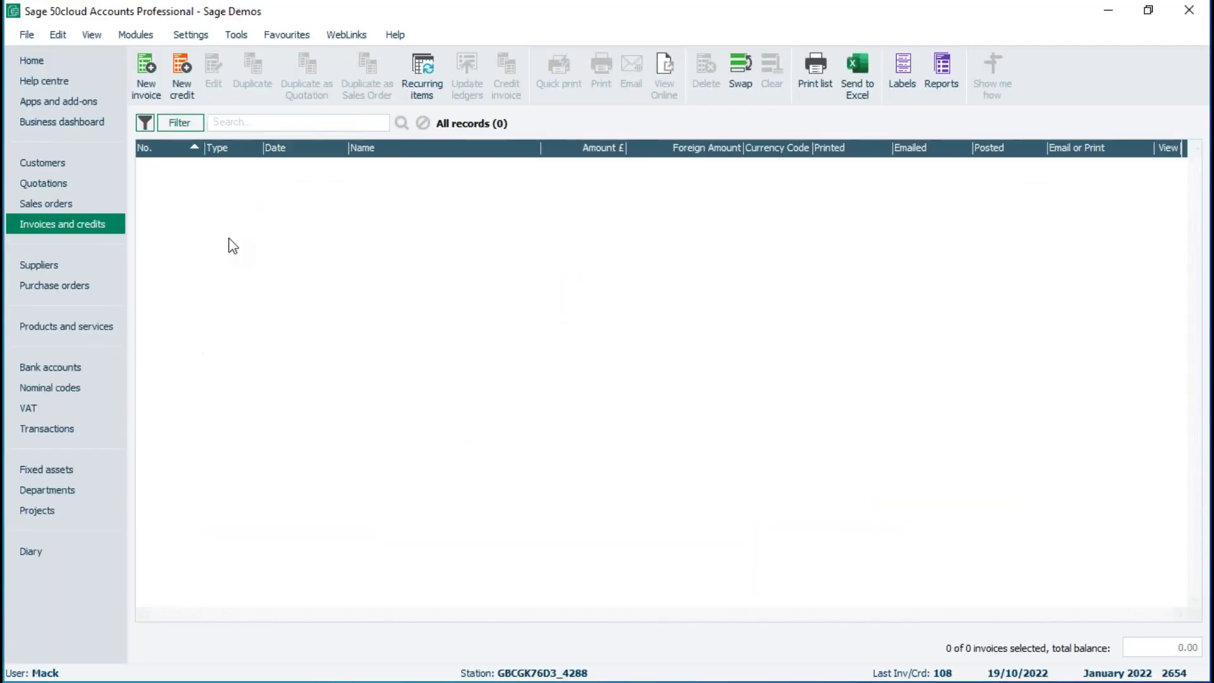
{"action": "left_click", "coordinate": [664, 392]}
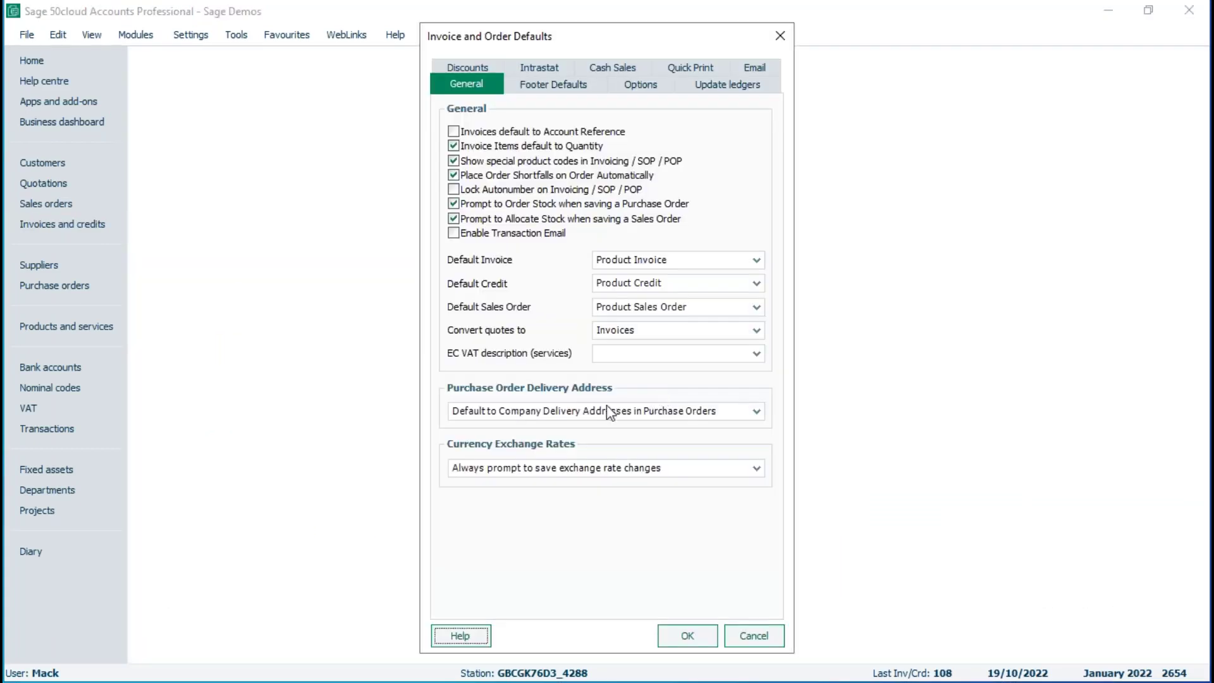
{"action": "left_click", "coordinate": [466, 67]}
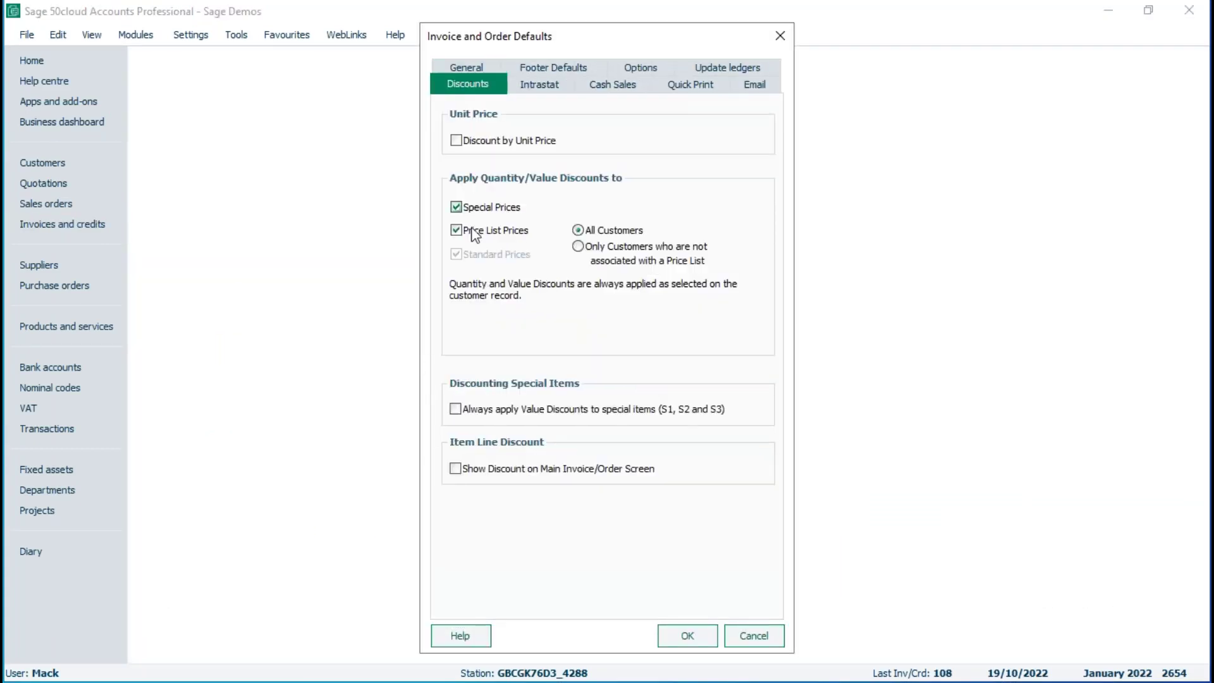
{"action": "left_click", "coordinate": [455, 468]}
{"action": "left_click", "coordinate": [696, 635]}
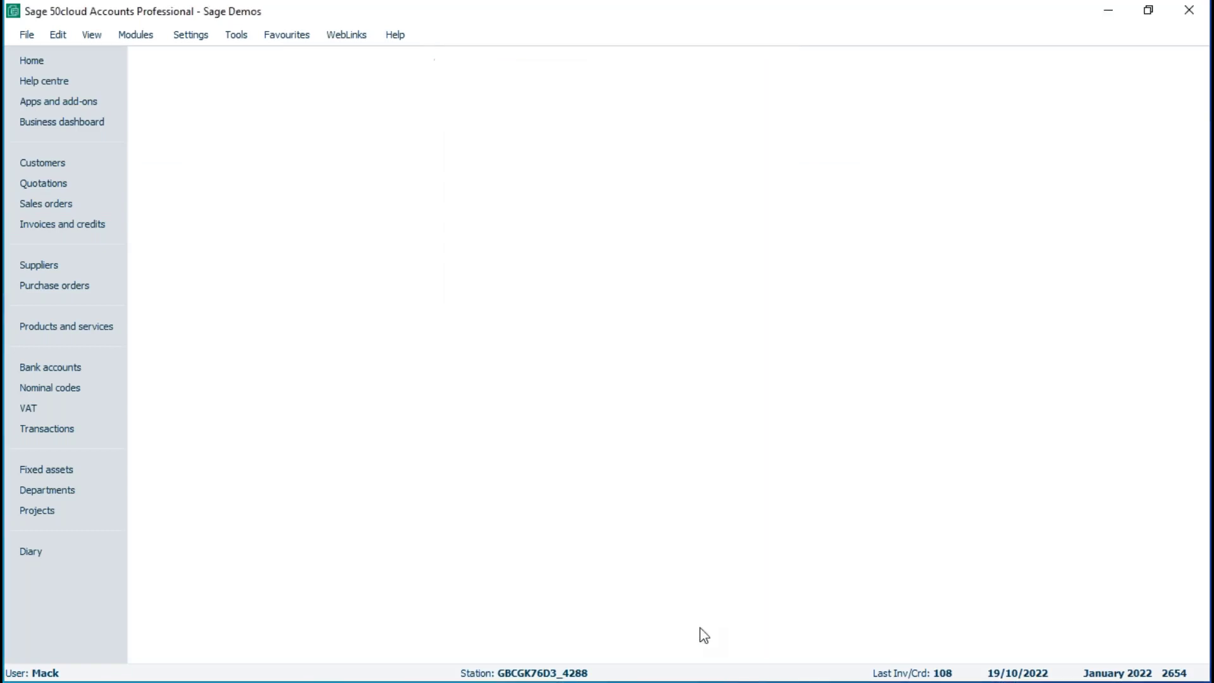
Step: Create a new product invoice for A1 Design Services containing one 1-WIDGETS line
{"action": "left_click", "coordinate": [64, 225]}
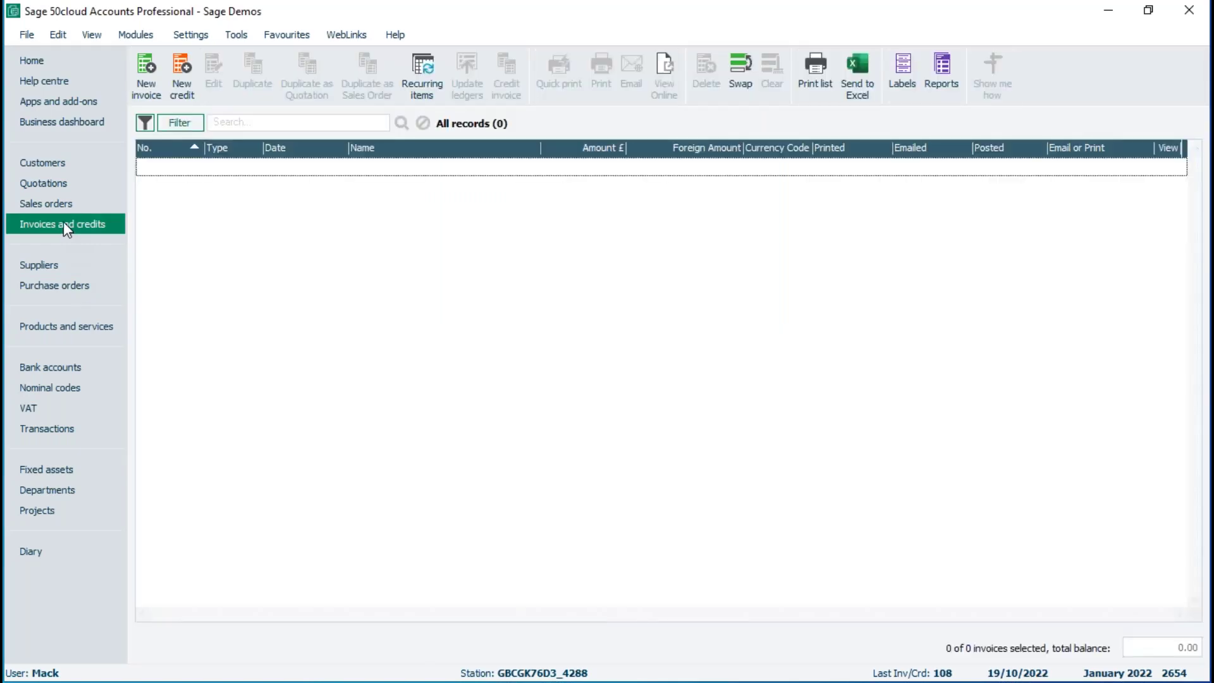
{"action": "left_click", "coordinate": [143, 71]}
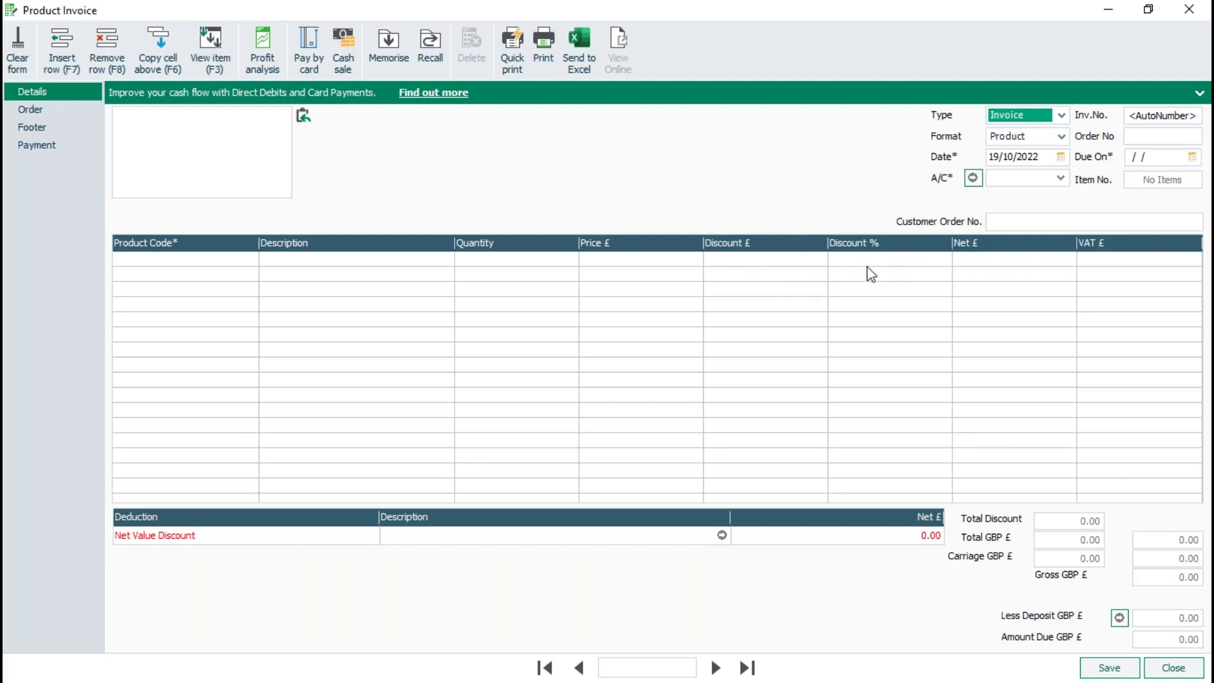
{"action": "left_click", "coordinate": [1061, 179]}
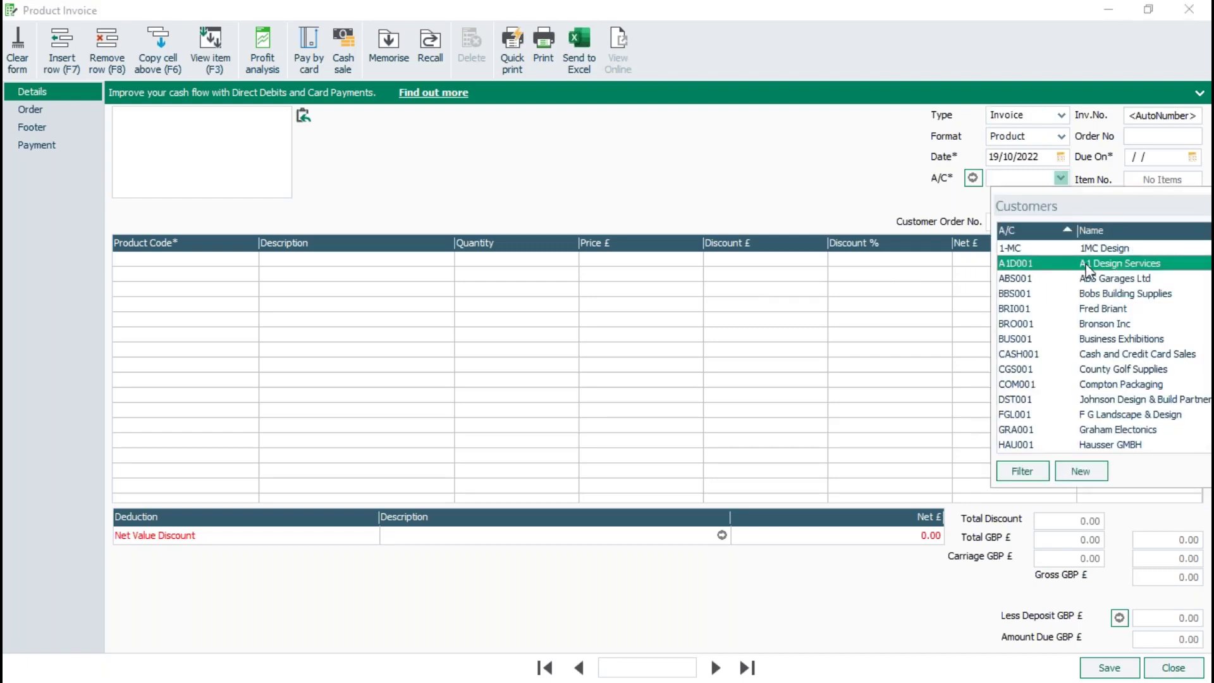
{"action": "left_click", "coordinate": [1113, 267]}
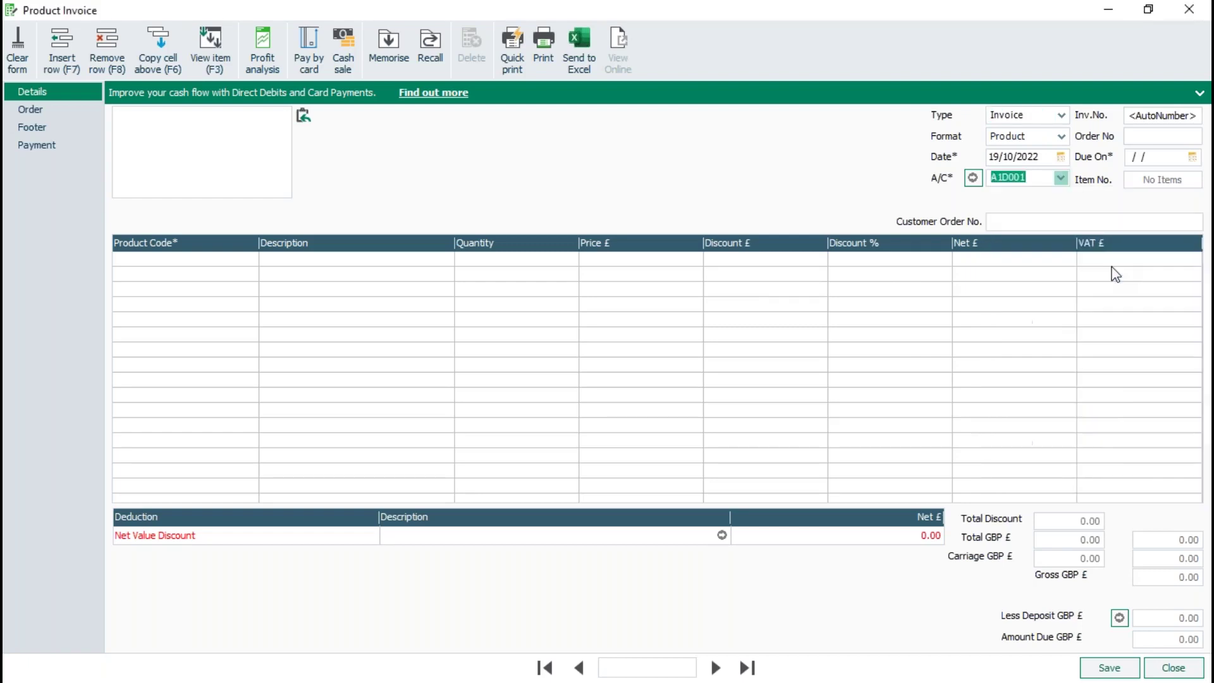
{"action": "left_click", "coordinate": [251, 258]}
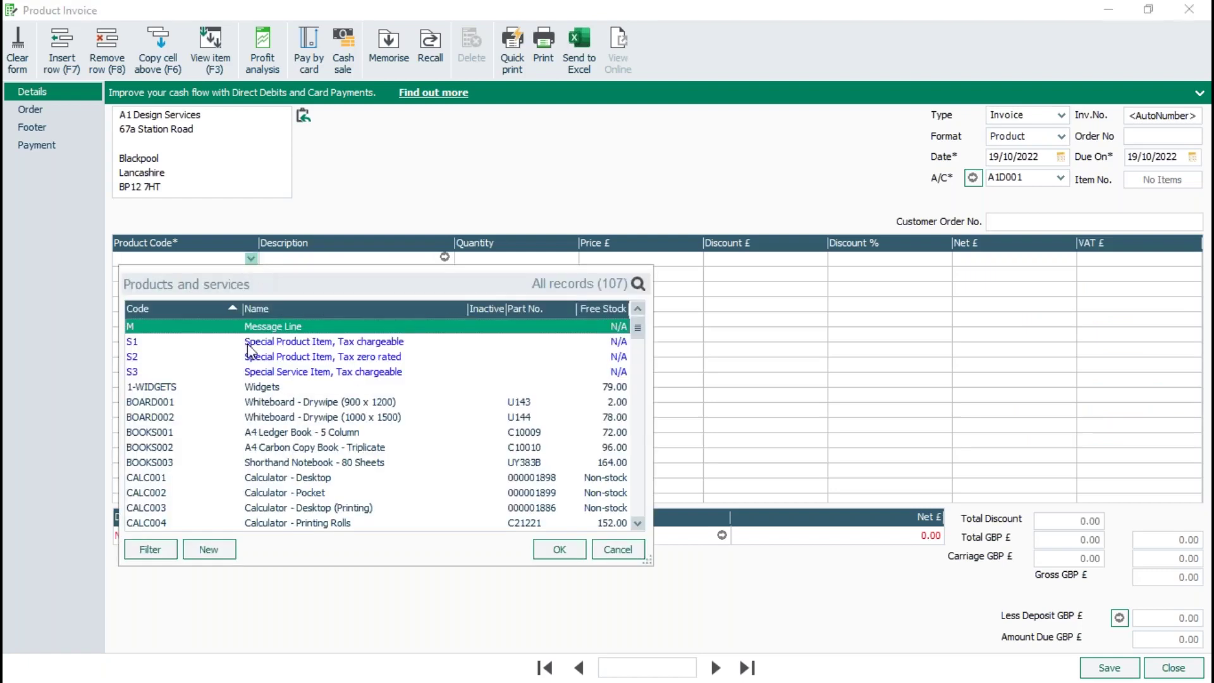
{"action": "double_click", "coordinate": [252, 387]}
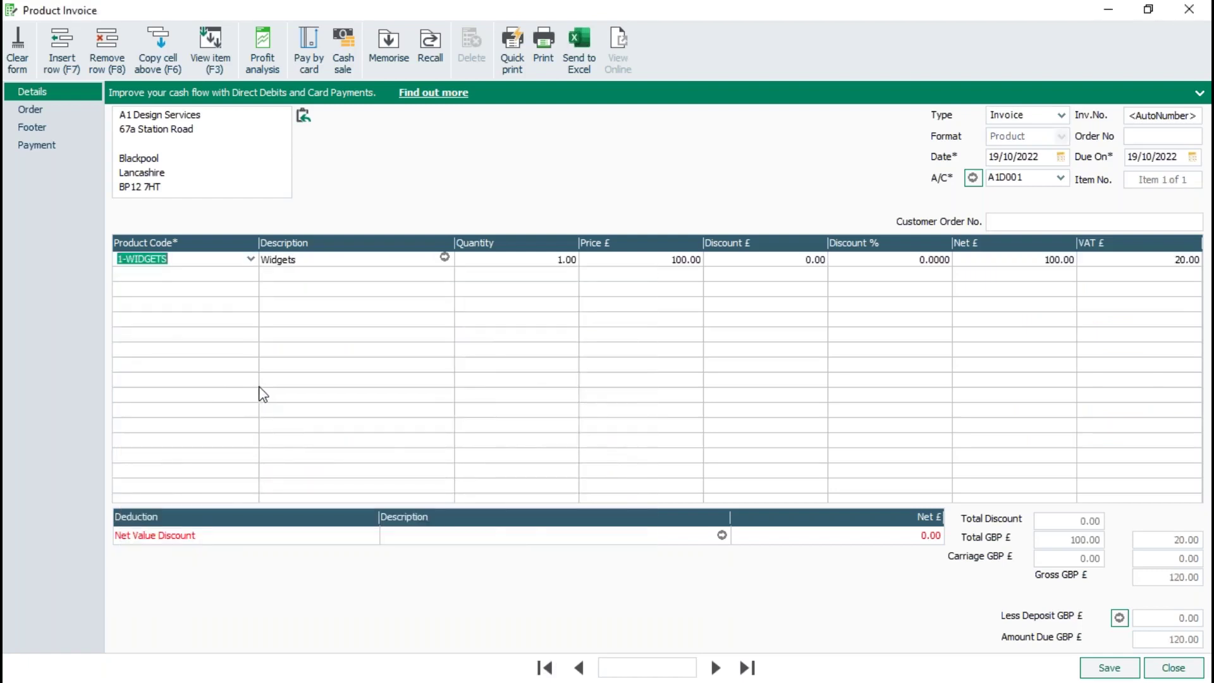
Step: Set the discount percentage of the Widgets line to 10 directly in the invoice grid
{"action": "key", "text": "Tab"}
{"action": "key", "text": "Tab"}
{"action": "key", "text": "Tab"}
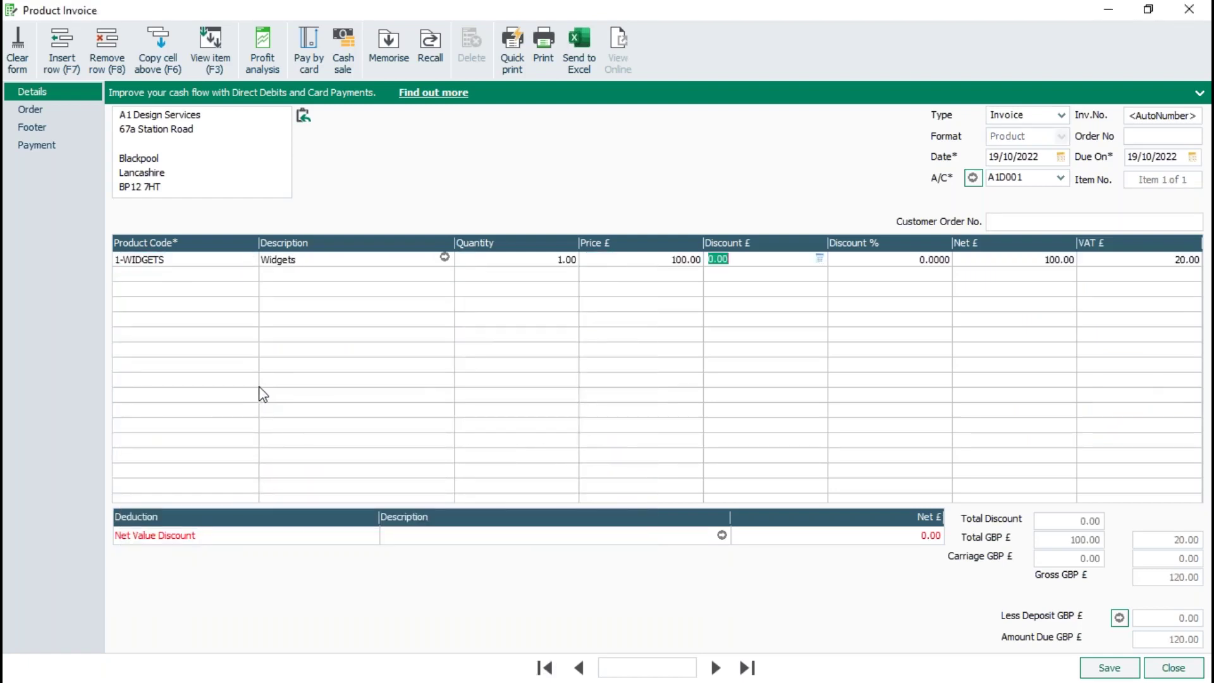
{"action": "key", "text": "Tab"}
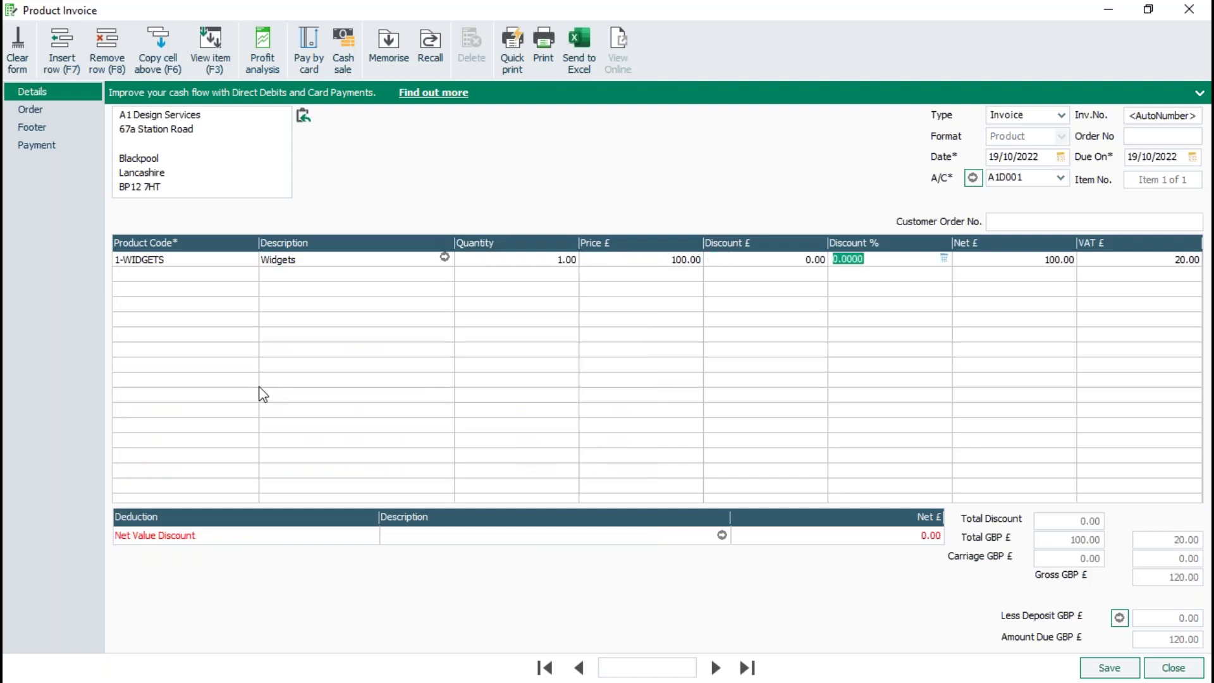
{"action": "type", "text": "10"}
{"action": "key", "text": "Tab"}
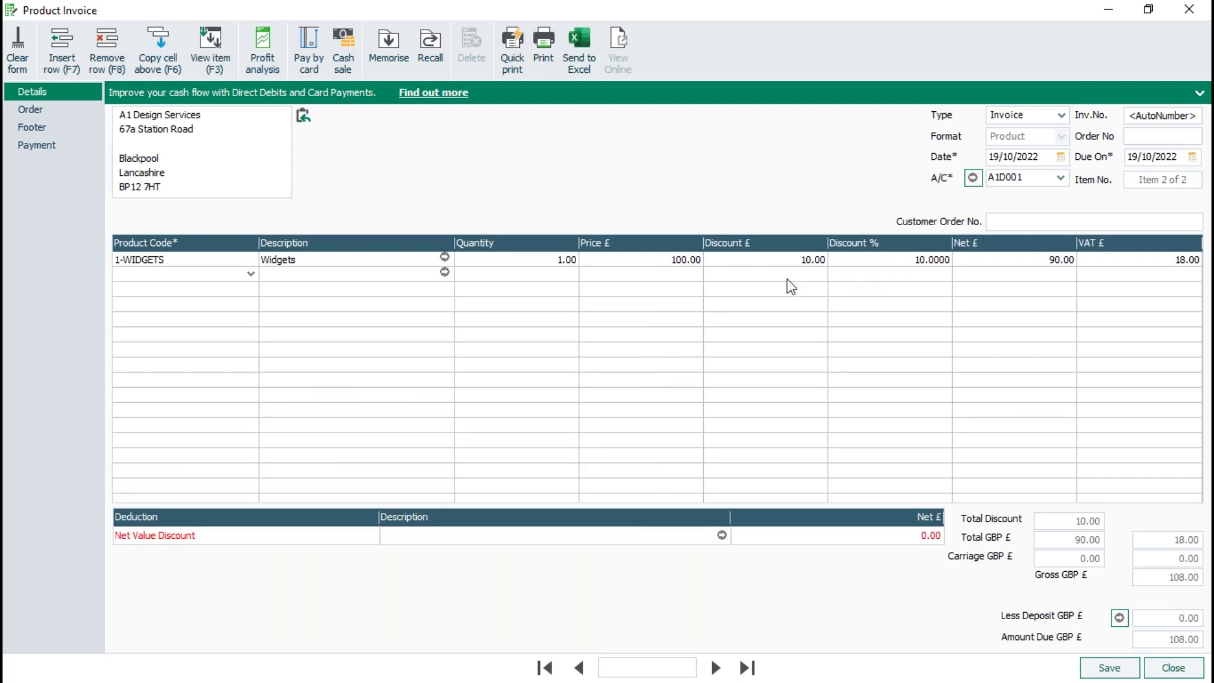
Step: Check the 10% discount in the Widgets item line's details, and discard the invoice
{"action": "left_click", "coordinate": [444, 257]}
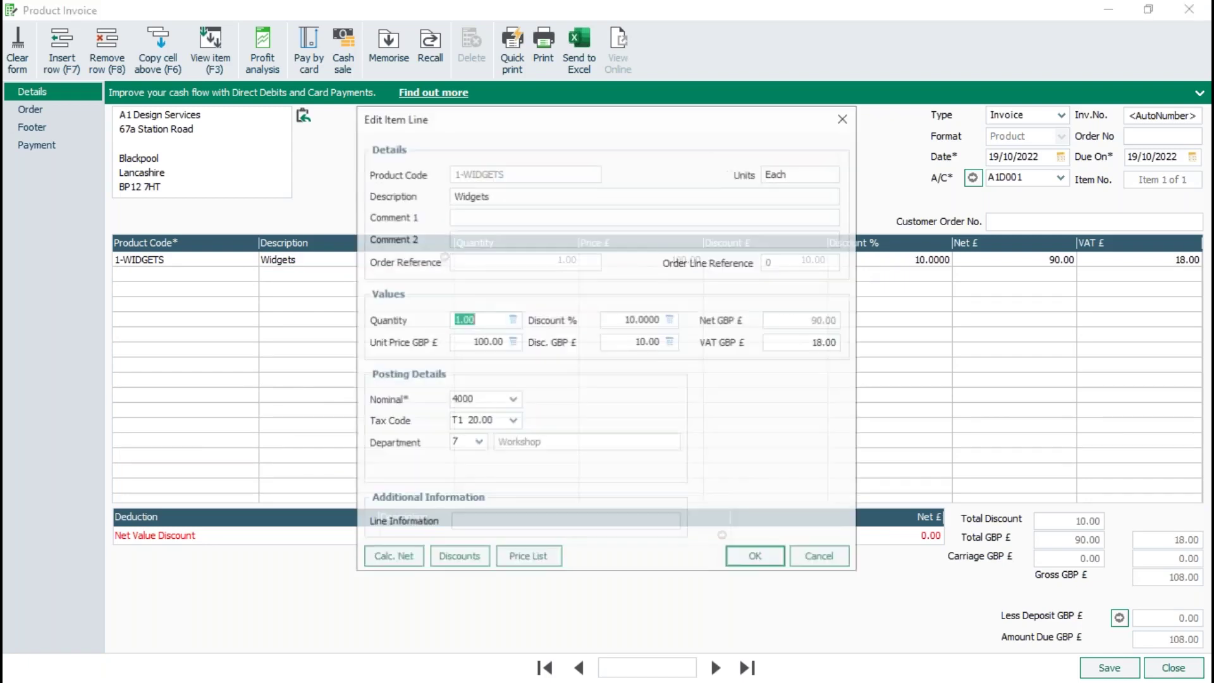
{"action": "left_click", "coordinate": [815, 559]}
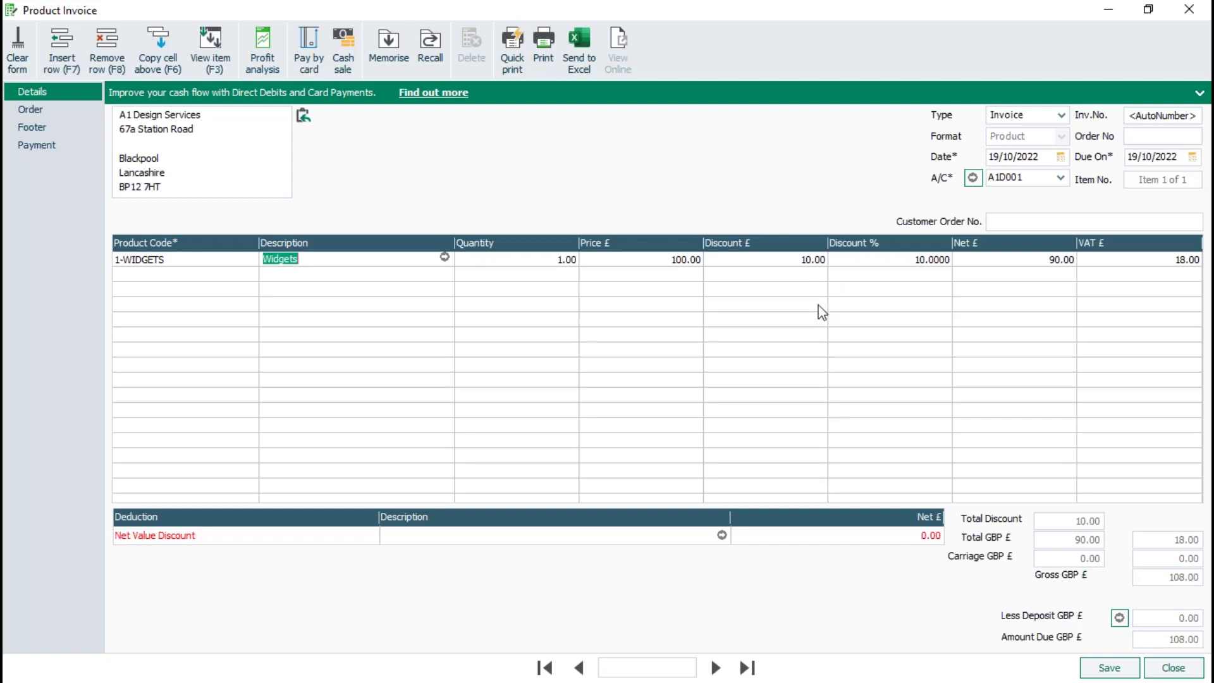
{"action": "left_click", "coordinate": [1181, 671]}
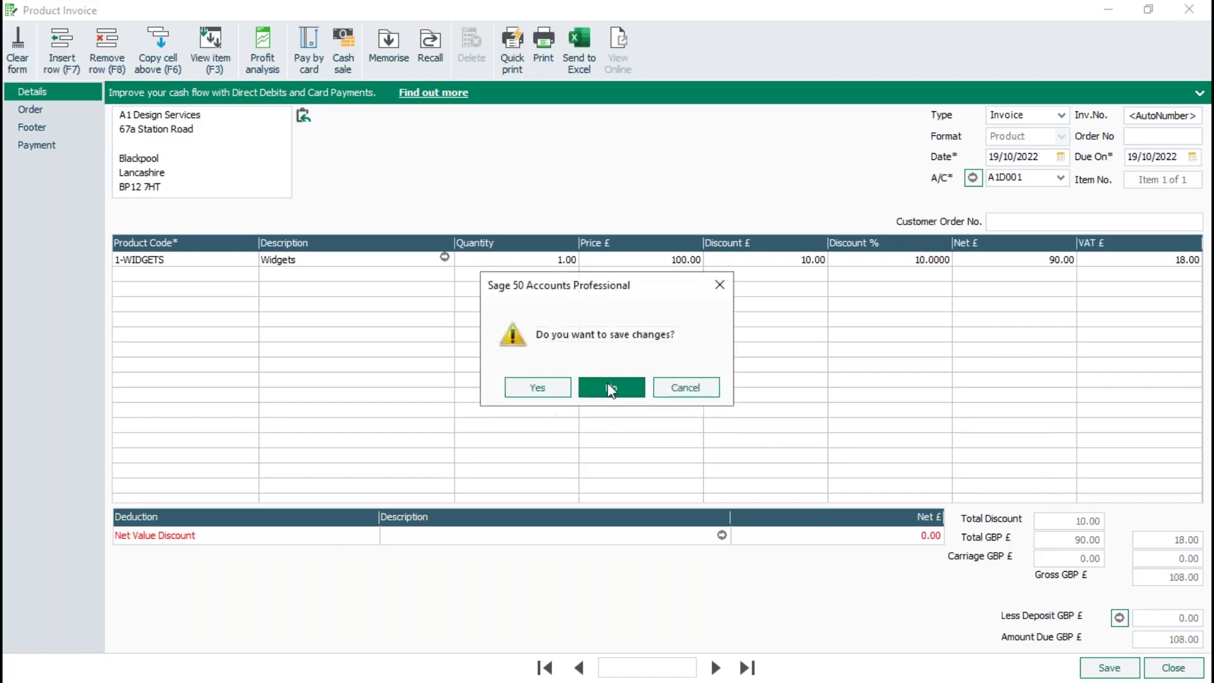
{"action": "left_click", "coordinate": [611, 388]}
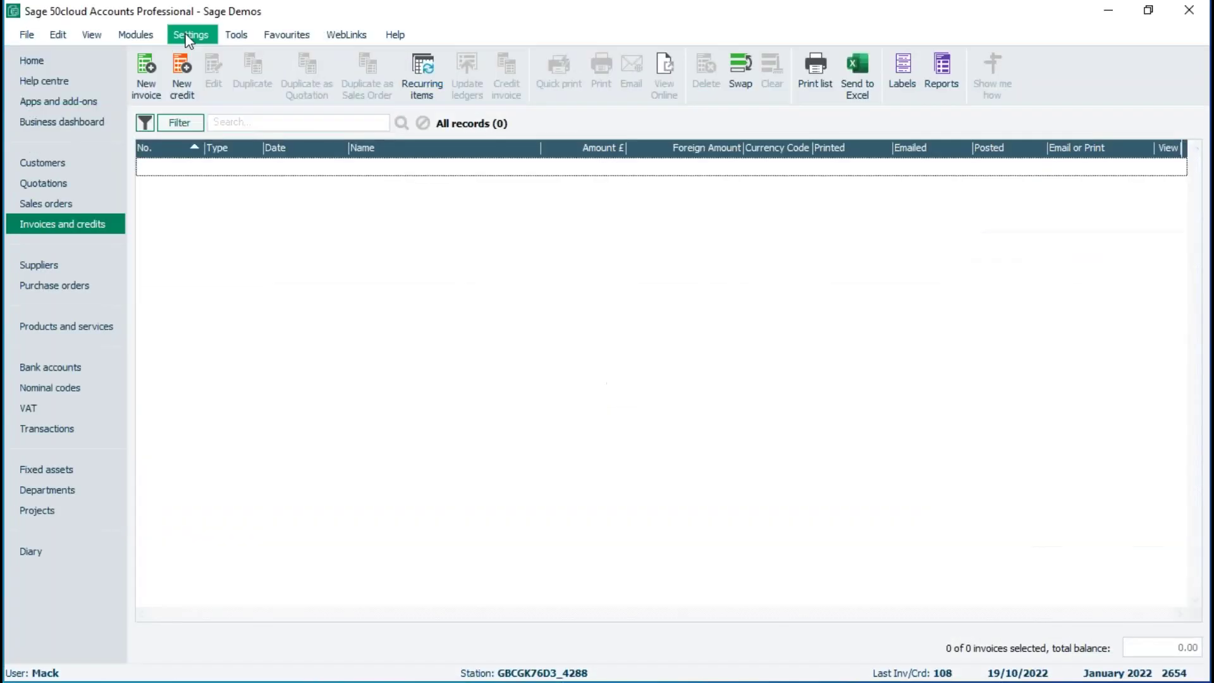
Step: Disable Show Discount on Main Invoice/Order Screen in the discount settings of the Invoice and Order Defaults
{"action": "left_click", "coordinate": [190, 34]}
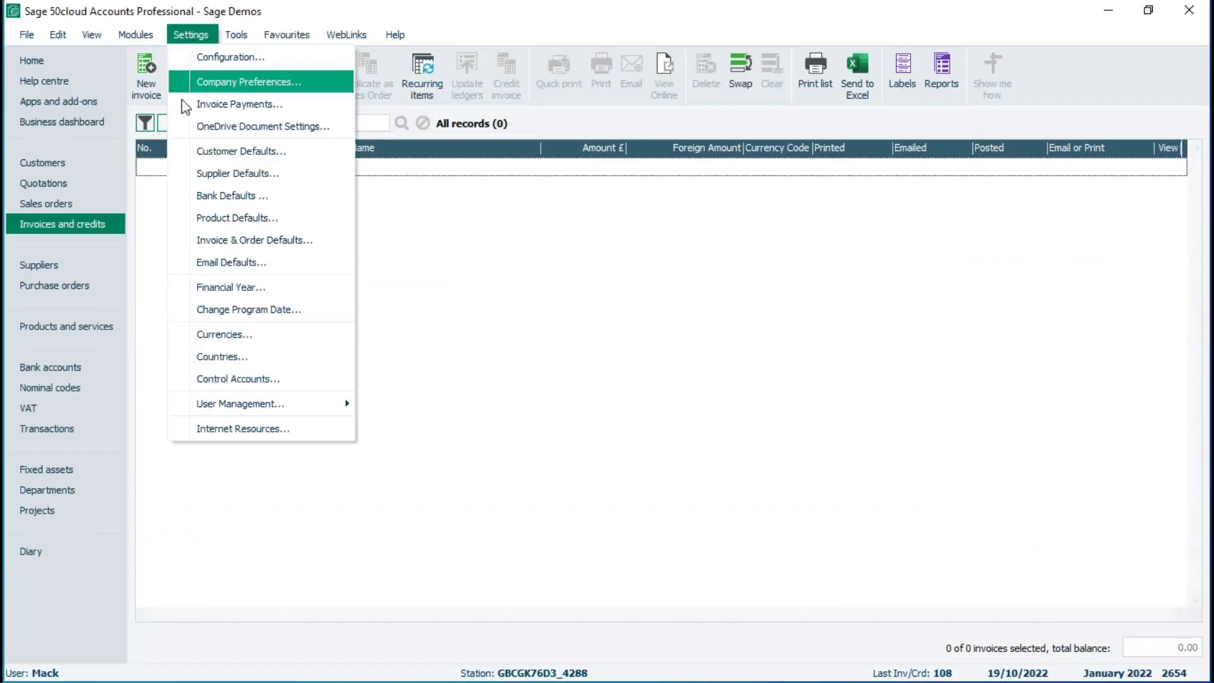
{"action": "left_click", "coordinate": [227, 243]}
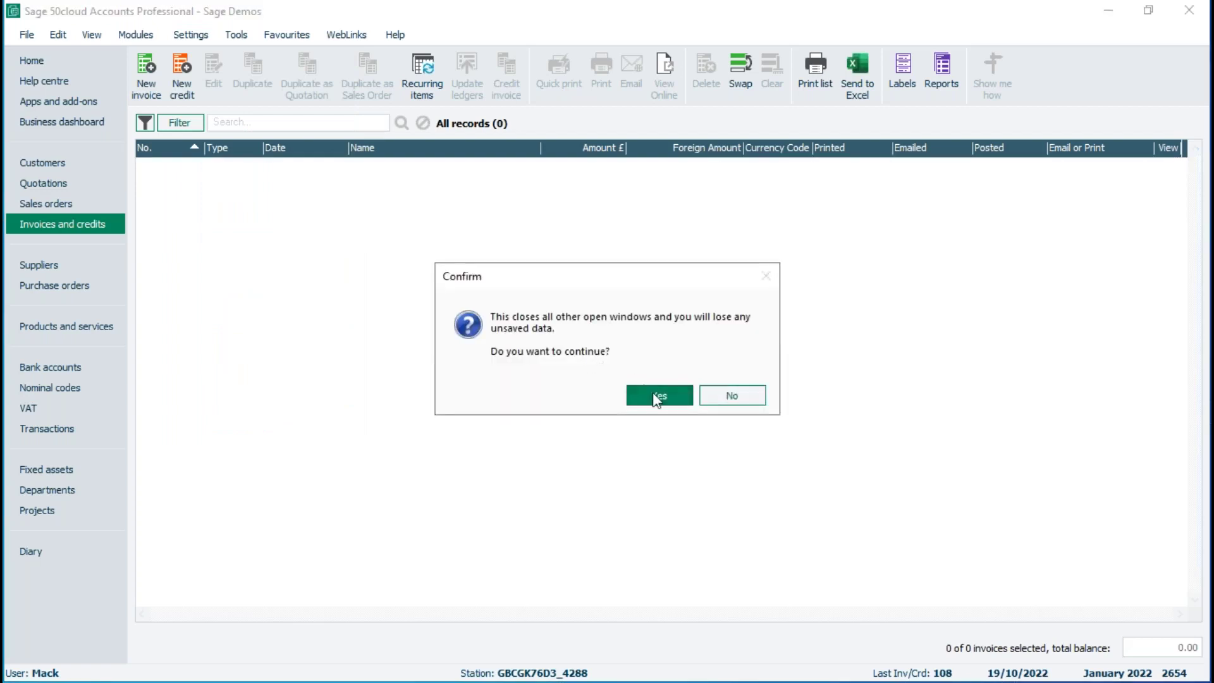
{"action": "left_click", "coordinate": [657, 396]}
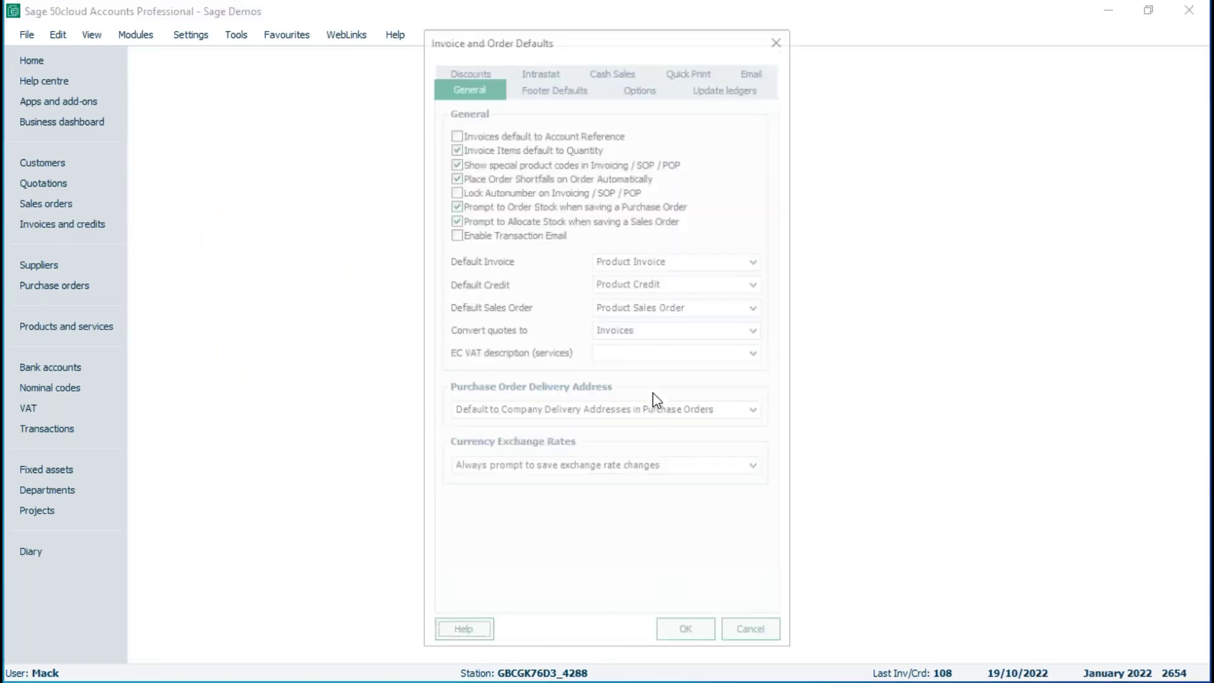
{"action": "left_click", "coordinate": [475, 67]}
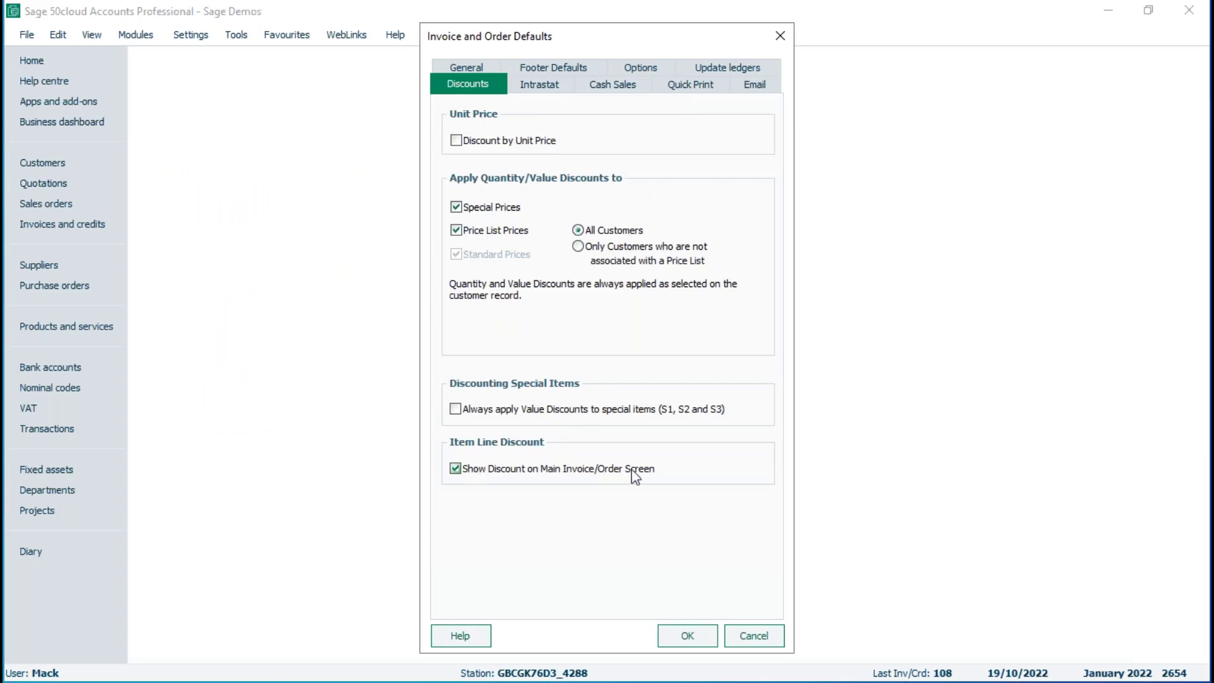
{"action": "left_click", "coordinate": [456, 469]}
{"action": "left_click", "coordinate": [679, 638]}
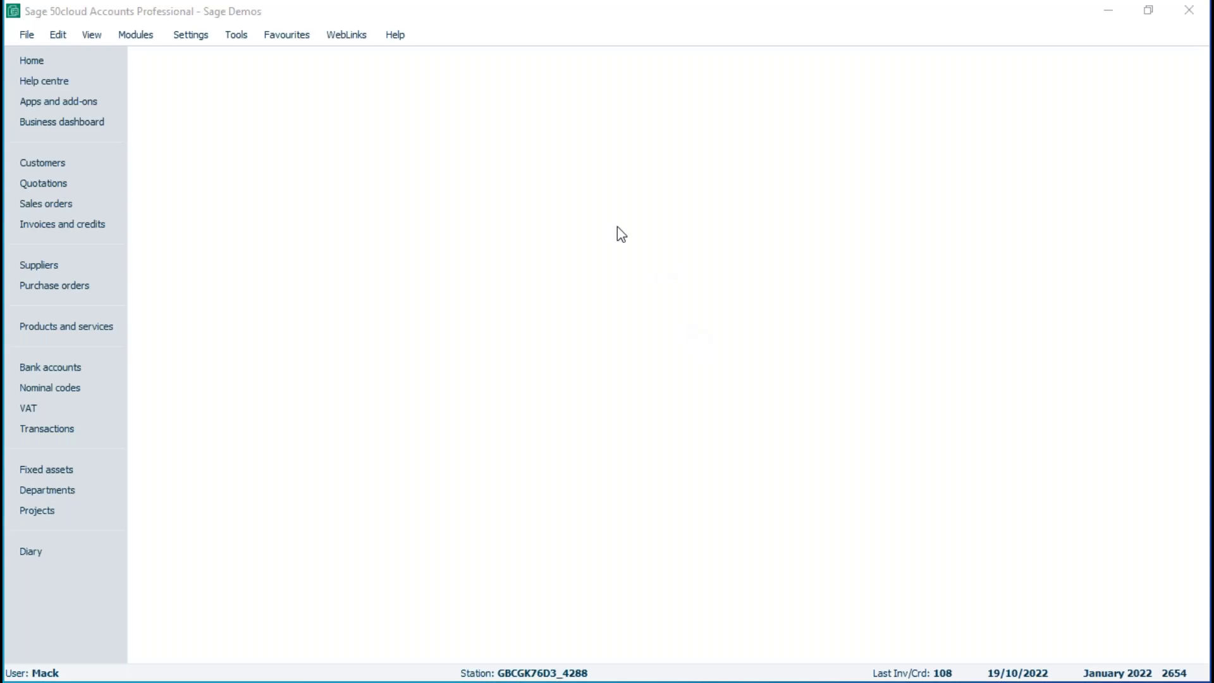
Step: Set the default customer discount in the A1 Design Services record to 5%
{"action": "left_click", "coordinate": [42, 162]}
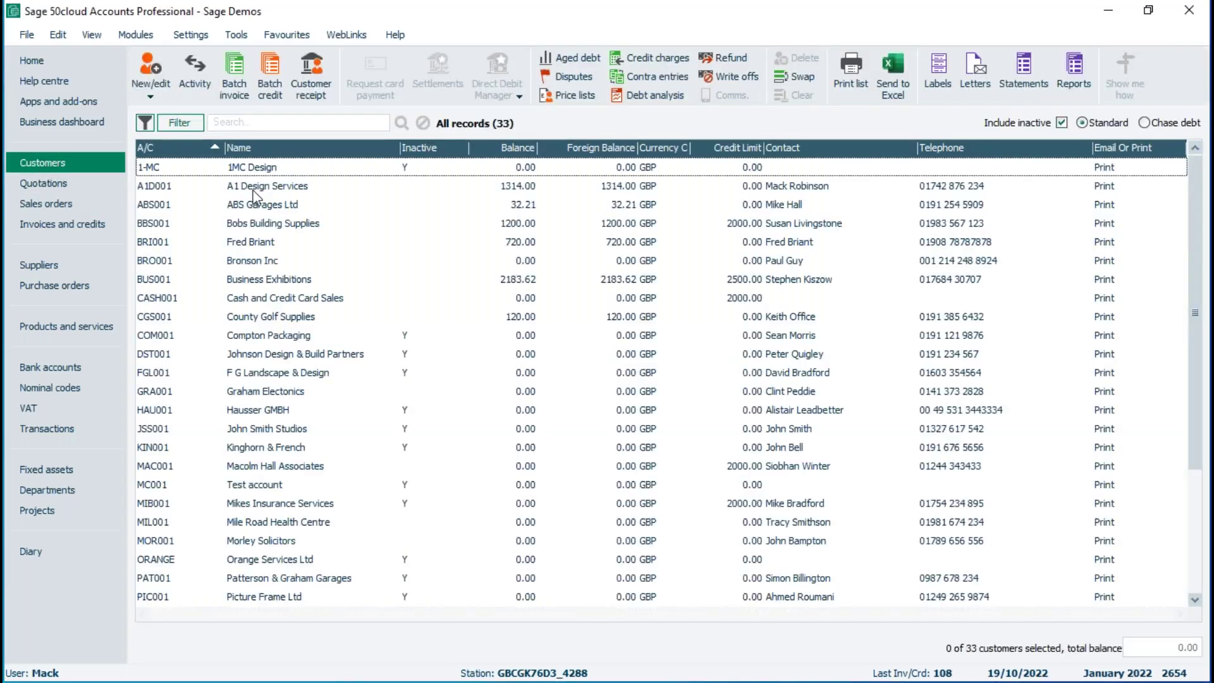
{"action": "left_click", "coordinate": [255, 188]}
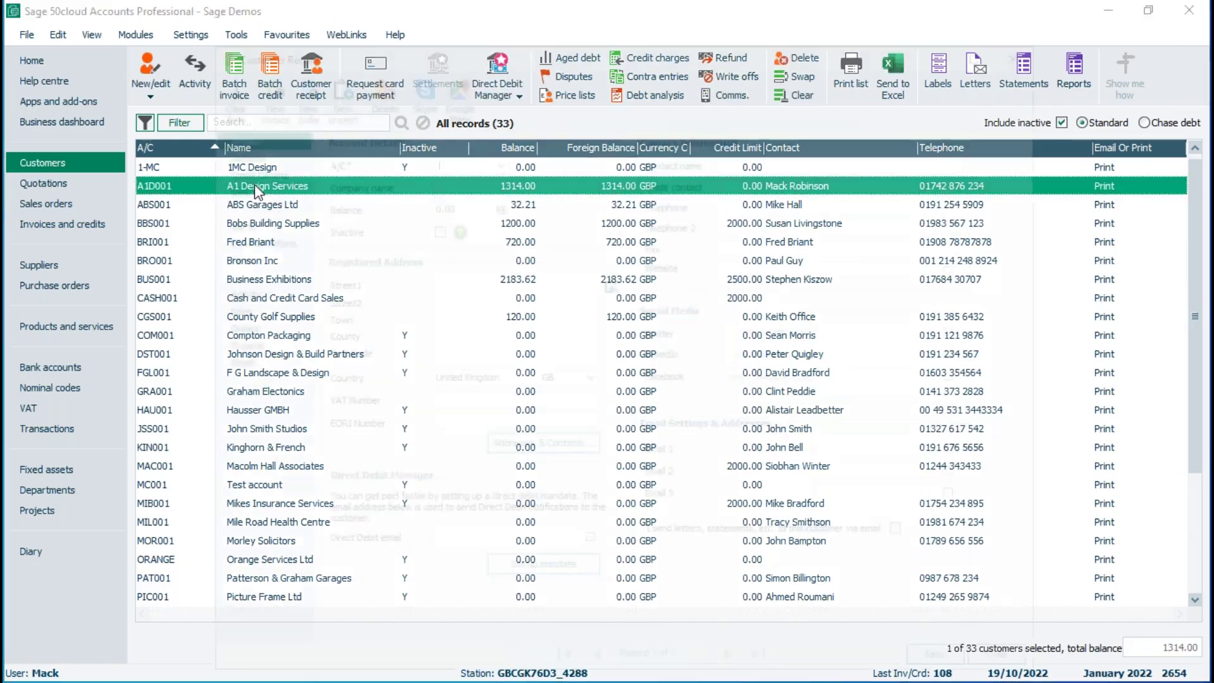
{"action": "double_click", "coordinate": [254, 186]}
{"action": "left_click", "coordinate": [239, 149]}
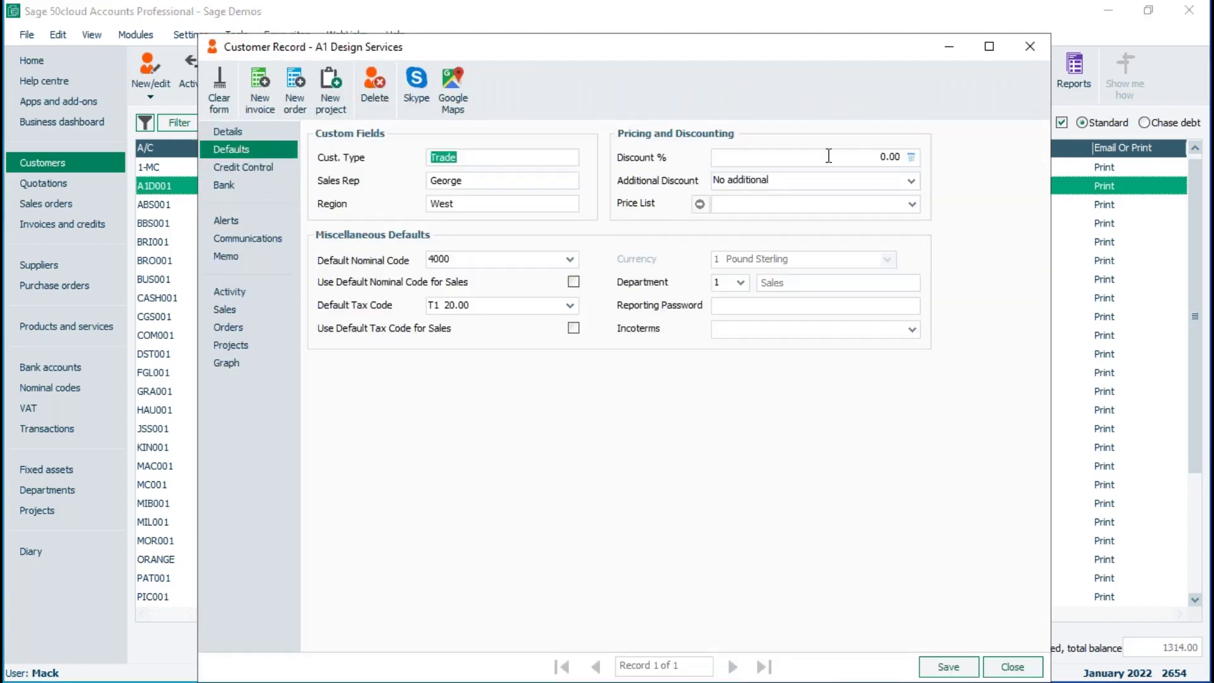
{"action": "left_click", "coordinate": [862, 156]}
{"action": "left_click_drag", "start_coordinate": [862, 156], "coordinate": [696, 149]}
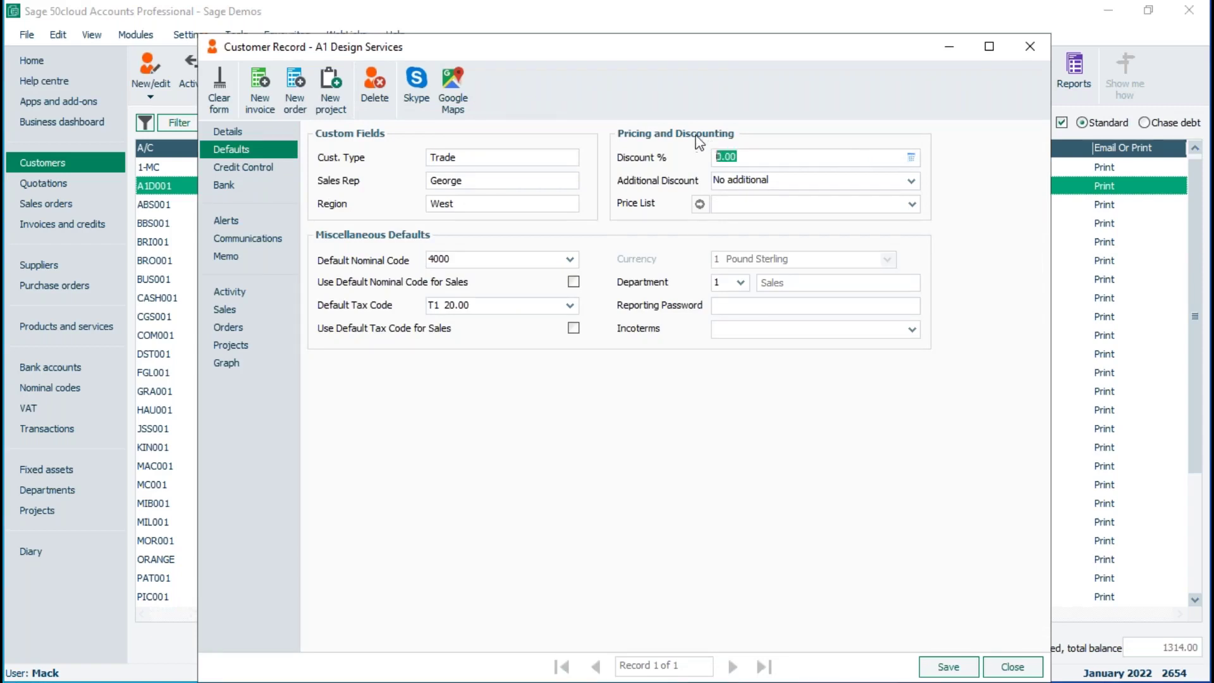
{"action": "type", "text": "5"}
{"action": "key", "text": "Tab"}
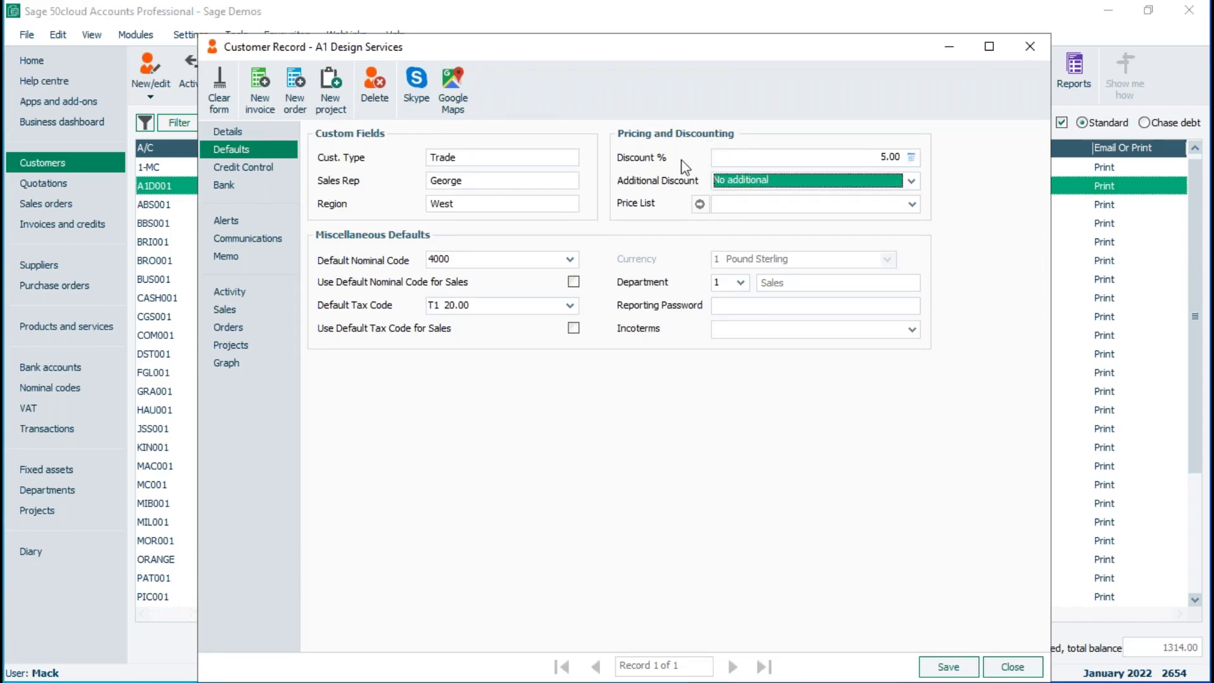
Step: Set the additional discount for A1 Design Services to Invoice Value, then save and close the customer record
{"action": "left_click", "coordinate": [806, 184]}
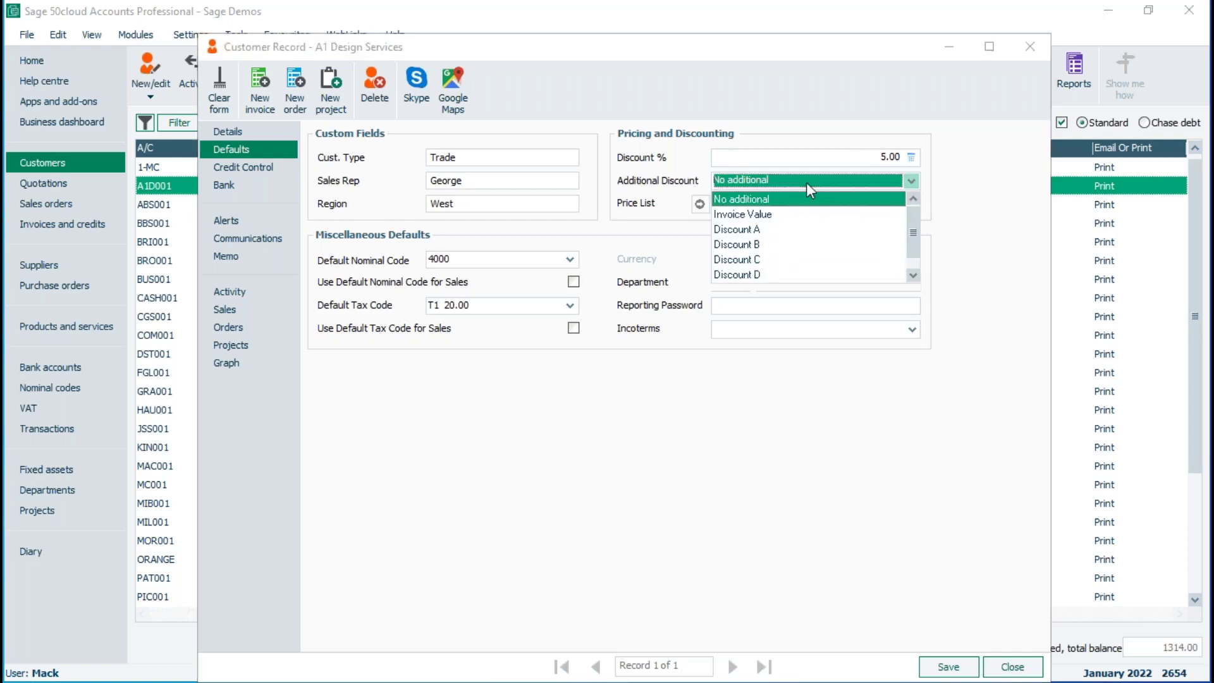
{"action": "left_click", "coordinate": [763, 215]}
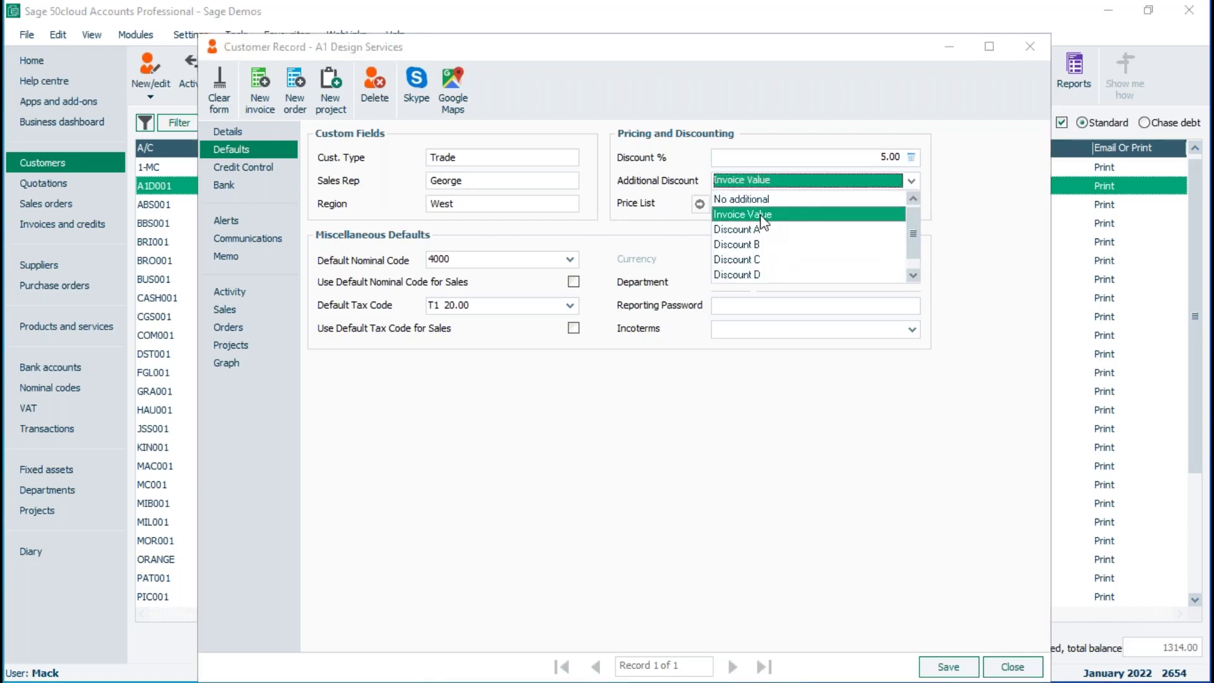
{"action": "left_click", "coordinate": [957, 675]}
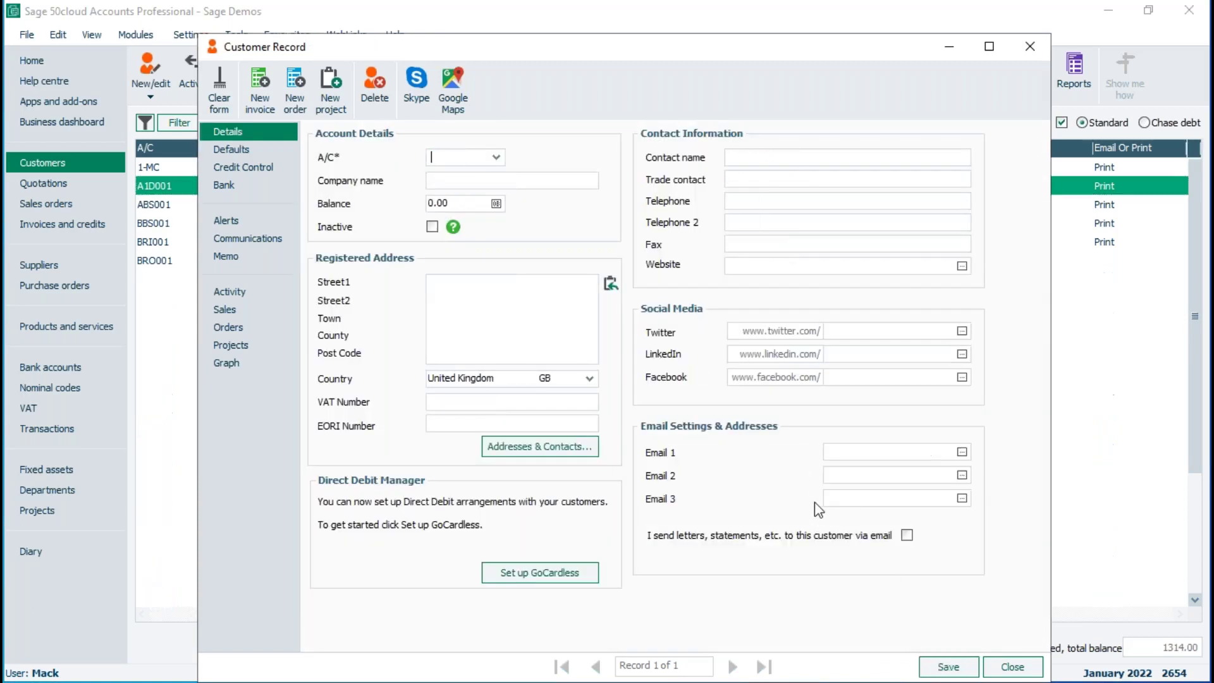
{"action": "left_click", "coordinate": [1008, 671]}
Step: Create a new product invoice for A1 Design Services with a 1-WIDGETS line and a quantity of 2
{"action": "left_click", "coordinate": [62, 224]}
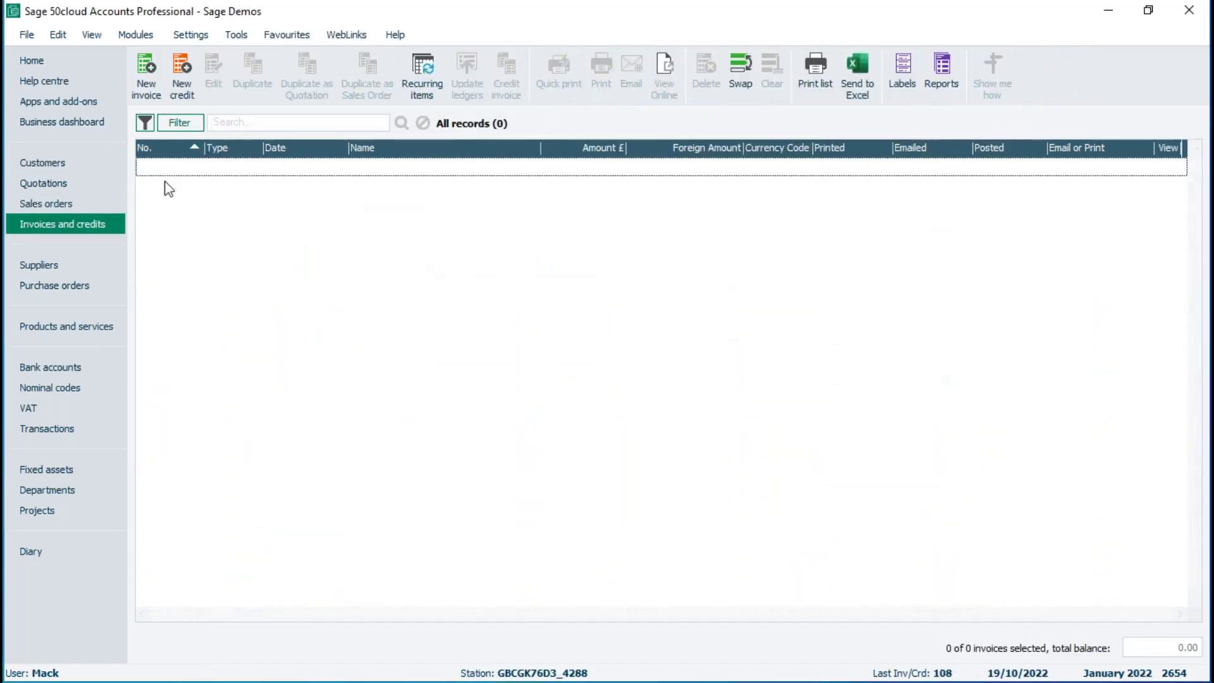
{"action": "left_click", "coordinate": [145, 80]}
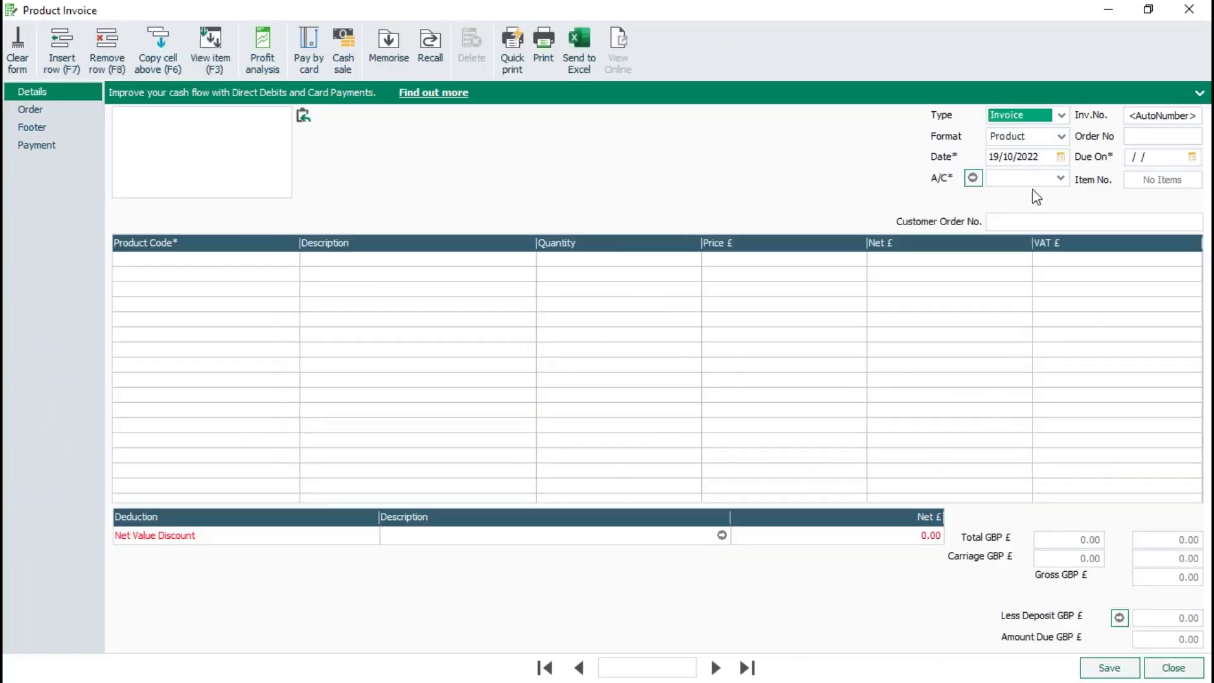
{"action": "left_click", "coordinate": [1061, 179]}
{"action": "left_click", "coordinate": [1092, 266]}
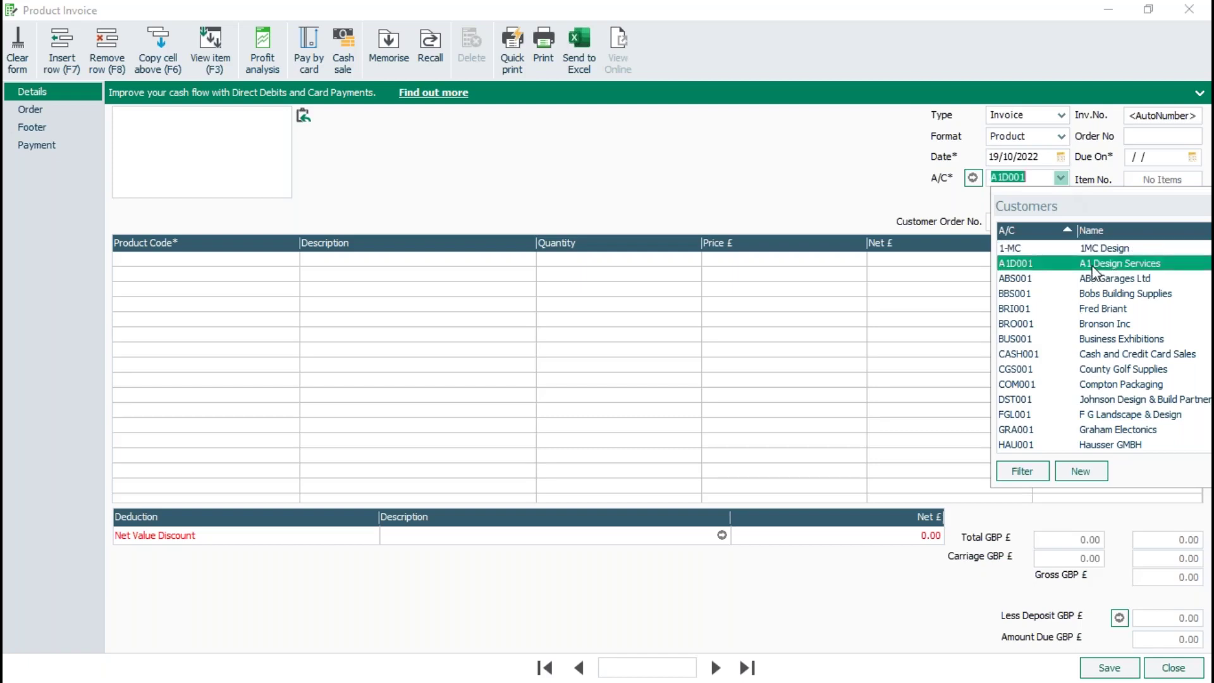
{"action": "left_click", "coordinate": [291, 258]}
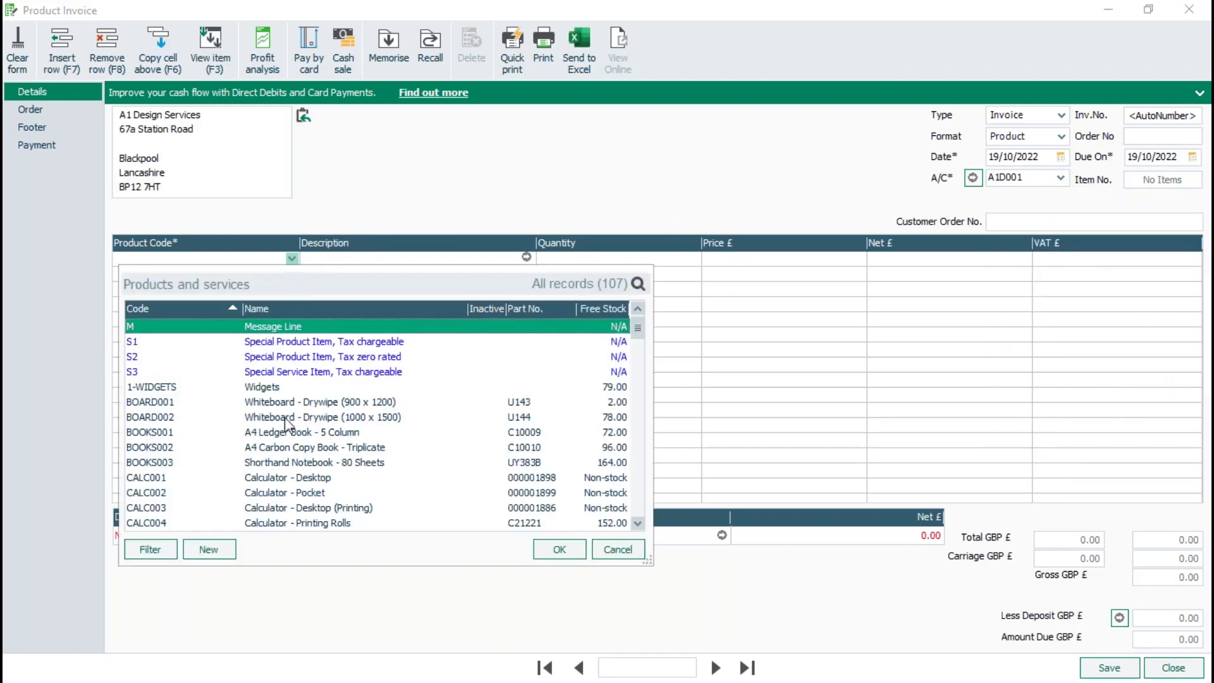
{"action": "double_click", "coordinate": [262, 387]}
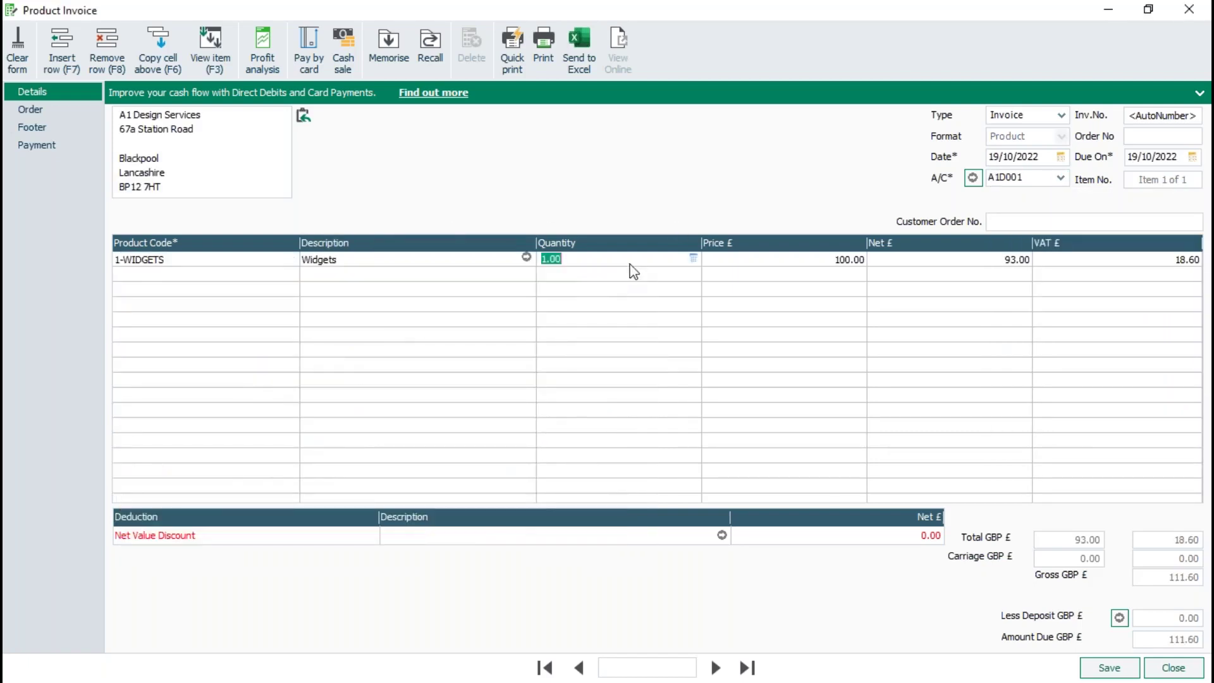
{"action": "type", "text": "2"}
{"action": "key", "text": "Tab"}
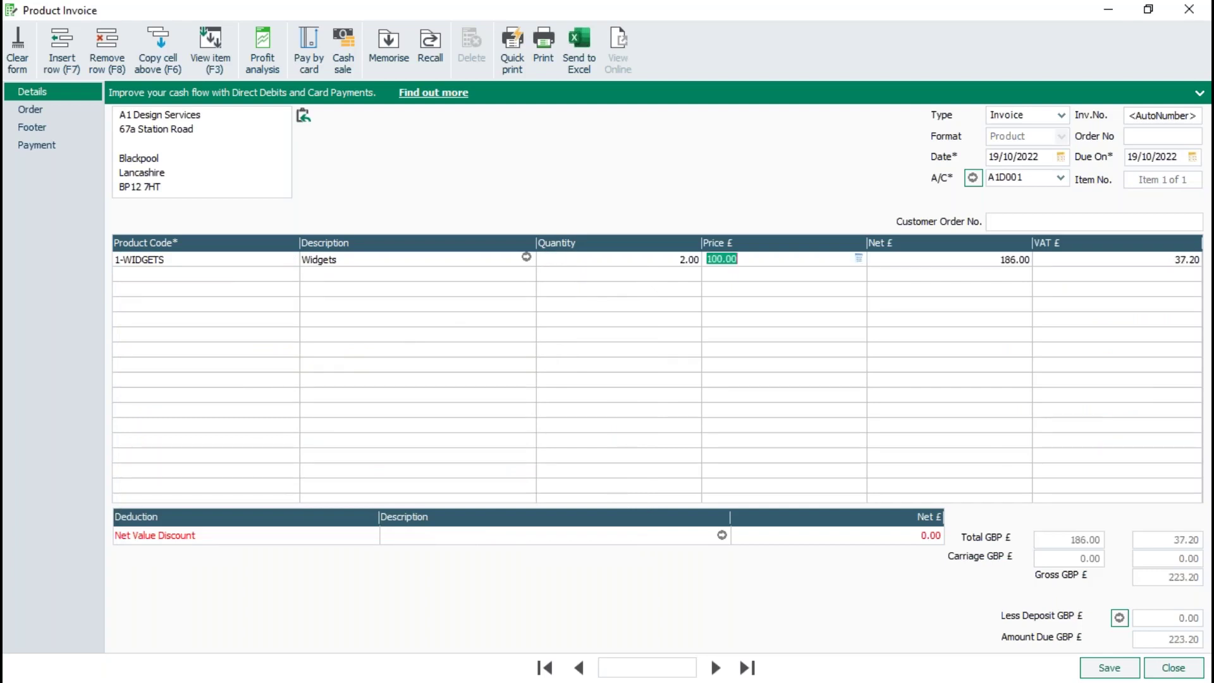
Step: Examine the discount breakdown in the Widgets item line's details
{"action": "left_click", "coordinate": [527, 258]}
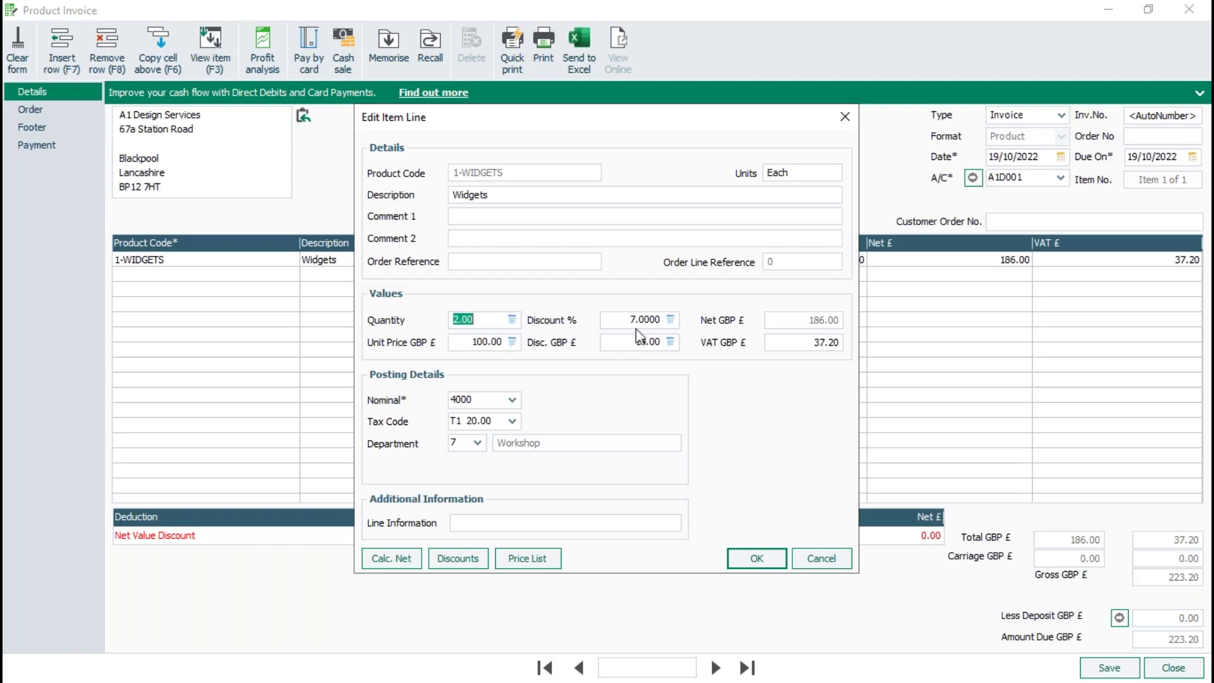
{"action": "left_click", "coordinate": [458, 559]}
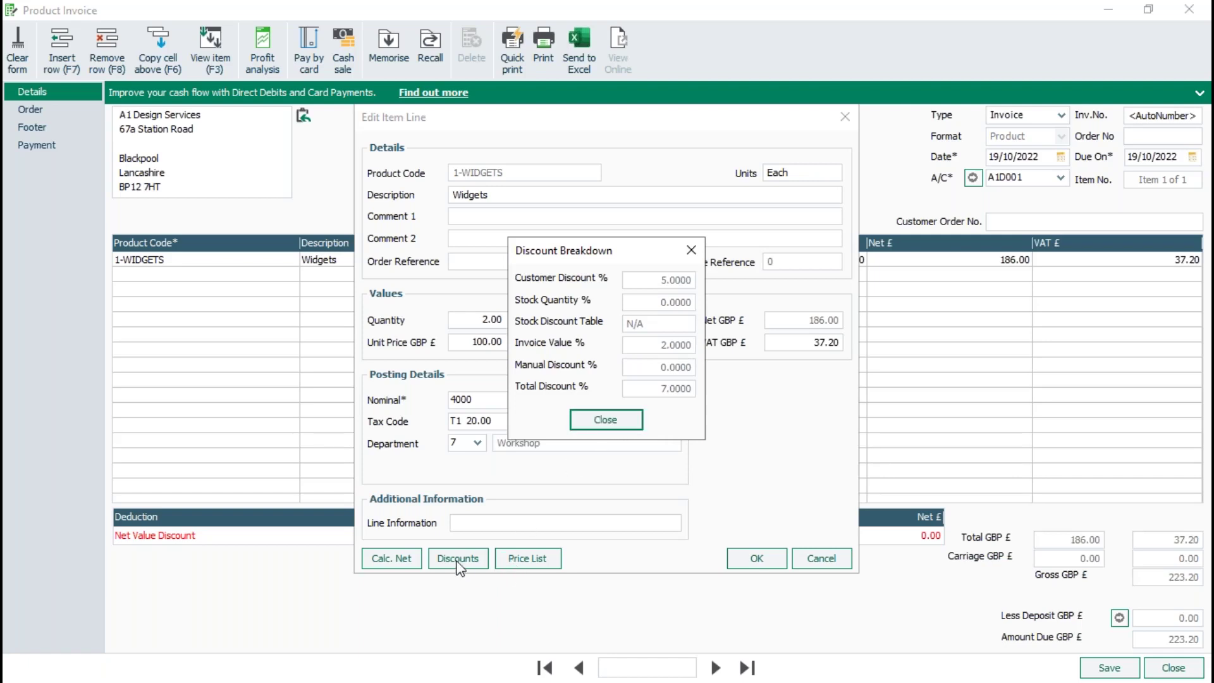
{"action": "left_click", "coordinate": [605, 420]}
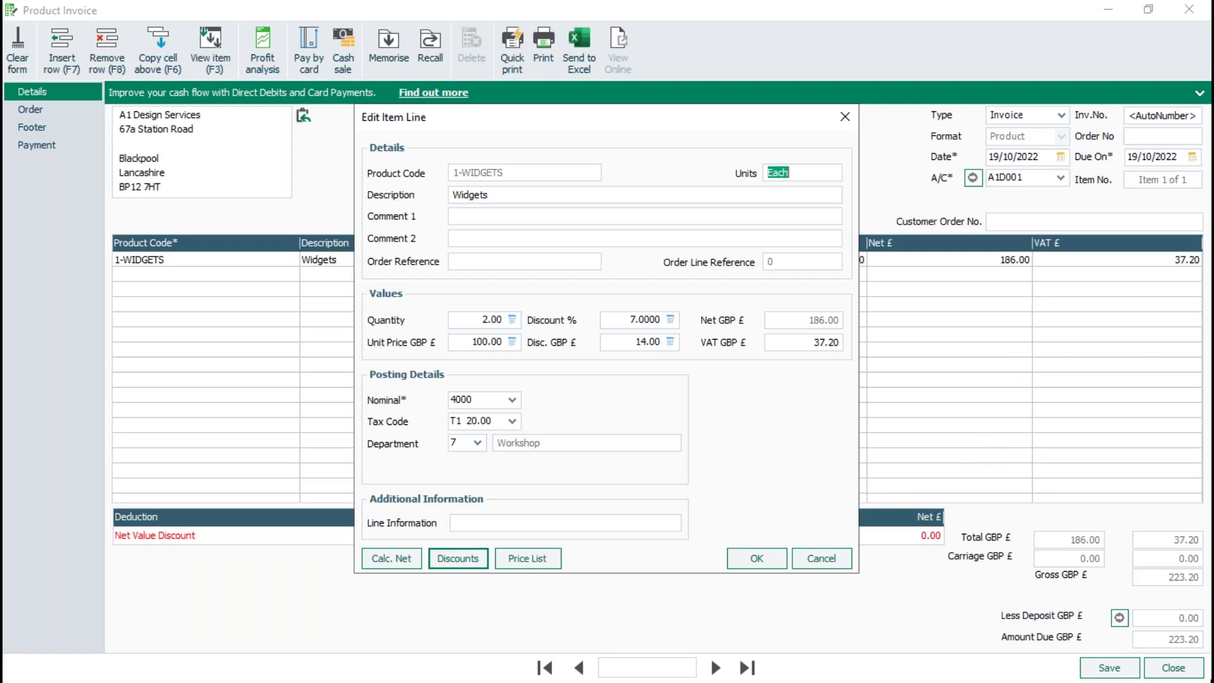
{"action": "key", "text": "Return"}
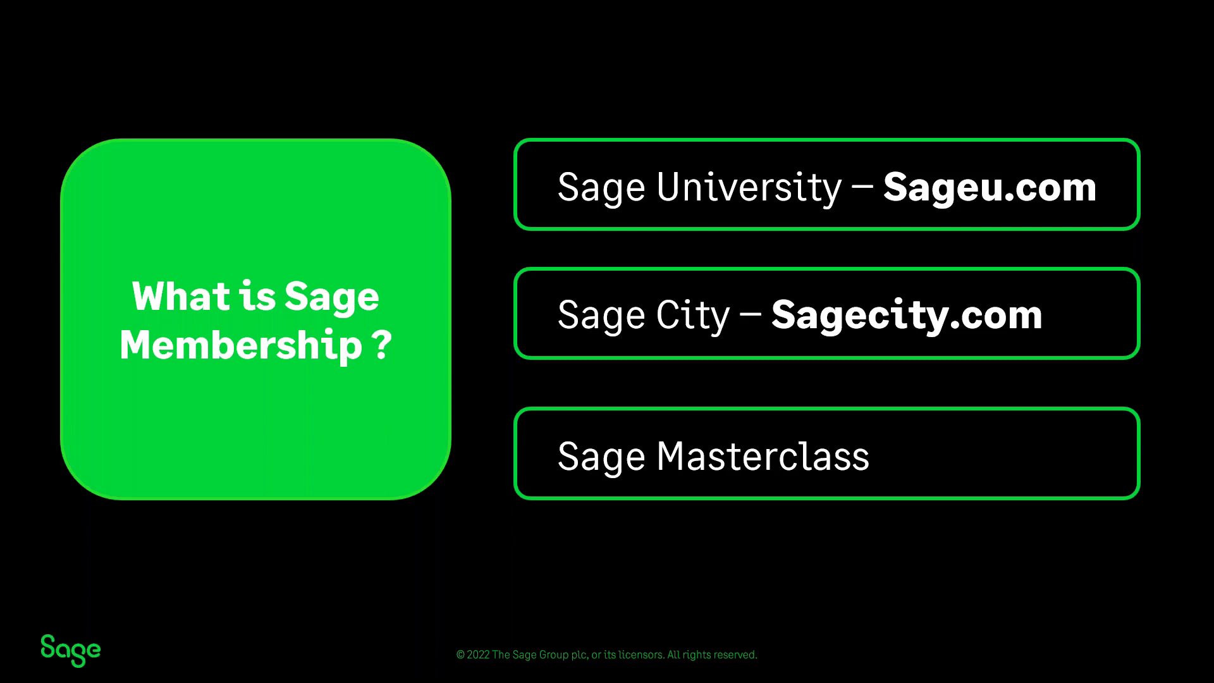
{"action": "key", "text": "Right"}
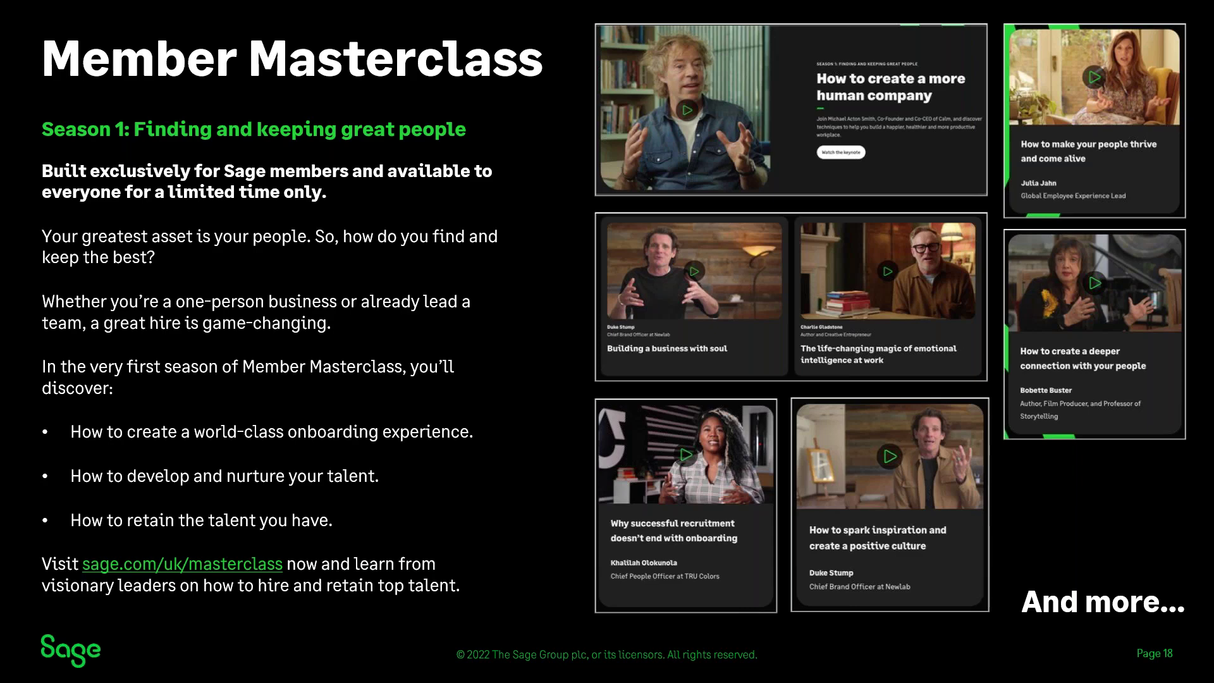
{"action": "key", "text": "Right"}
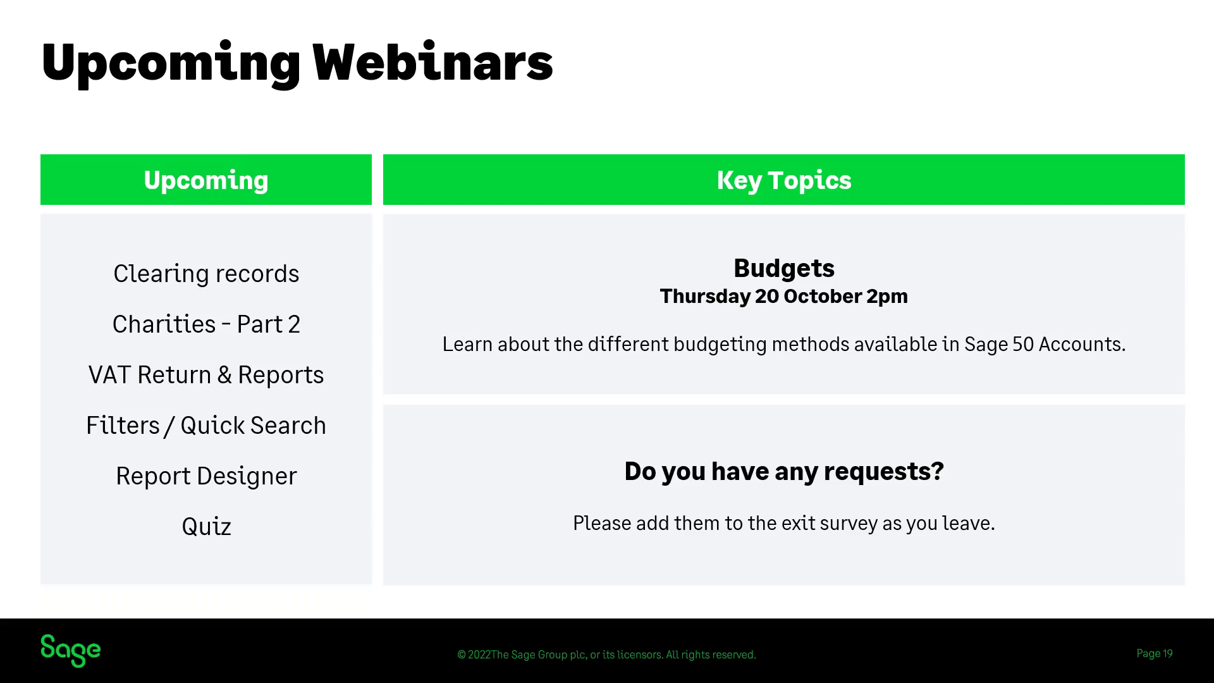